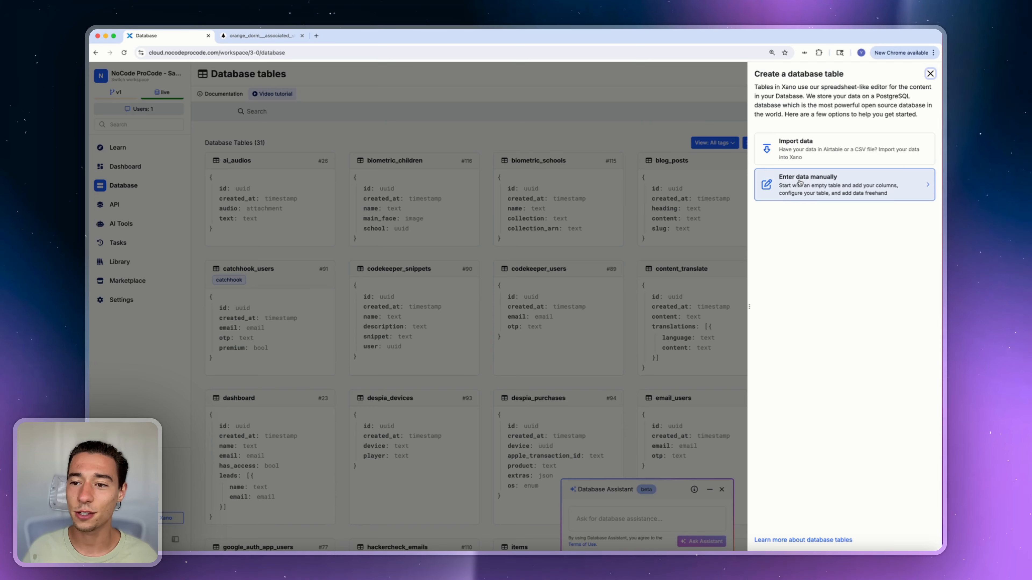
# Create the form_submissions table manually with UUID primary keys and no auto-created CRUD endpoints
pyautogui.click(799, 182)
pyautogui.click(784, 111)
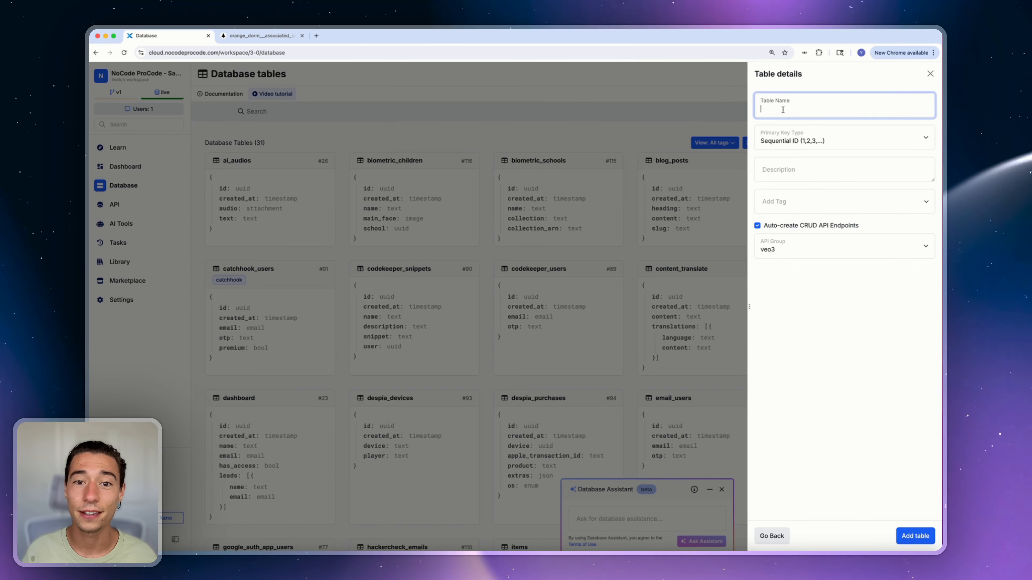
pyautogui.write('for')
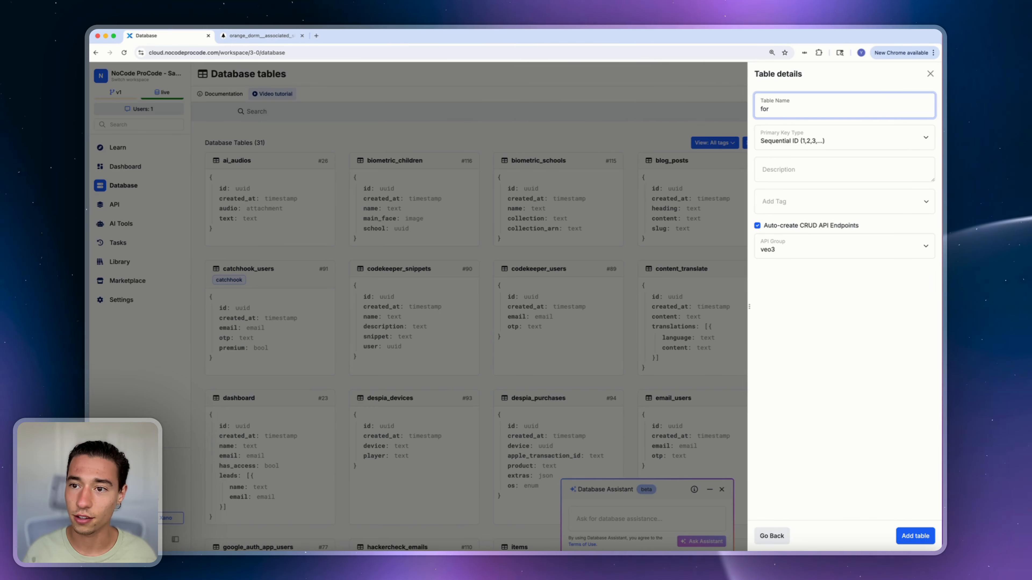
pyautogui.write('em_su')
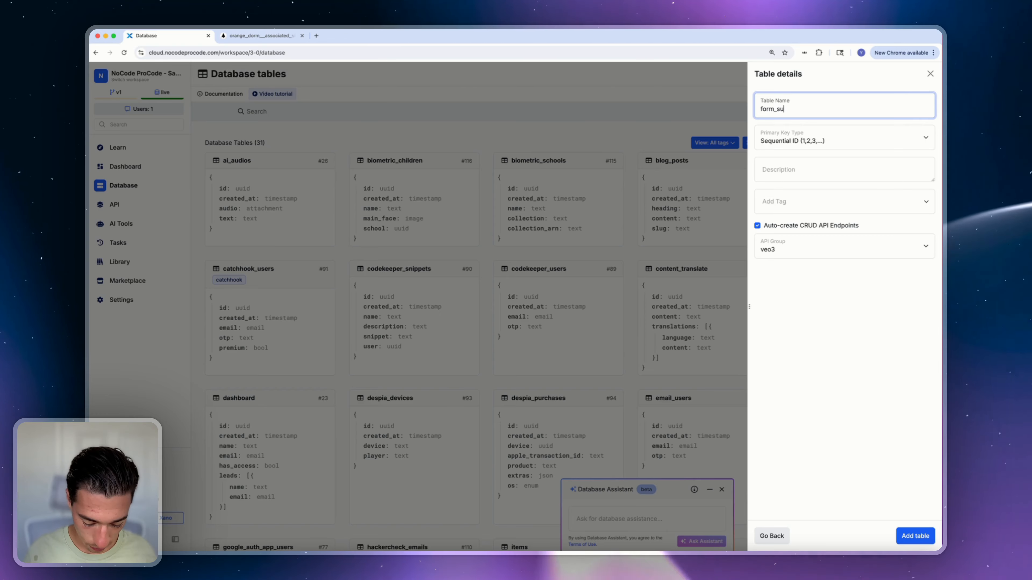
pyautogui.write('bmissions')
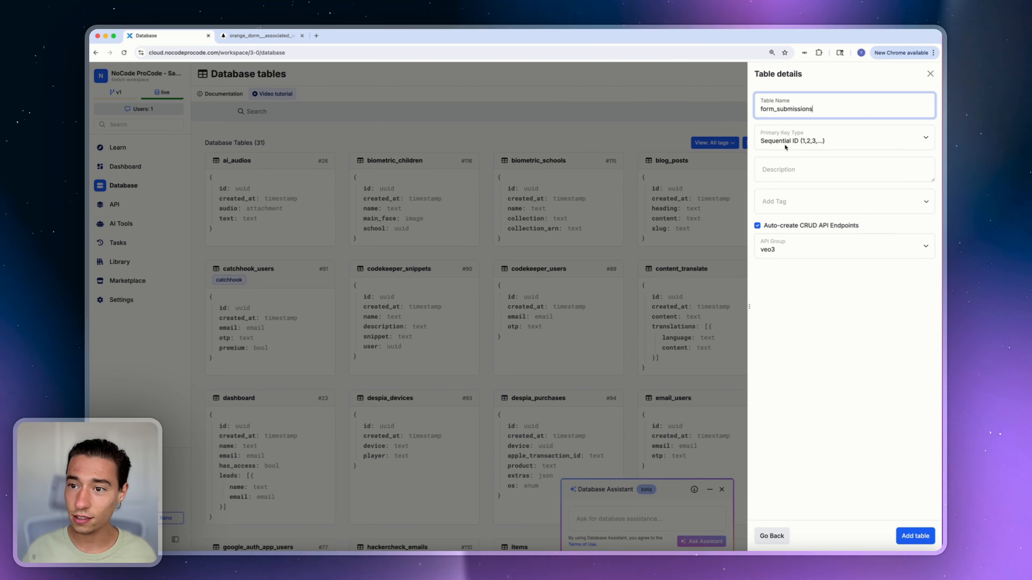
pyautogui.click(782, 142)
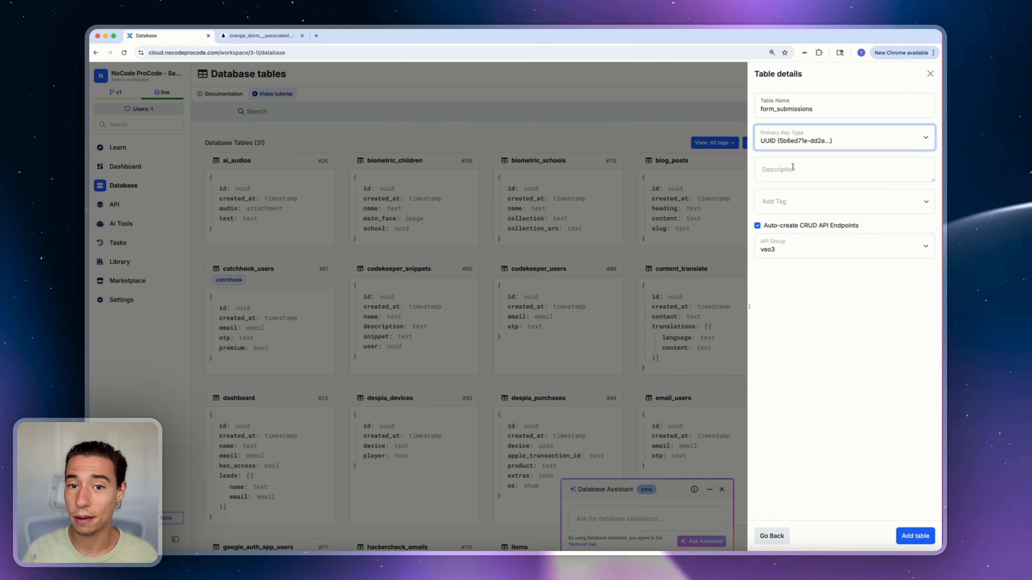
pyautogui.click(757, 226)
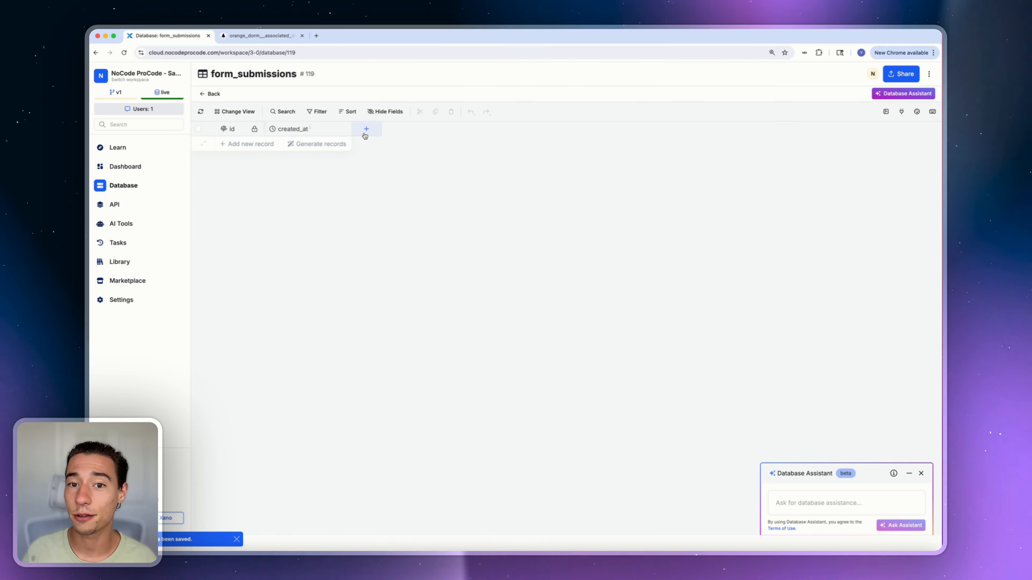
pyautogui.click(248, 37)
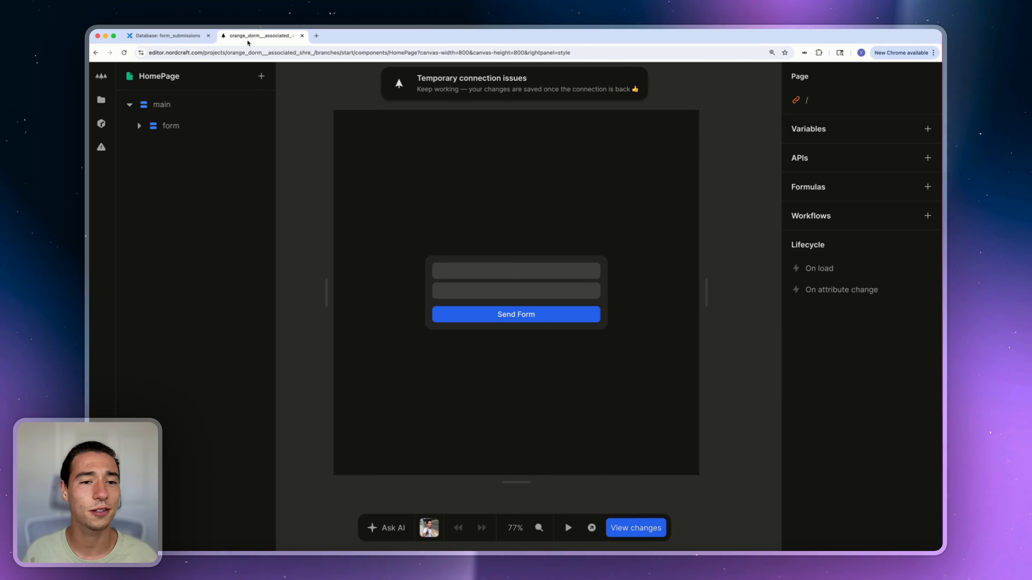
pyautogui.click(451, 271)
pyautogui.click(453, 291)
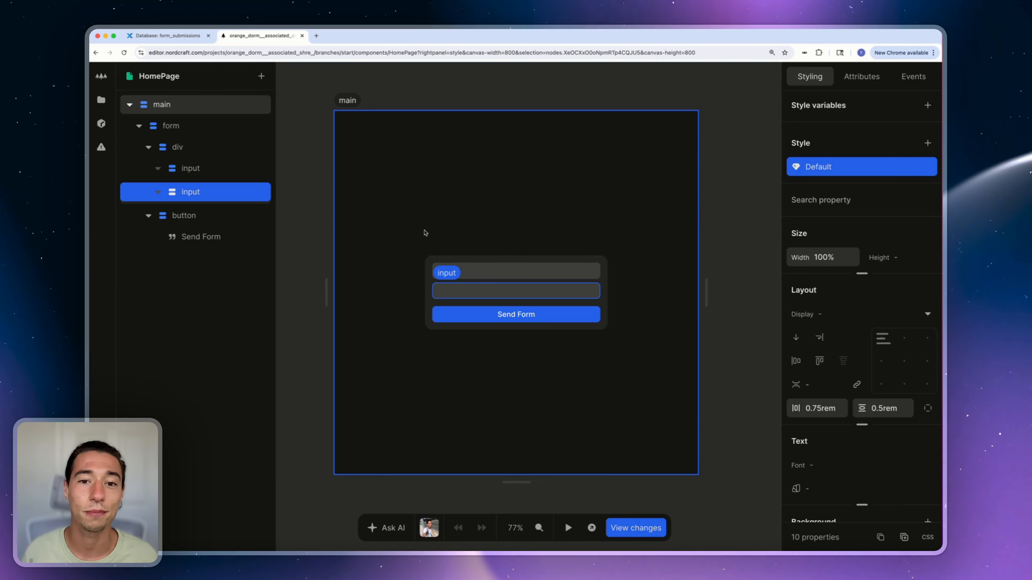
pyautogui.click(410, 222)
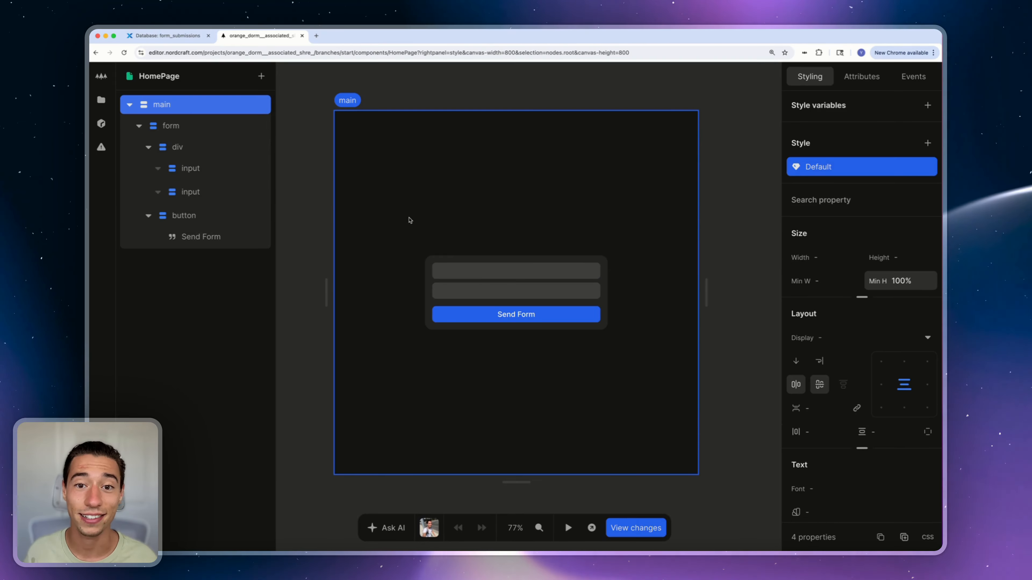
pyautogui.click(193, 38)
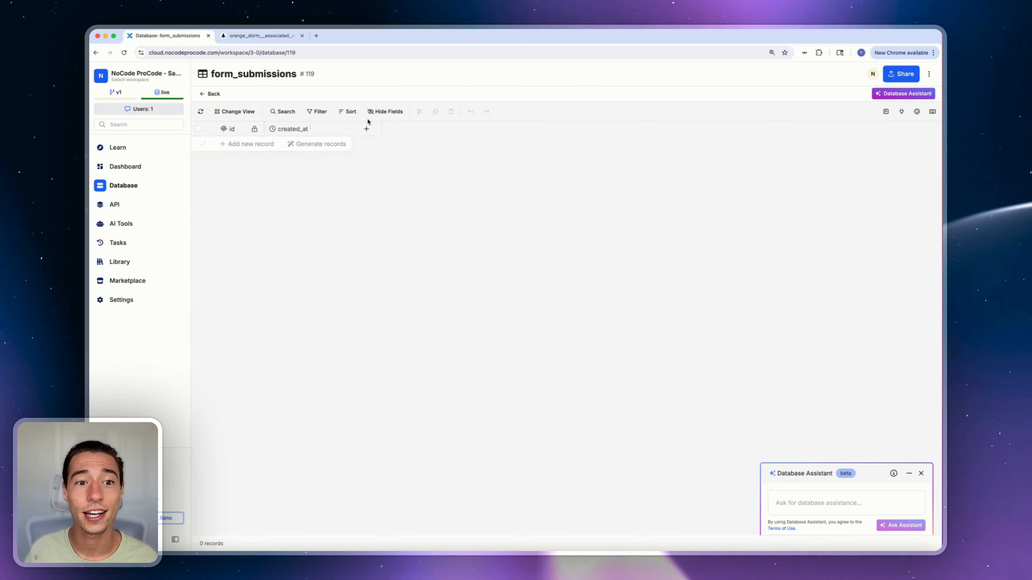
# Add a text column called name to form_submissions
pyautogui.click(366, 129)
pyautogui.click(809, 129)
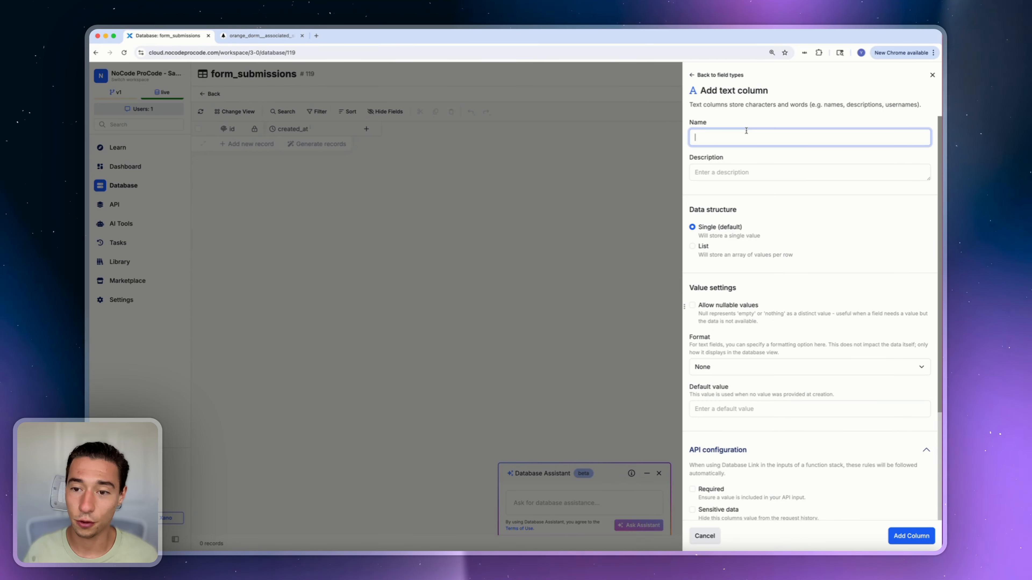
pyautogui.write('name')
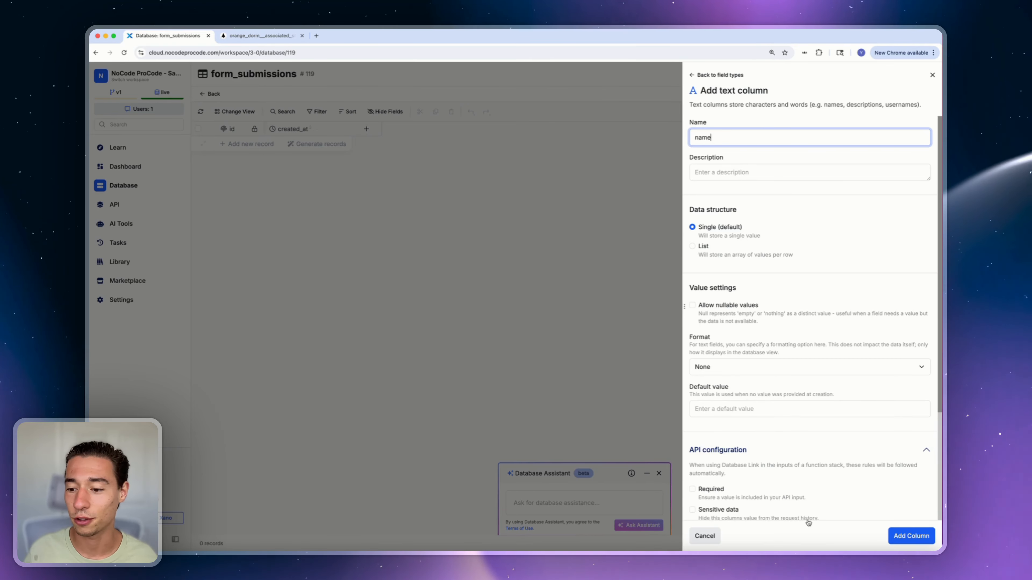
pyautogui.click(911, 536)
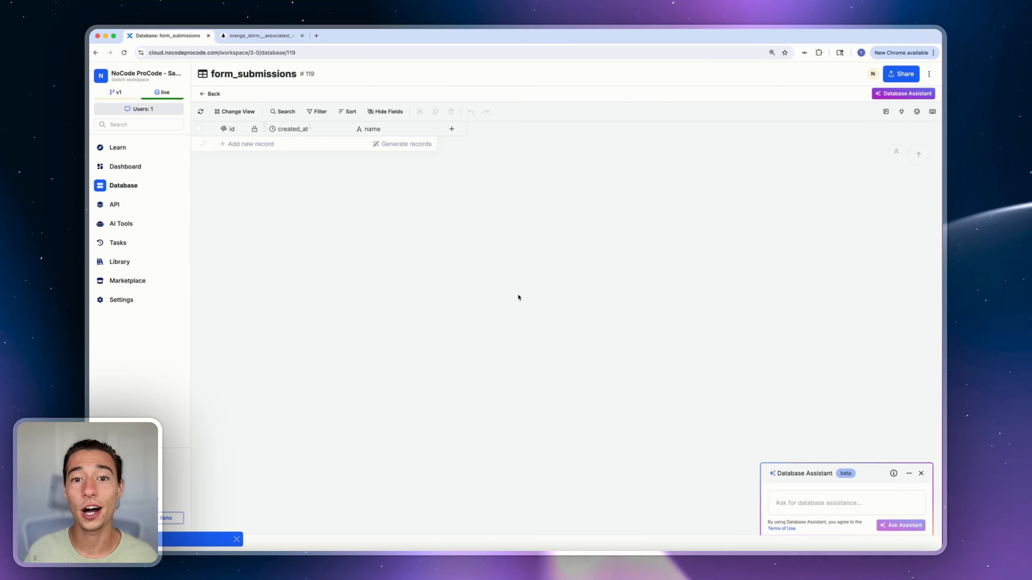
# Add an email-type column called email to form_submissions
pyautogui.click(451, 129)
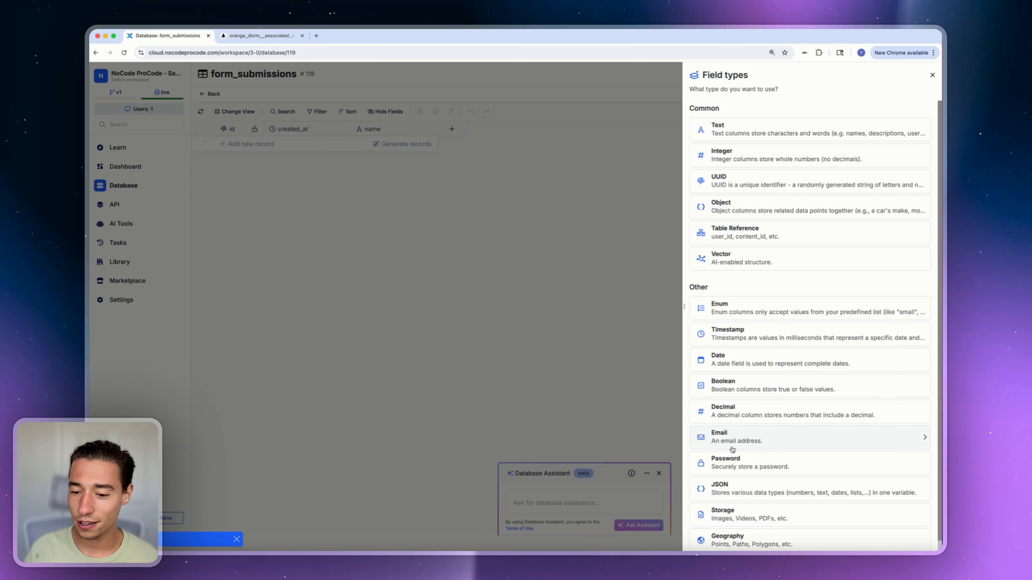
pyautogui.click(732, 437)
pyautogui.write('email')
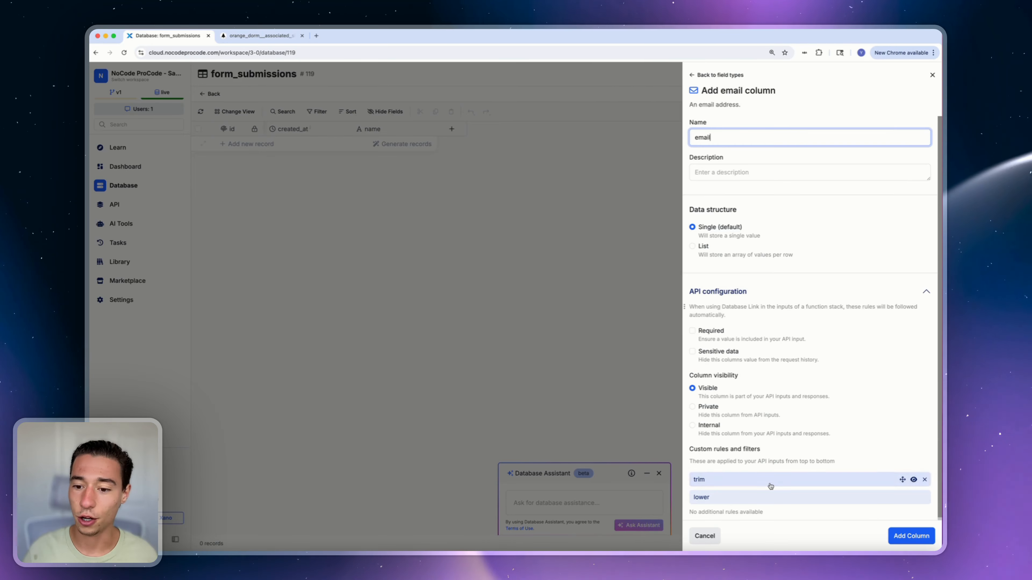
pyautogui.click(903, 537)
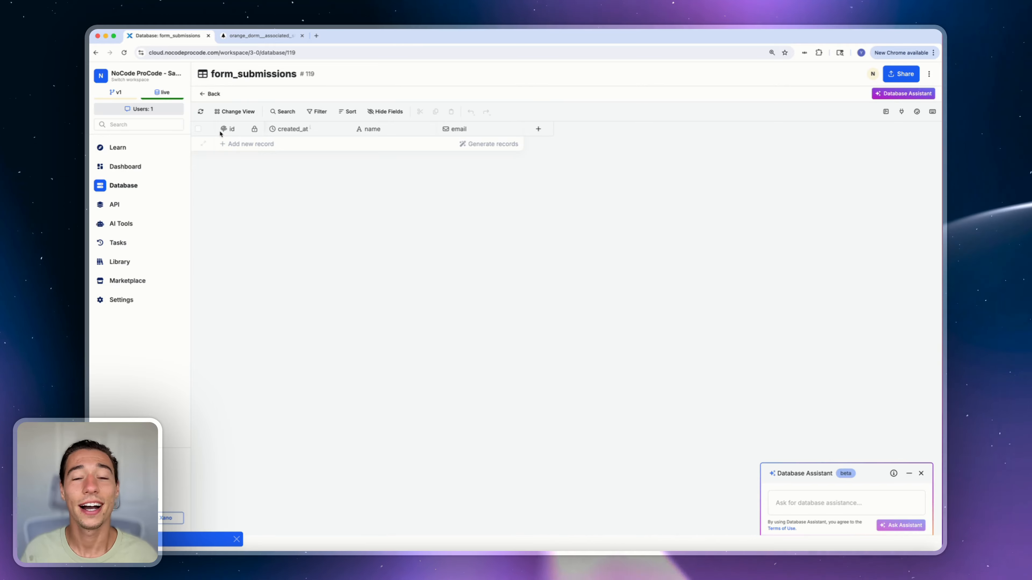
pyautogui.rightClick(181, 37)
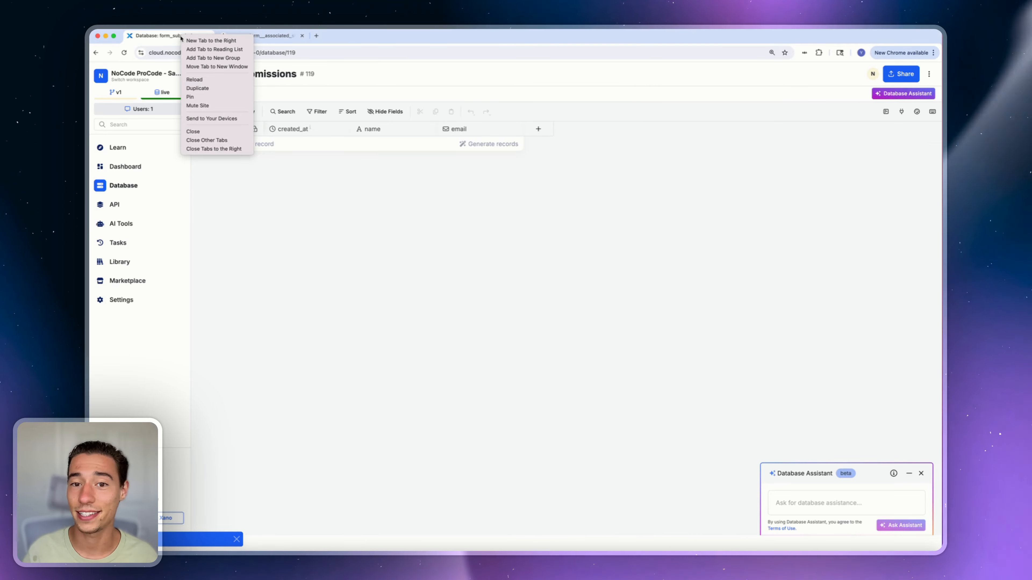
# In a duplicated Xano tab, create API group nordcraft_api_form with public Swagger documentation
pyautogui.click(199, 88)
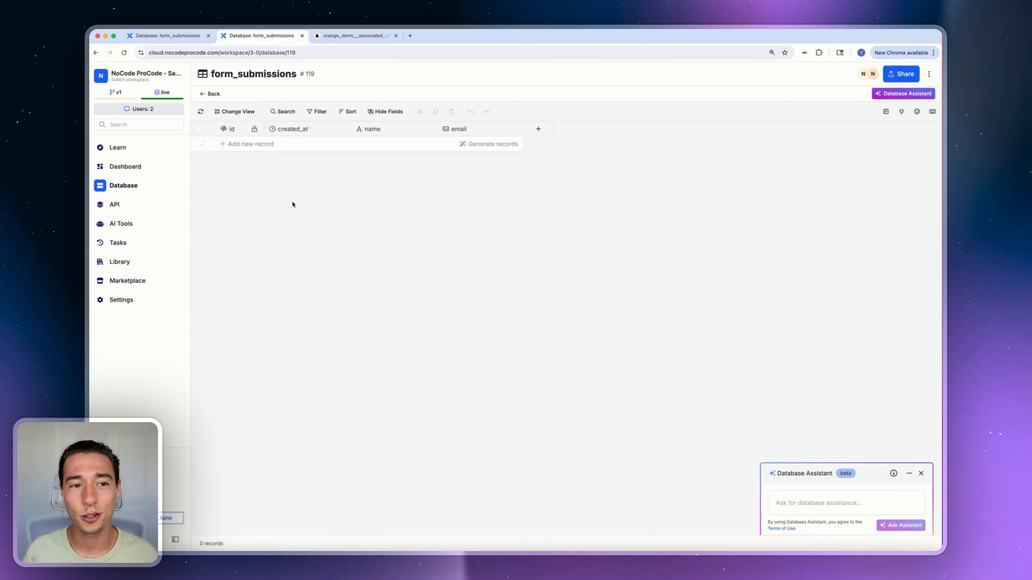
pyautogui.click(112, 205)
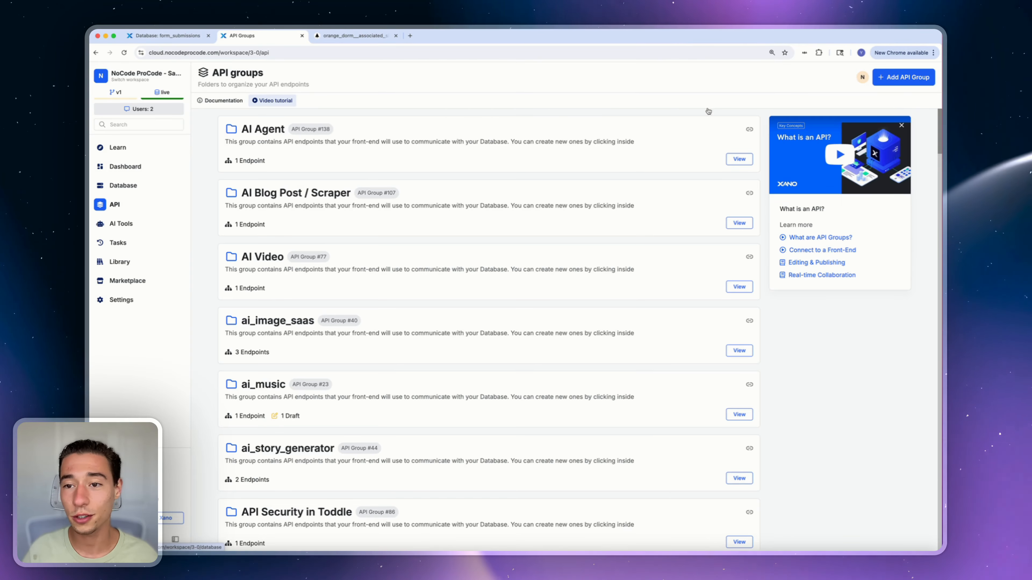
pyautogui.click(912, 77)
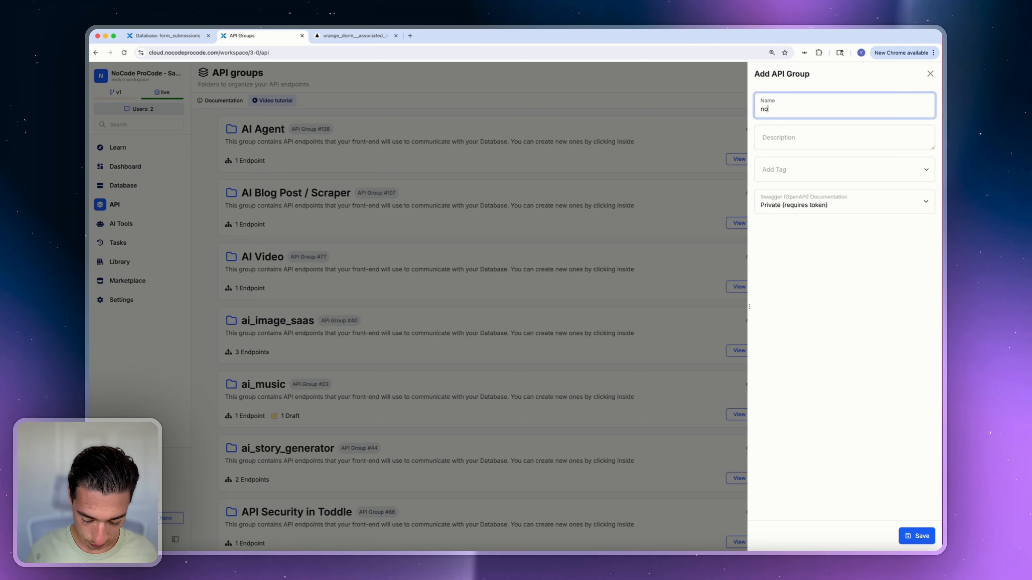
pyautogui.write('nordcrfat')
pyautogui.press('BackSpace')
pyautogui.press('BackSpace')
pyautogui.press('BackSpace')
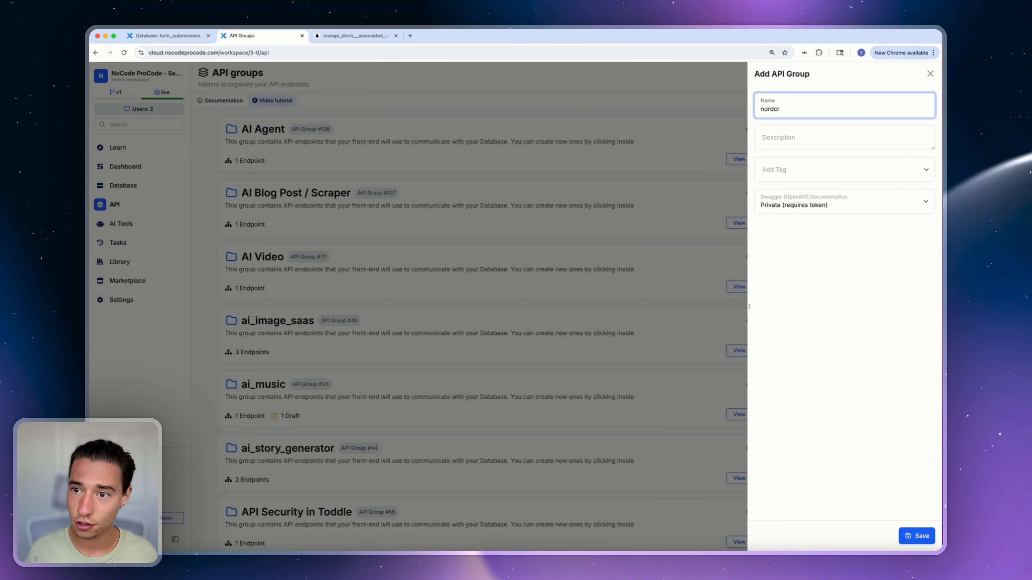
pyautogui.write('aft_api_form')
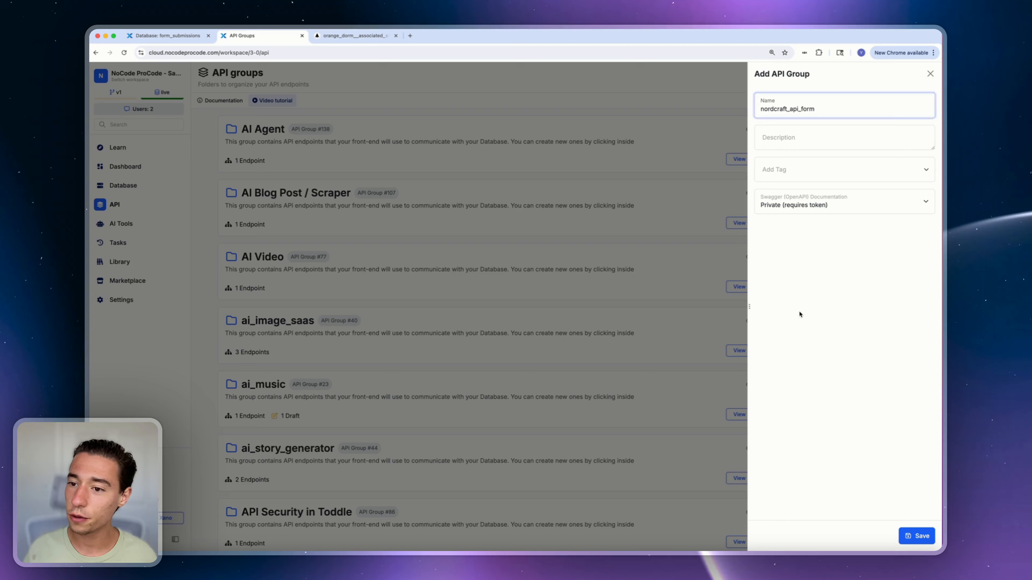
pyautogui.click(799, 314)
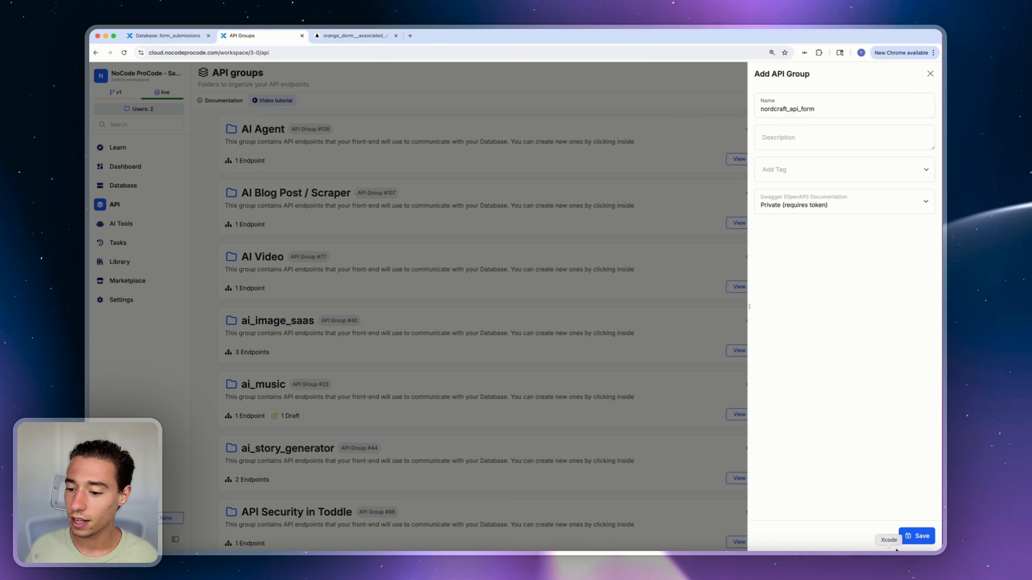
pyautogui.click(796, 210)
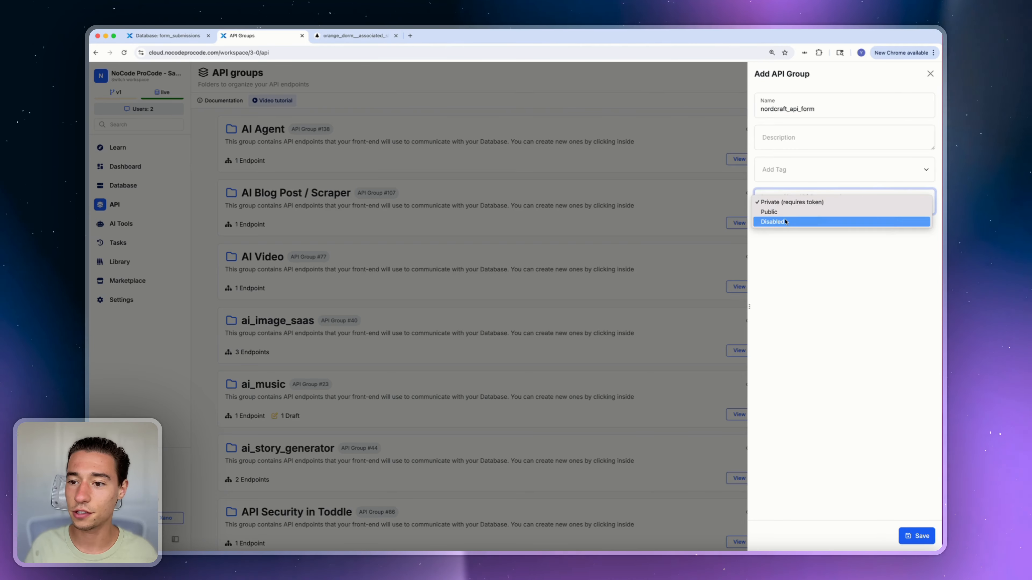
pyautogui.click(784, 214)
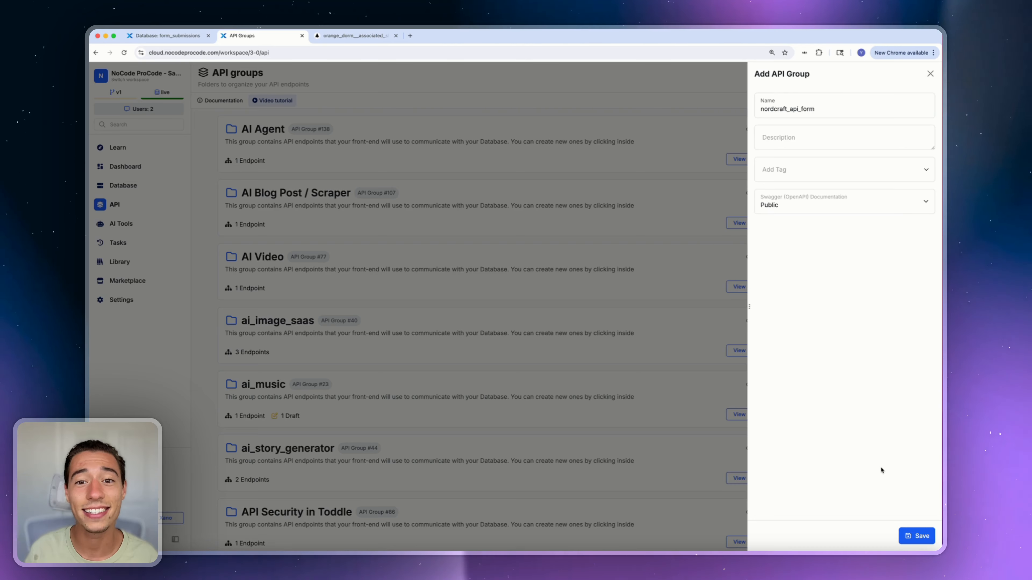
pyautogui.click(911, 537)
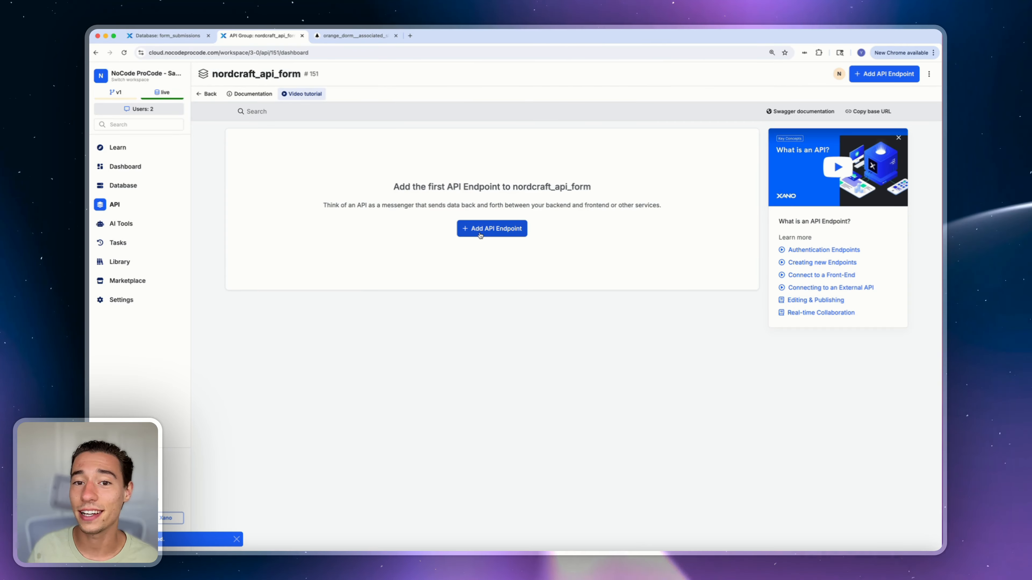
# Create a custom POST endpoint named data in the nordcraft_api_form group
pyautogui.click(480, 232)
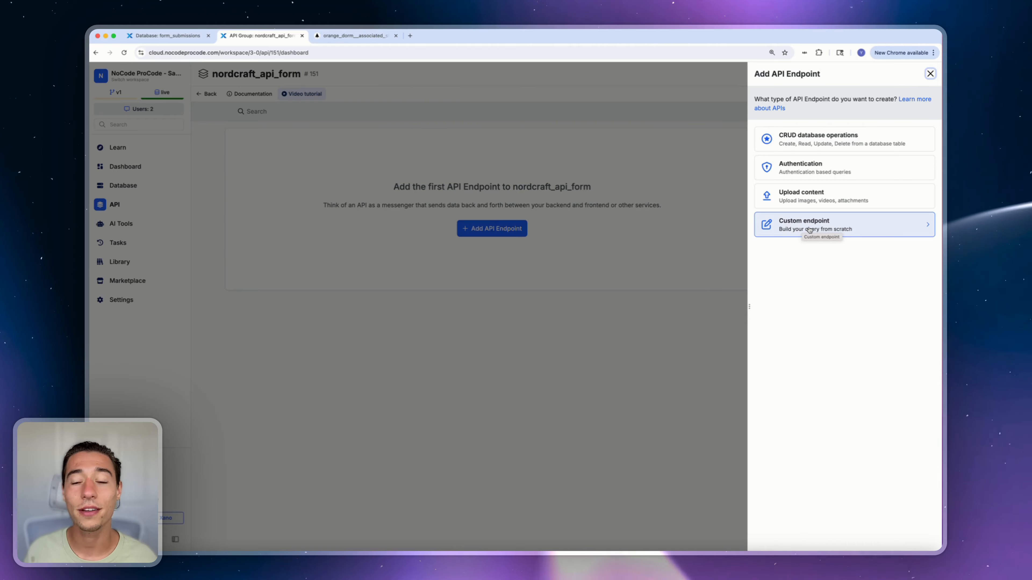
pyautogui.click(797, 230)
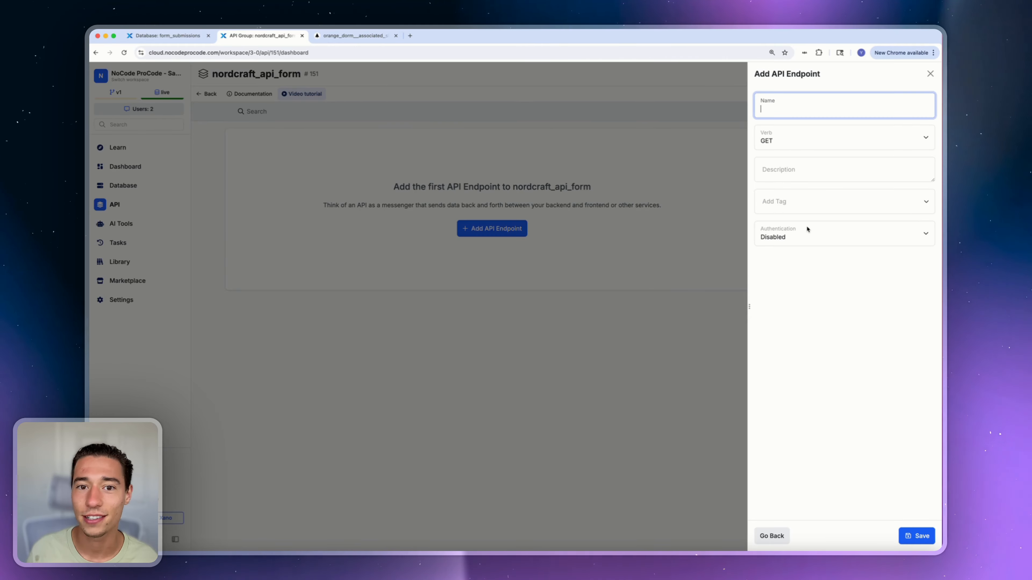
pyautogui.click(342, 37)
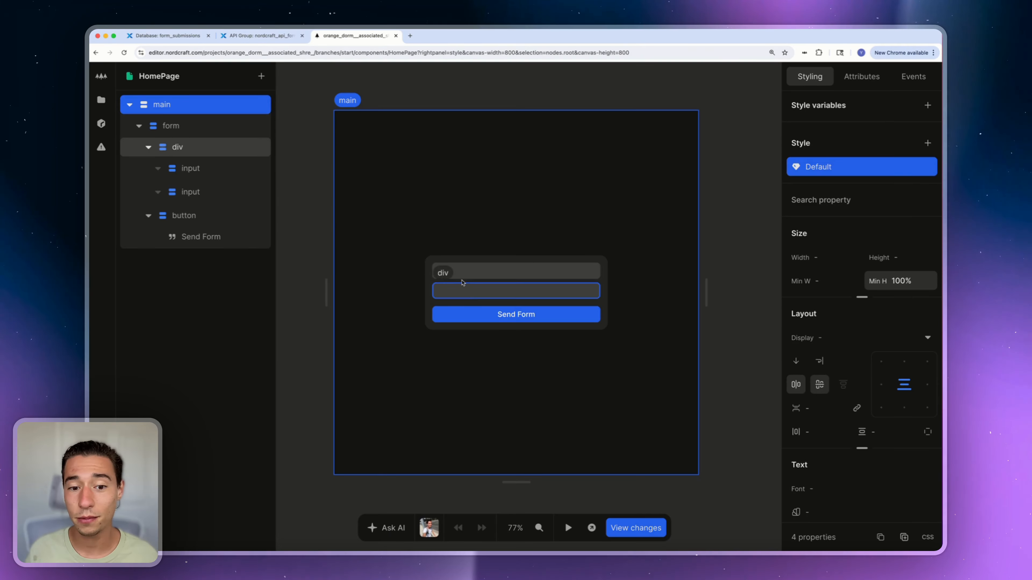
pyautogui.click(461, 292)
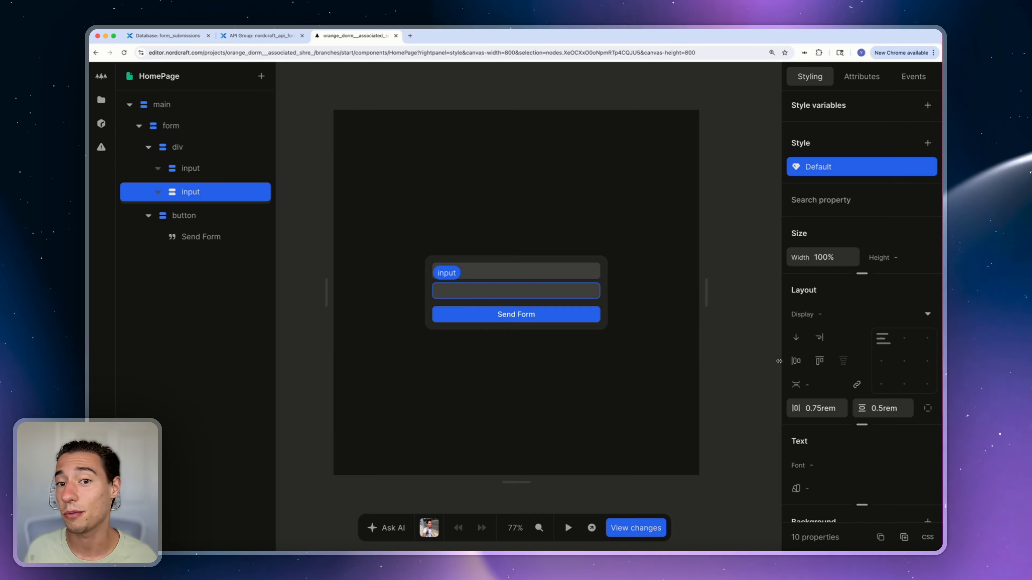
pyautogui.click(252, 40)
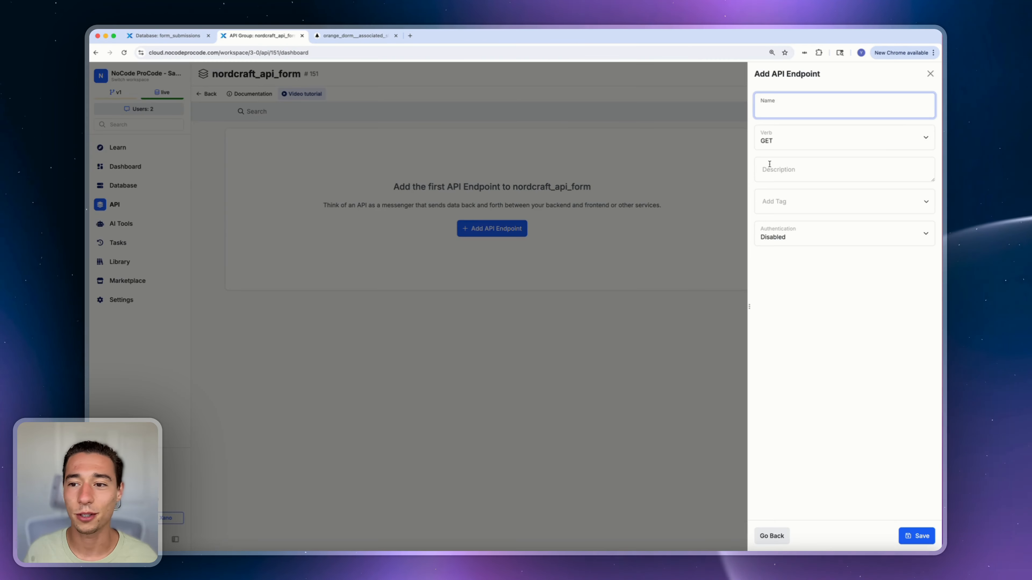
pyautogui.write('orm')
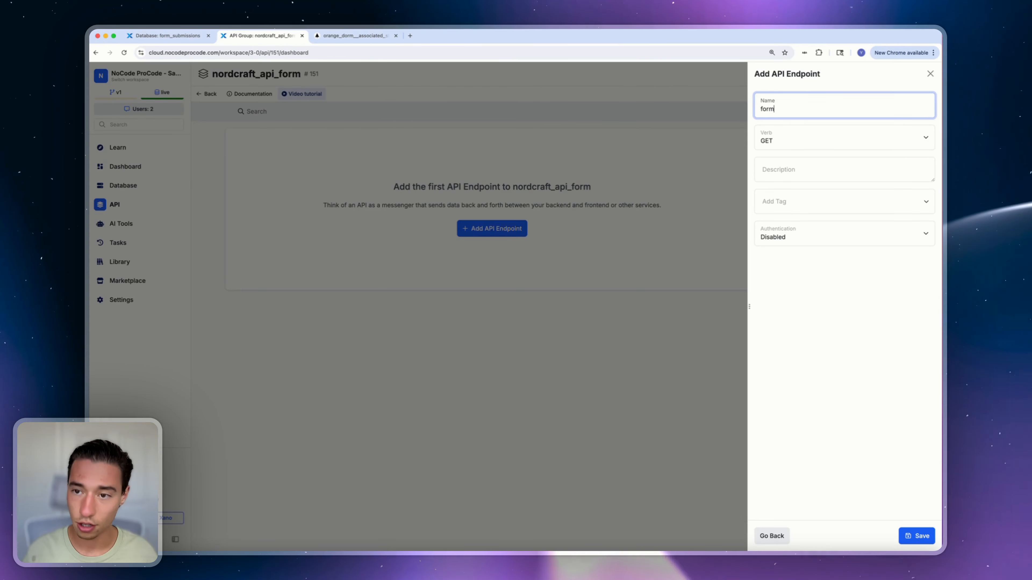
pyautogui.press('BackSpace')
pyautogui.press('BackSpace')
pyautogui.press('BackSpace')
pyautogui.press('BackSpace')
pyautogui.write('data')
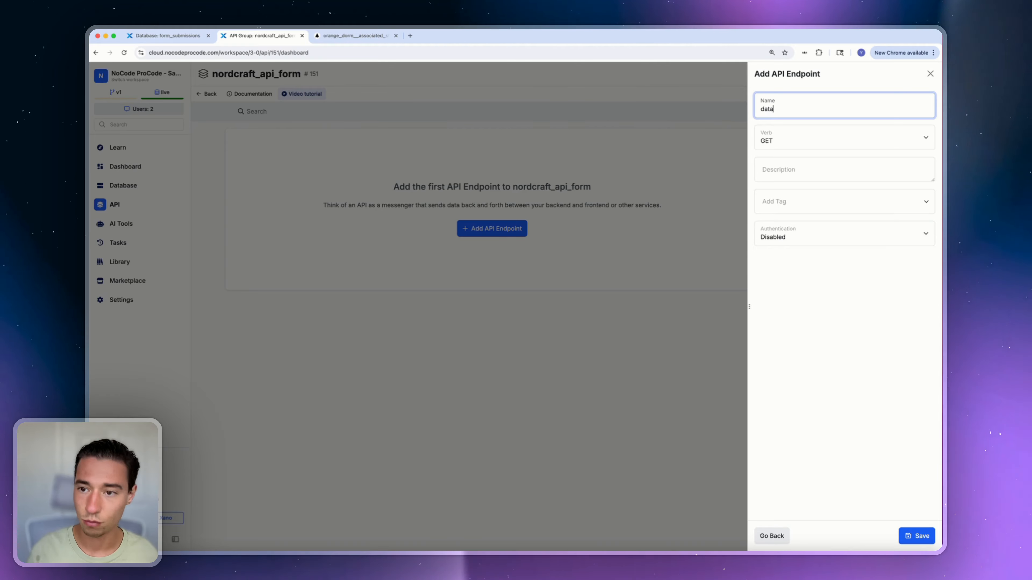
pyautogui.click(791, 135)
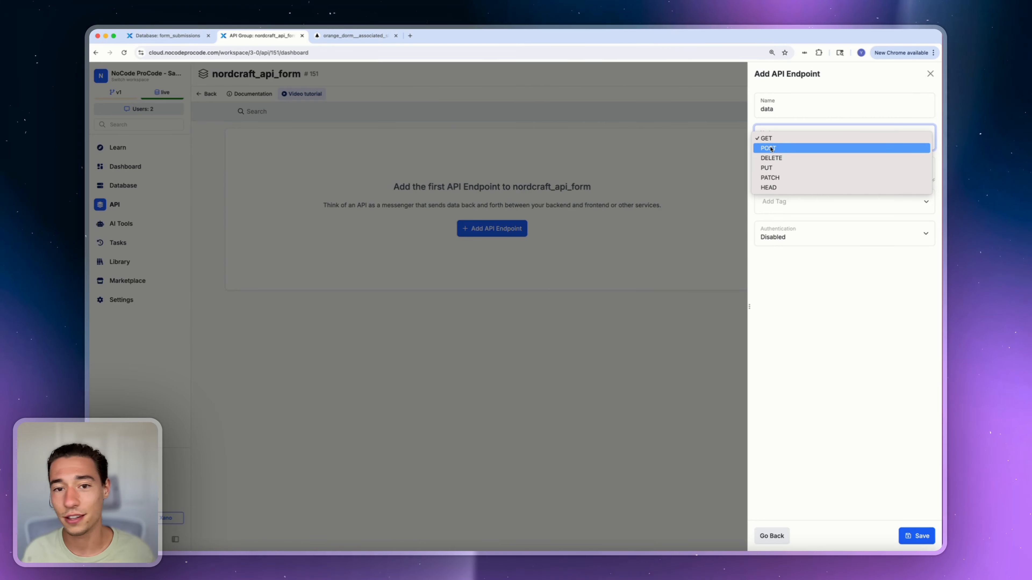
pyautogui.click(770, 148)
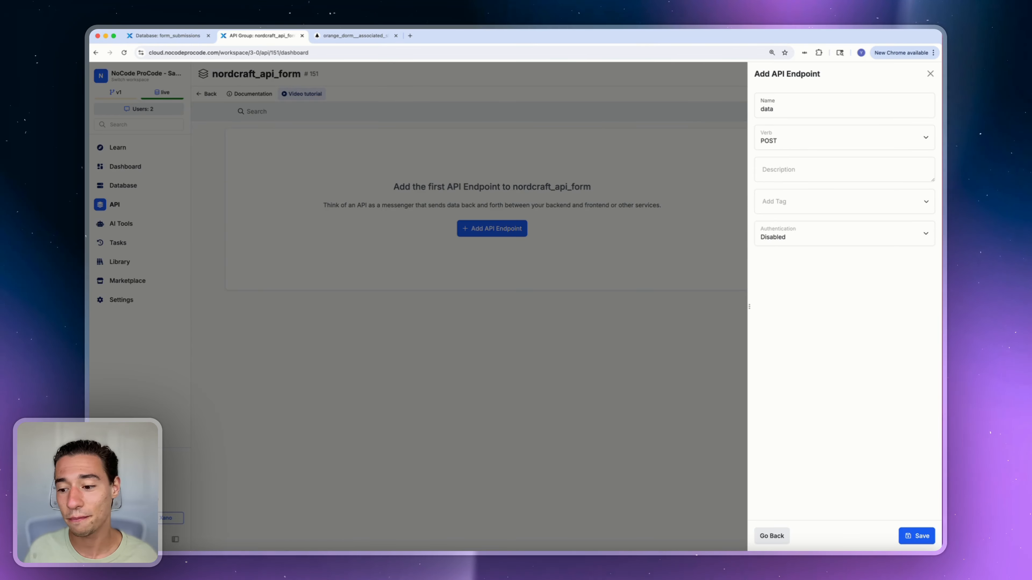
pyautogui.click(915, 537)
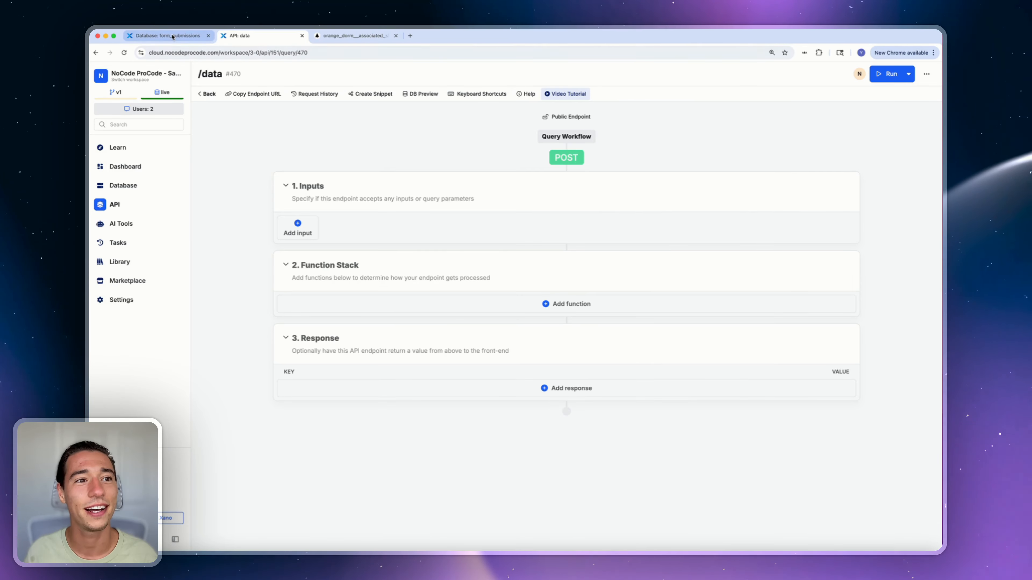
# Review the Nordcraft page's main element and its two form input fields
pyautogui.click(338, 39)
pyautogui.click(413, 340)
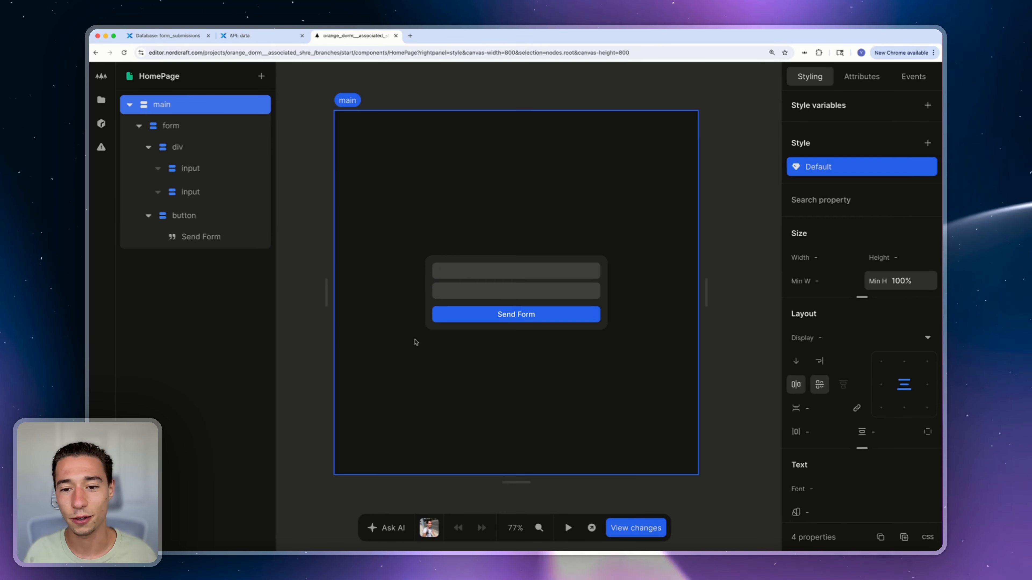
pyautogui.click(450, 272)
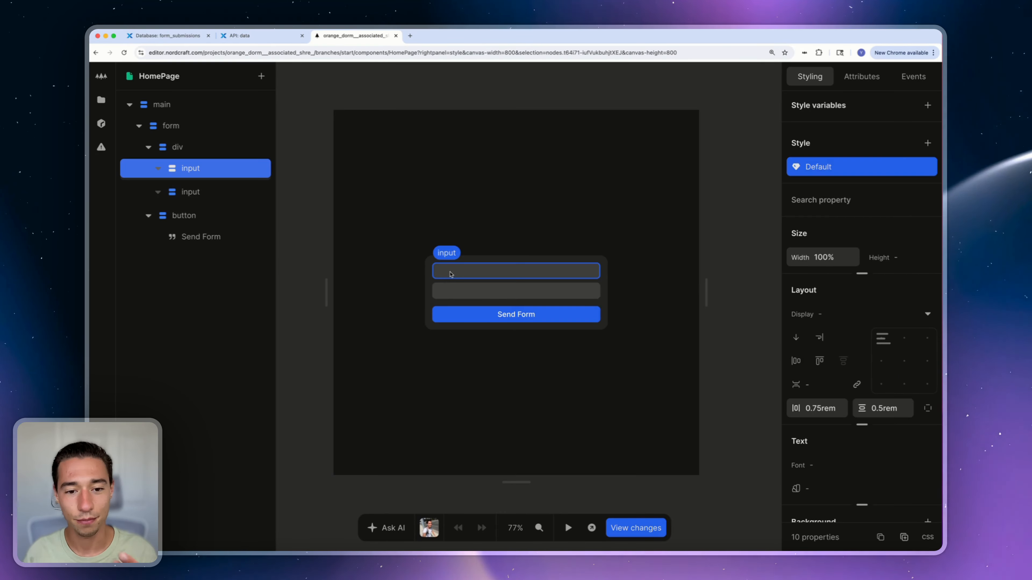
pyautogui.click(459, 296)
pyautogui.click(249, 37)
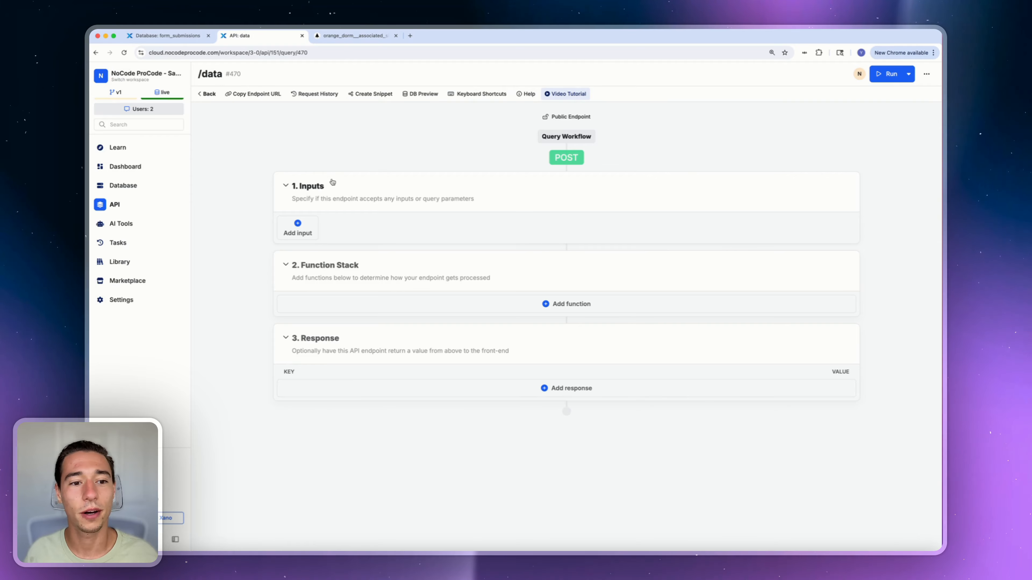
# Add required /data inputs: a text input name and an email input email
pyautogui.click(301, 230)
pyautogui.click(832, 133)
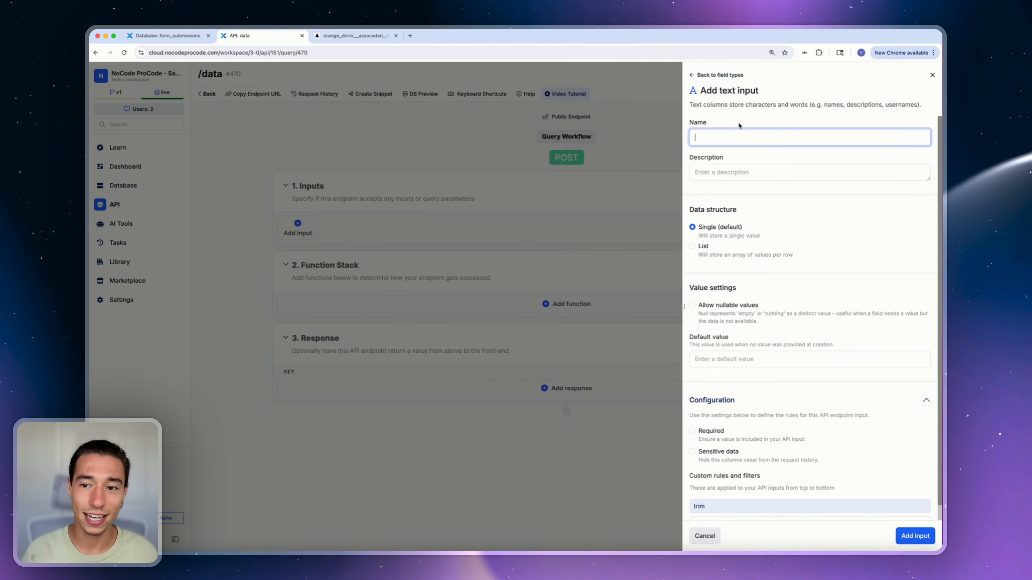
pyautogui.write('ns')
pyautogui.press('BackSpace')
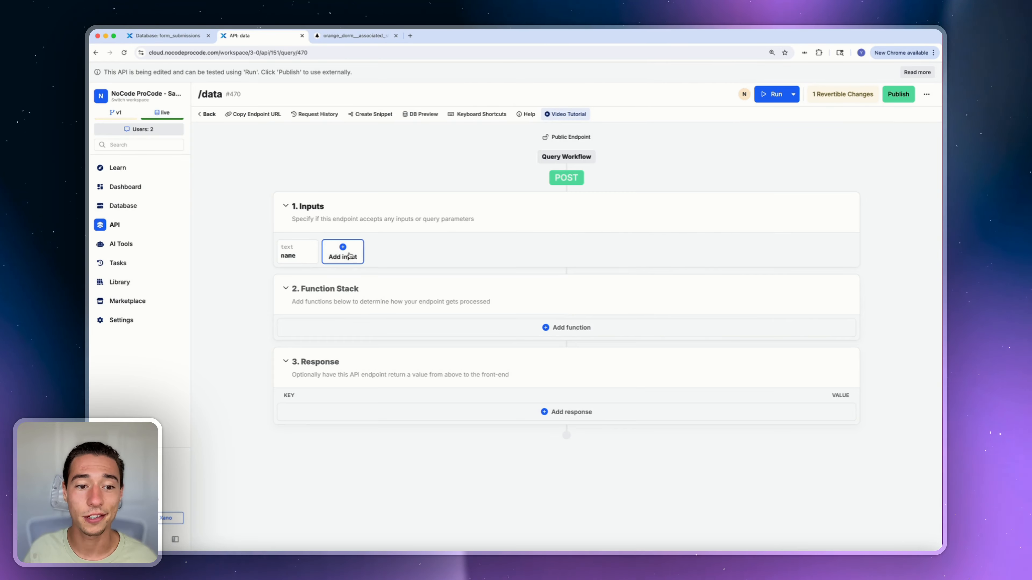
pyautogui.click(349, 255)
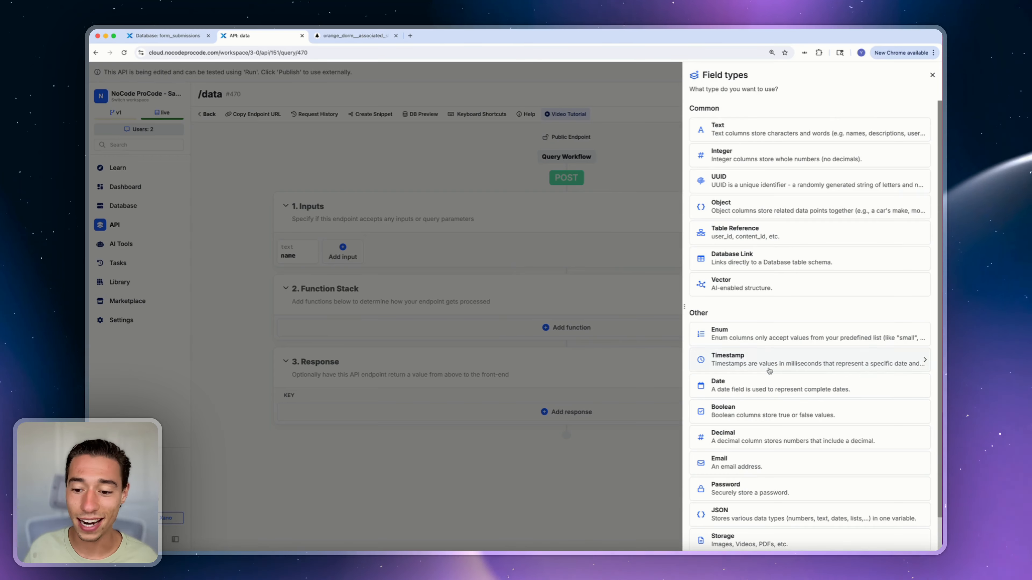
pyautogui.click(730, 462)
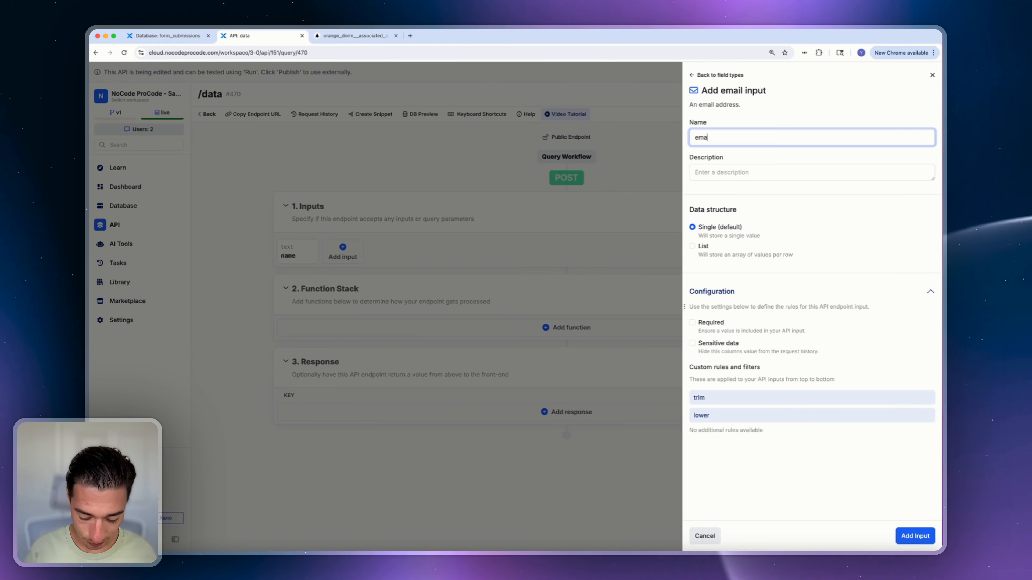
pyautogui.click(709, 325)
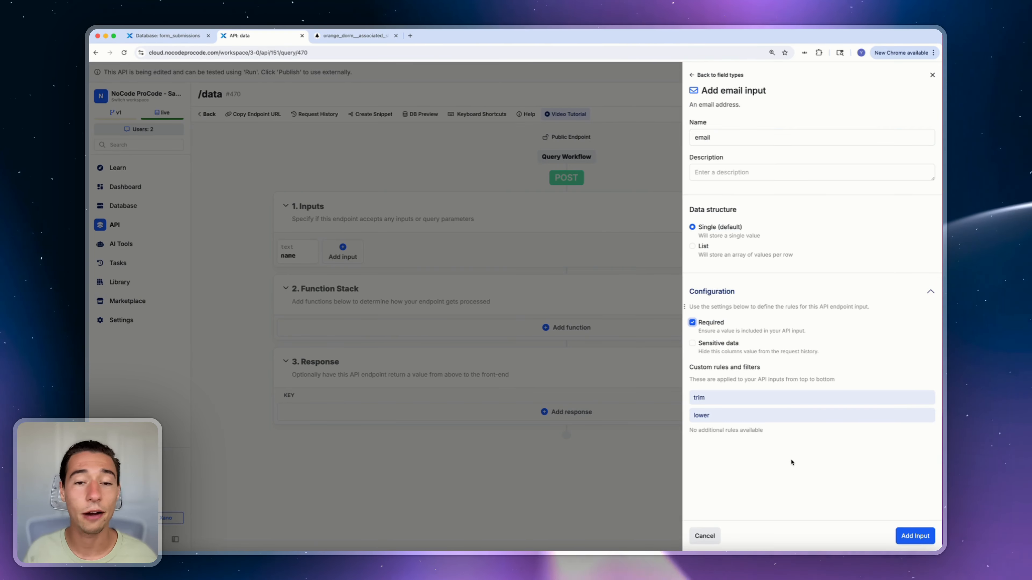
pyautogui.click(908, 535)
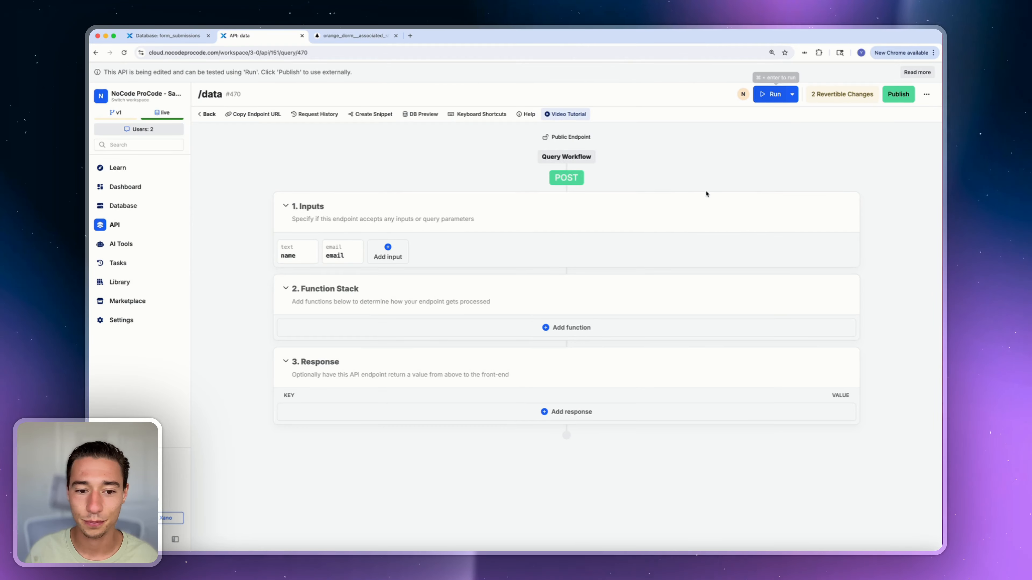
# Test-run /data with sample name and email values, getting a null result
pyautogui.click(770, 95)
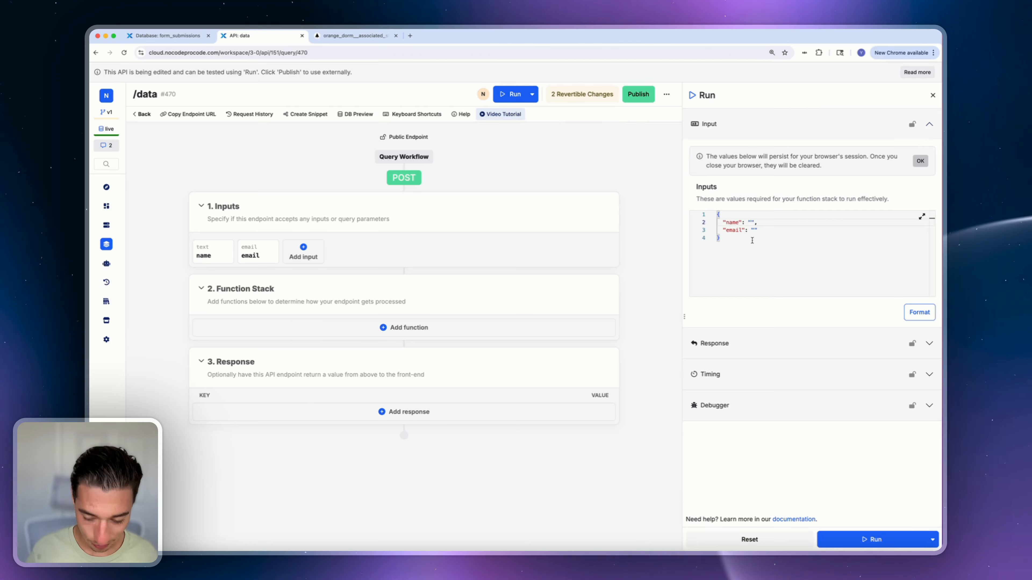
pyautogui.write('oco')
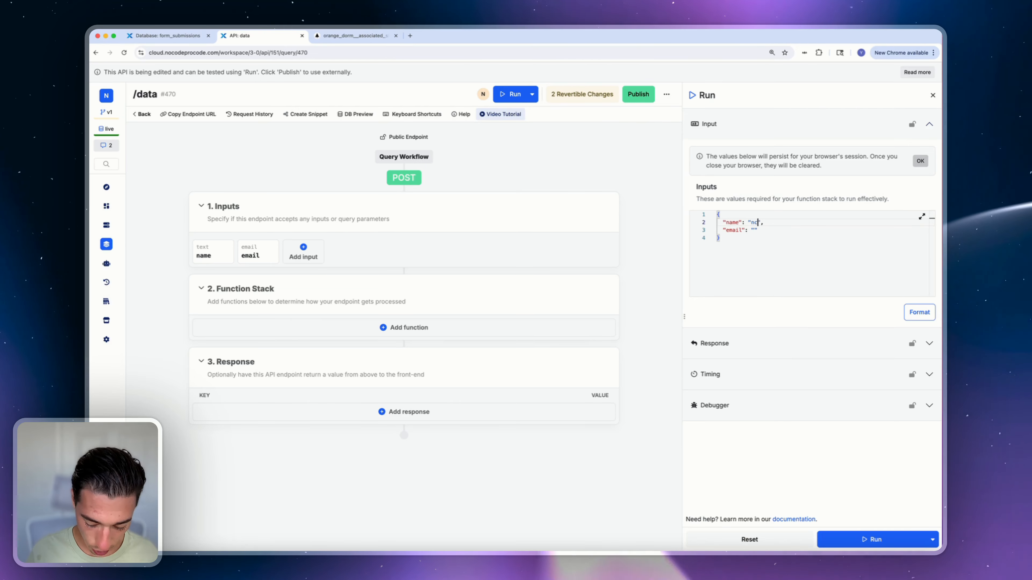
pyautogui.click(755, 230)
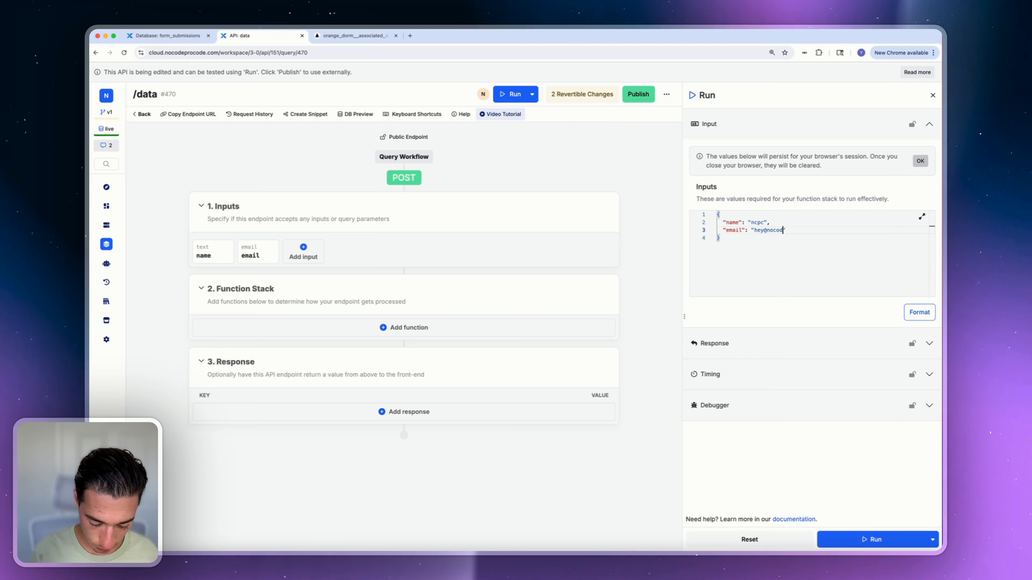
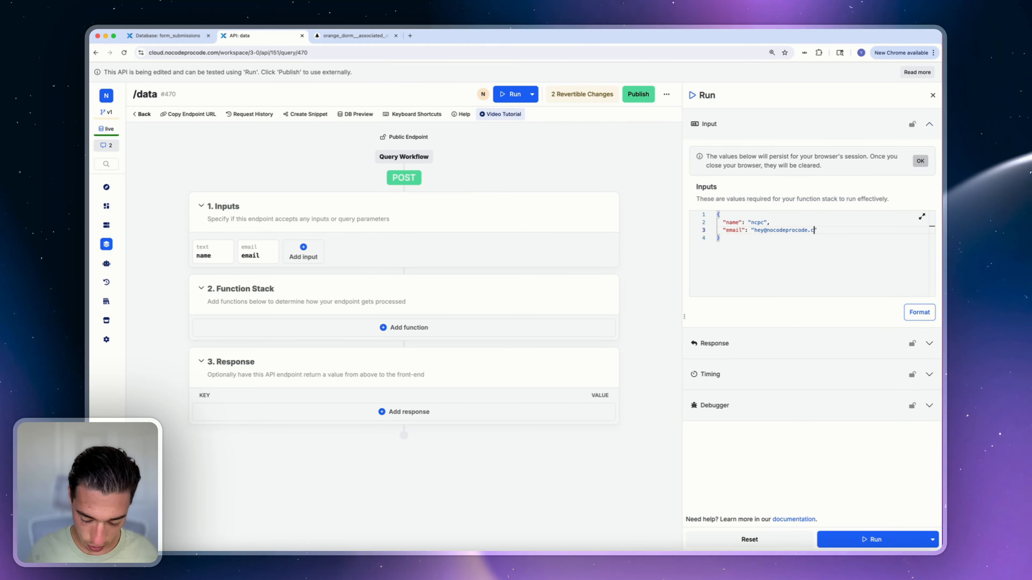
pyautogui.click(870, 539)
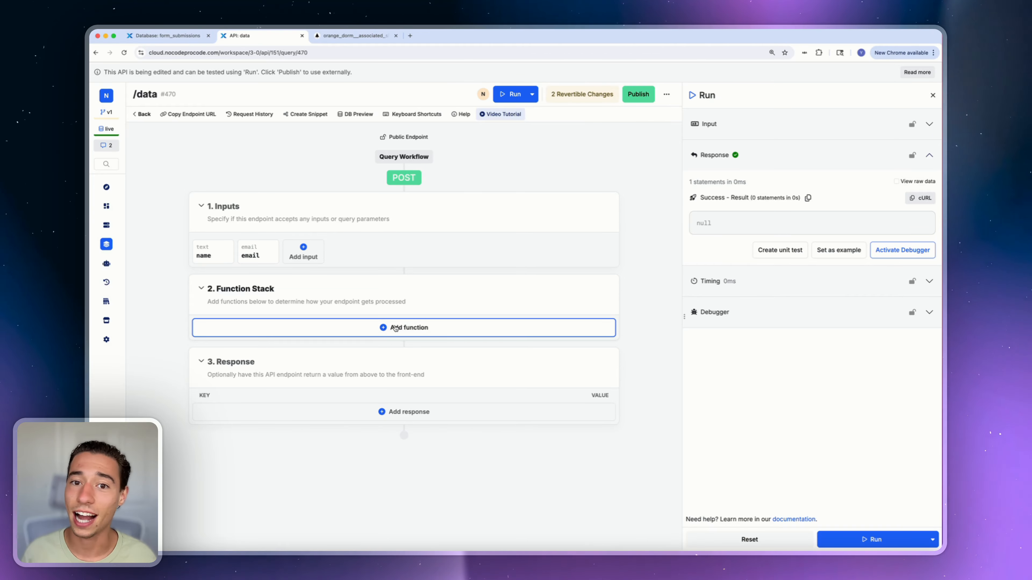
# Add an Add or Edit Record function on the form_submissions table to /data
pyautogui.click(396, 328)
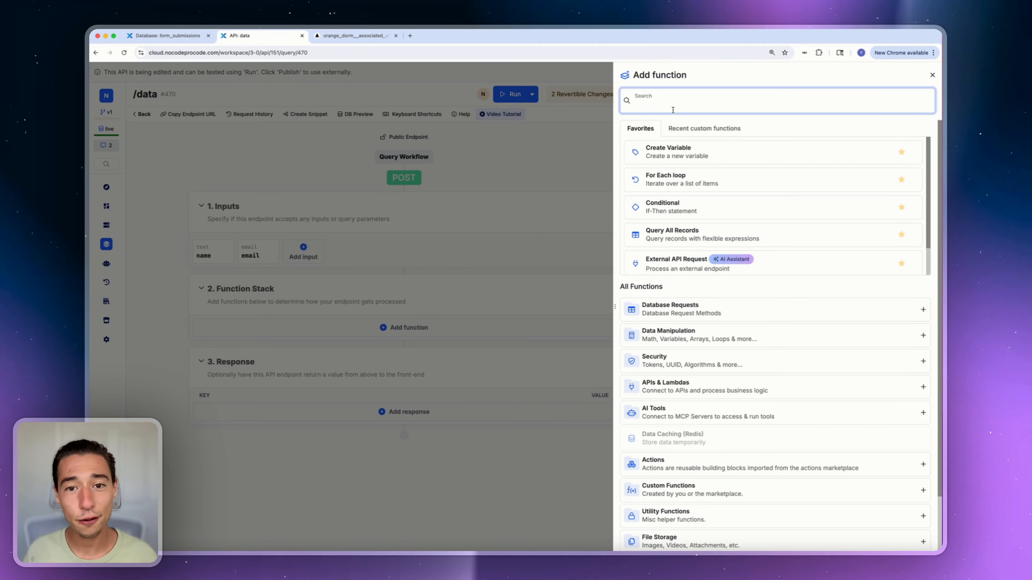
pyautogui.write('add')
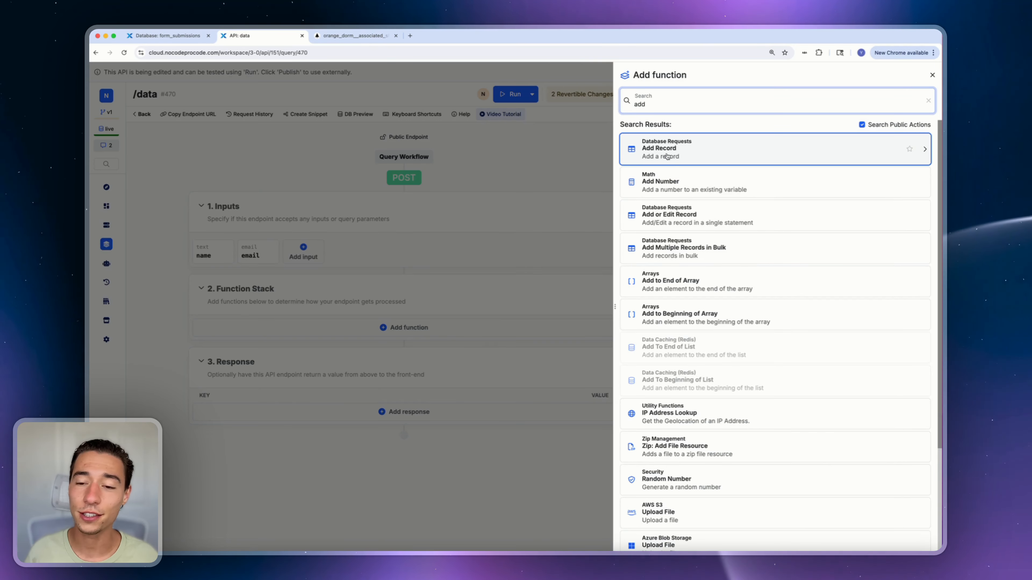
pyautogui.click(673, 217)
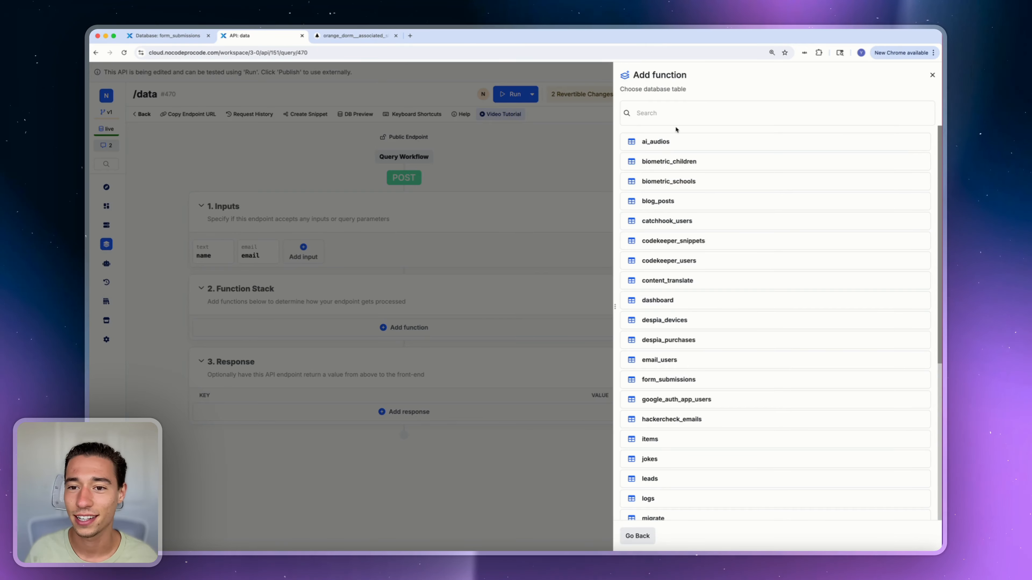
pyautogui.write('form')
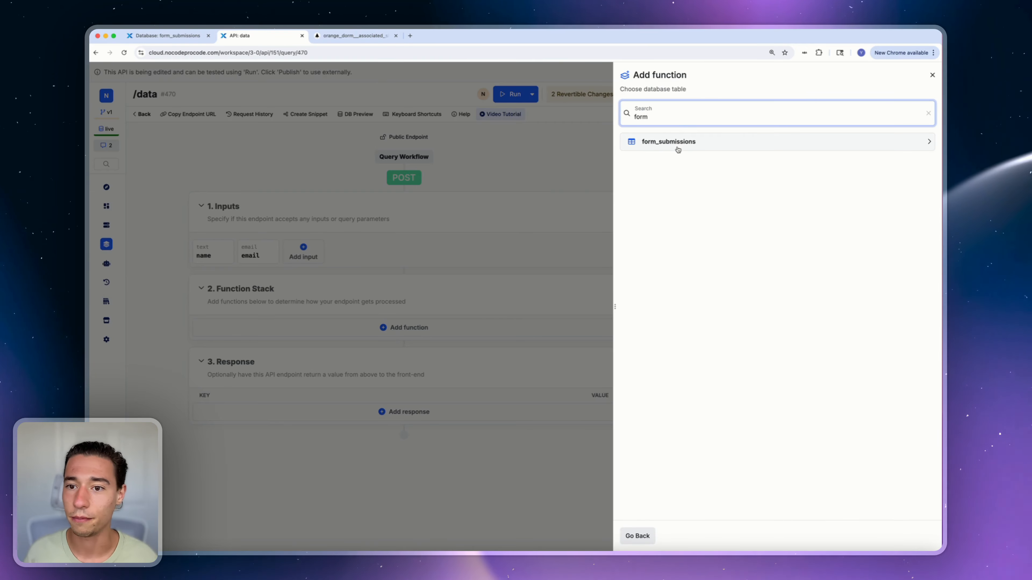
pyautogui.click(676, 149)
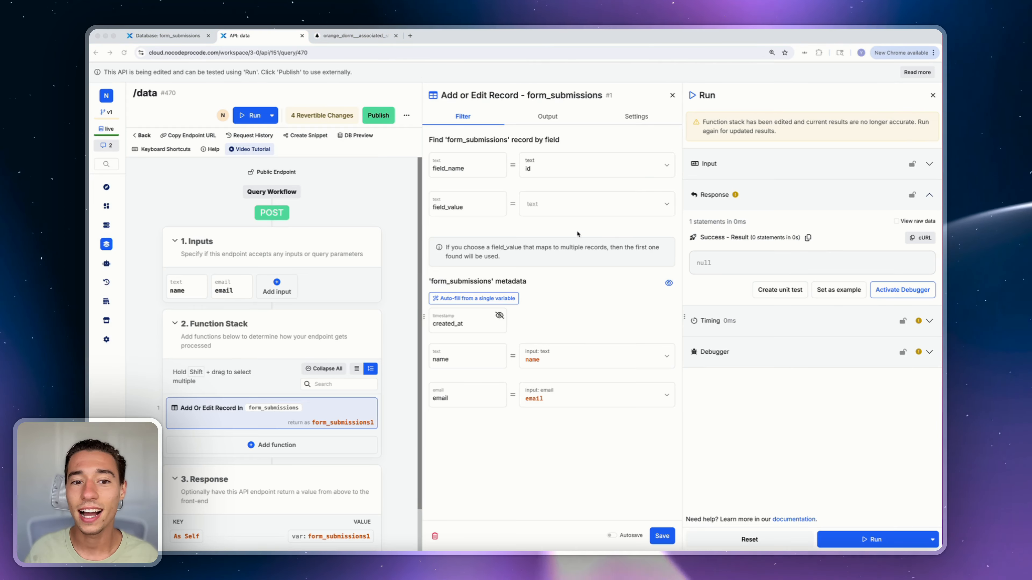
# Make the record step look up by the email field, matched against the email input
pyautogui.click(545, 167)
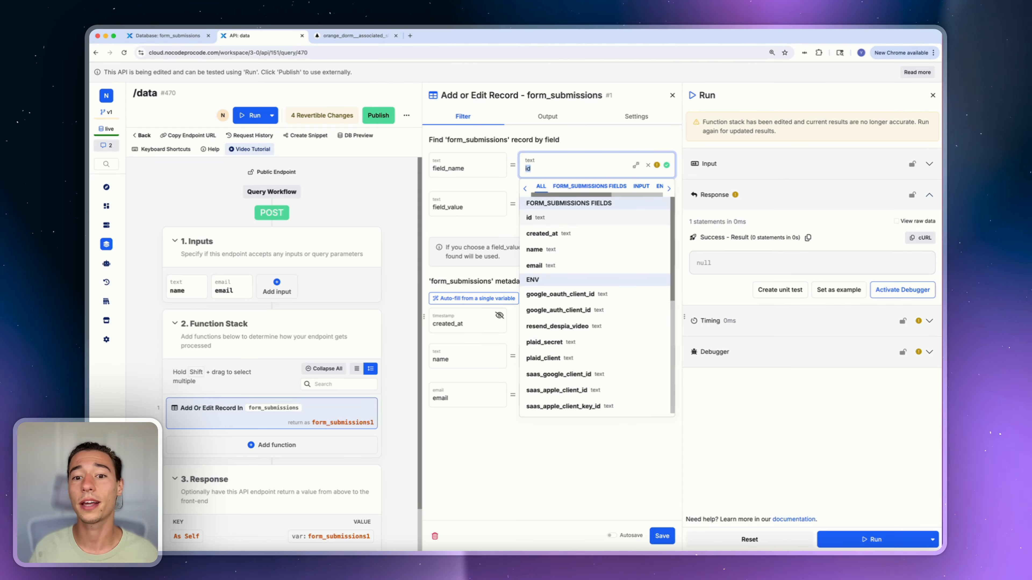
pyautogui.click(554, 267)
pyautogui.click(546, 200)
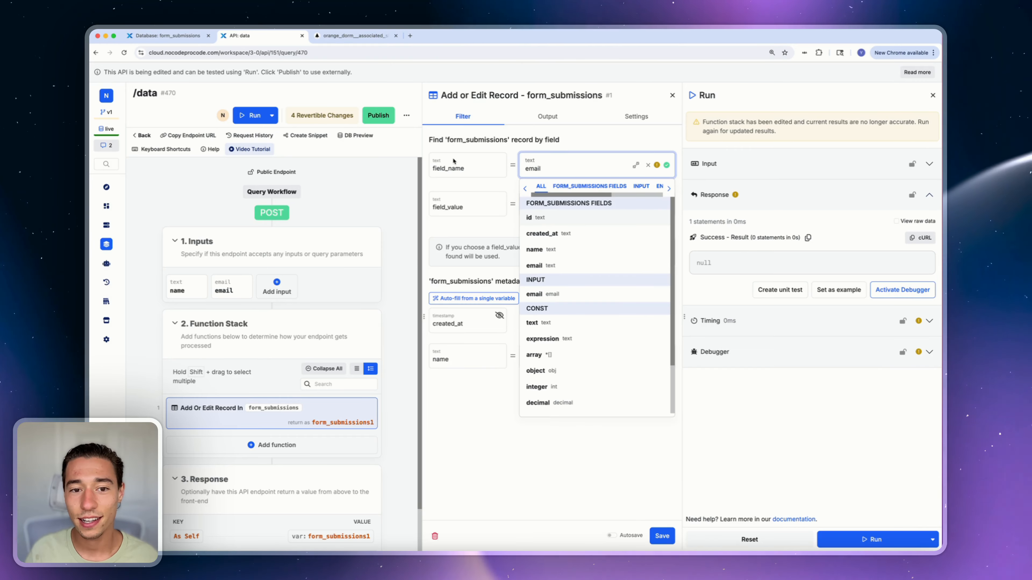
pyautogui.click(177, 36)
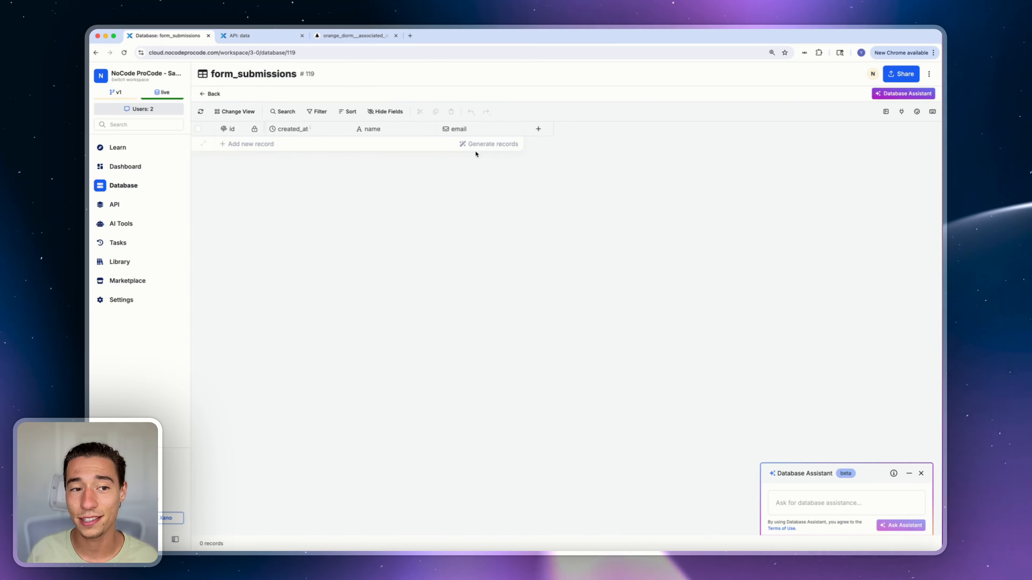
pyautogui.click(240, 36)
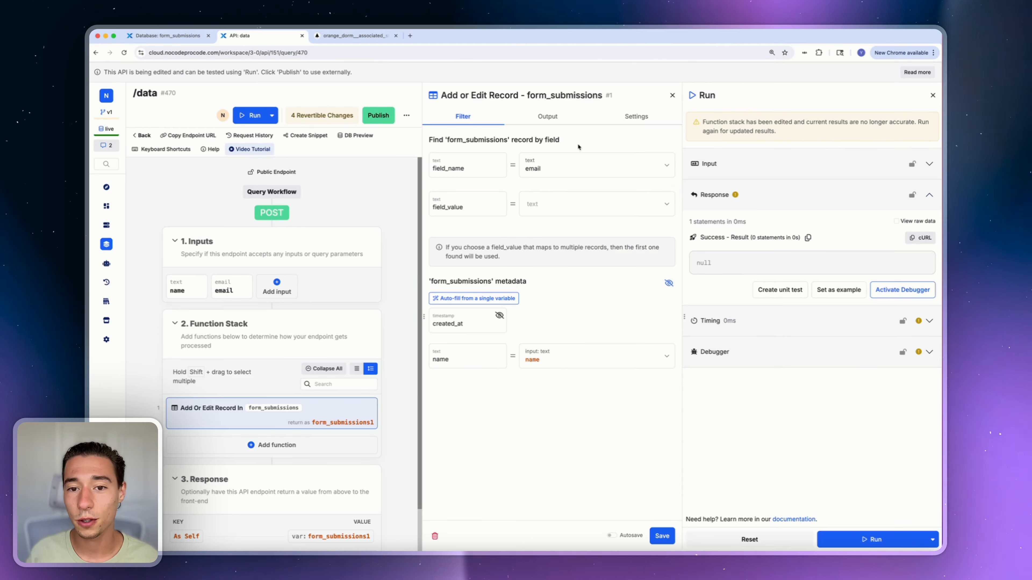
pyautogui.doubleClick(531, 167)
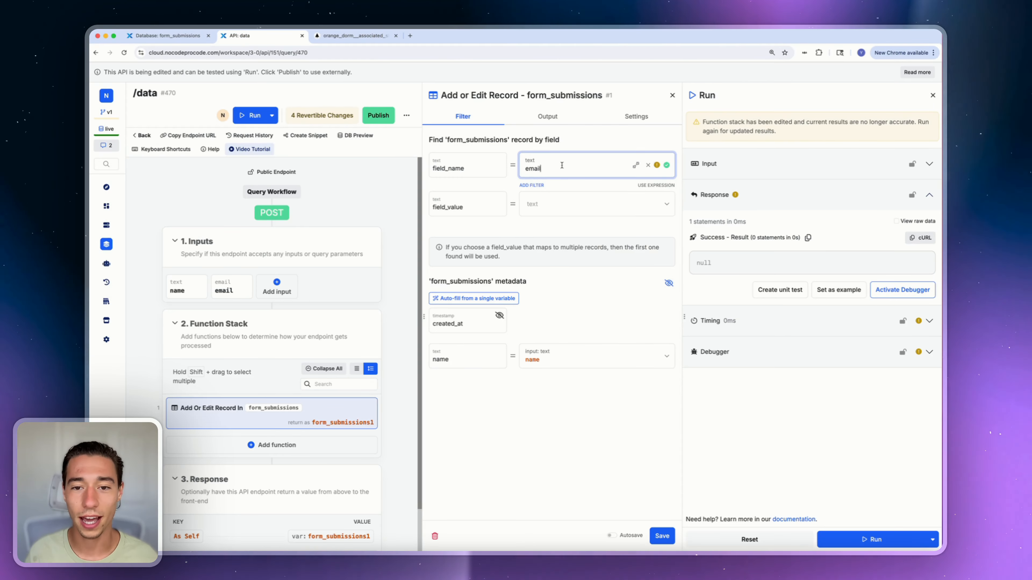
pyautogui.click(590, 144)
pyautogui.click(560, 207)
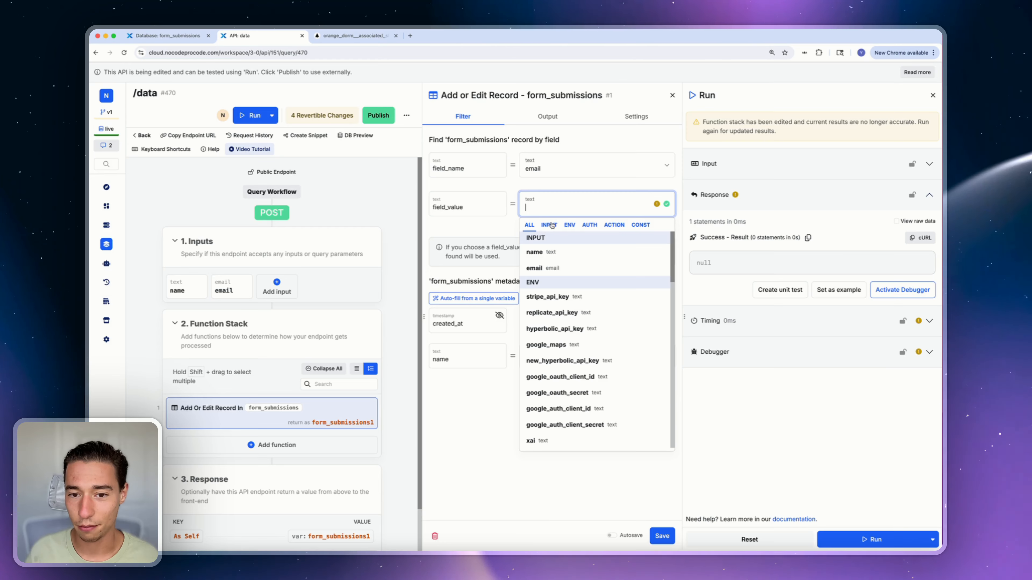
pyautogui.click(551, 225)
pyautogui.click(543, 268)
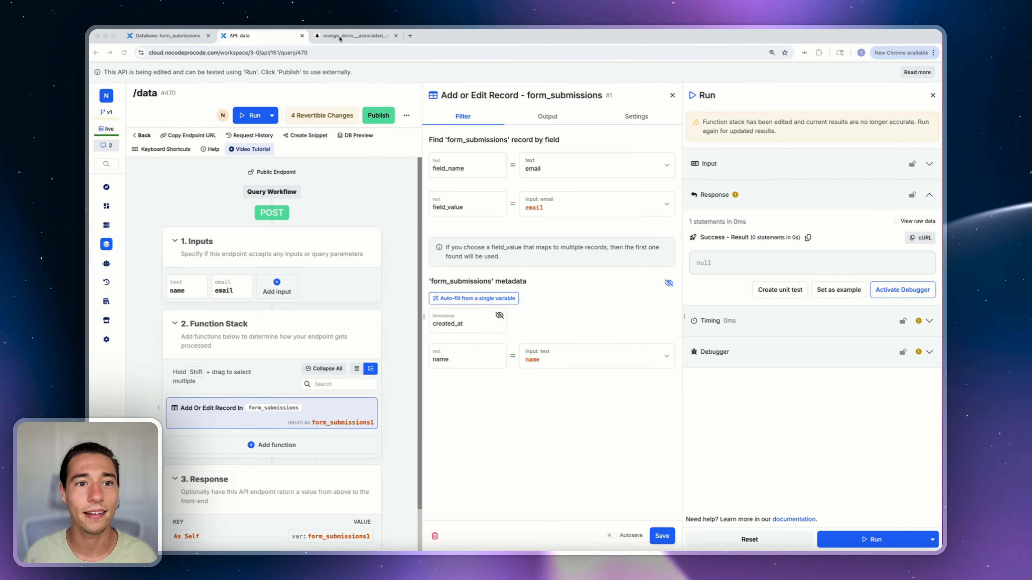
# Set the record's name field from the name input
pyautogui.hotkey('ctrl', 'shift', 'Tab')
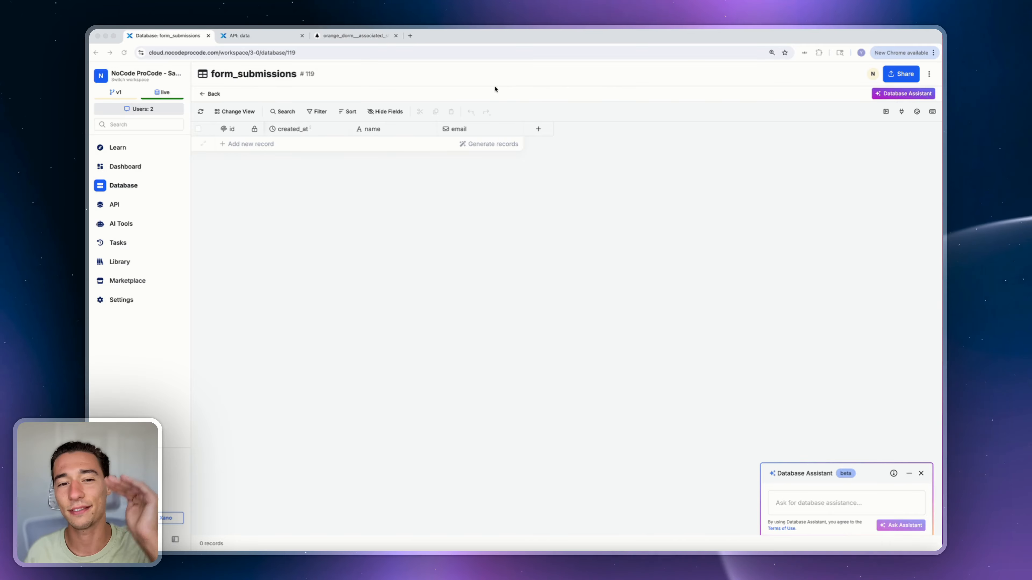
pyautogui.click(249, 36)
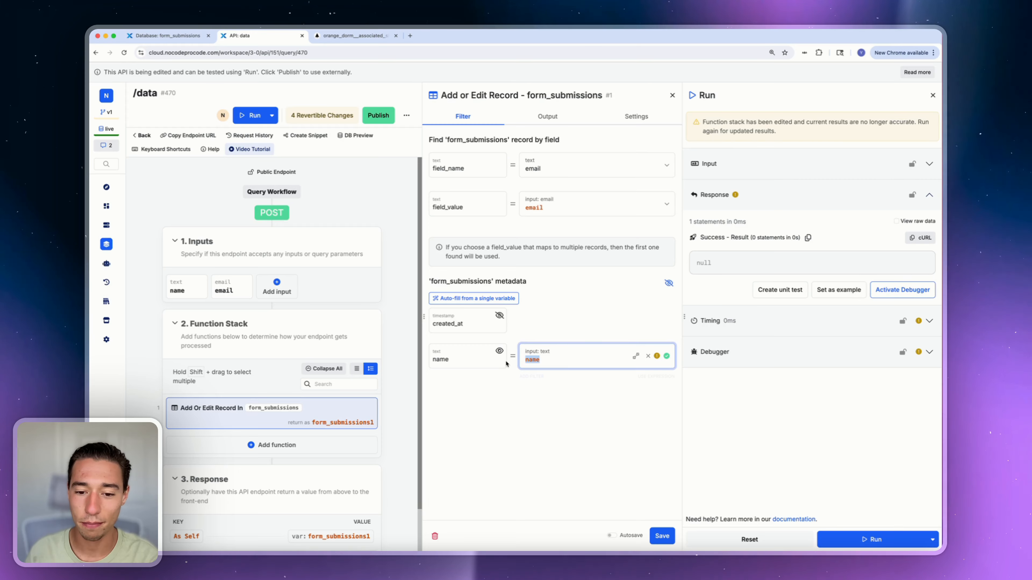
pyautogui.press('BackSpace')
pyautogui.click(550, 377)
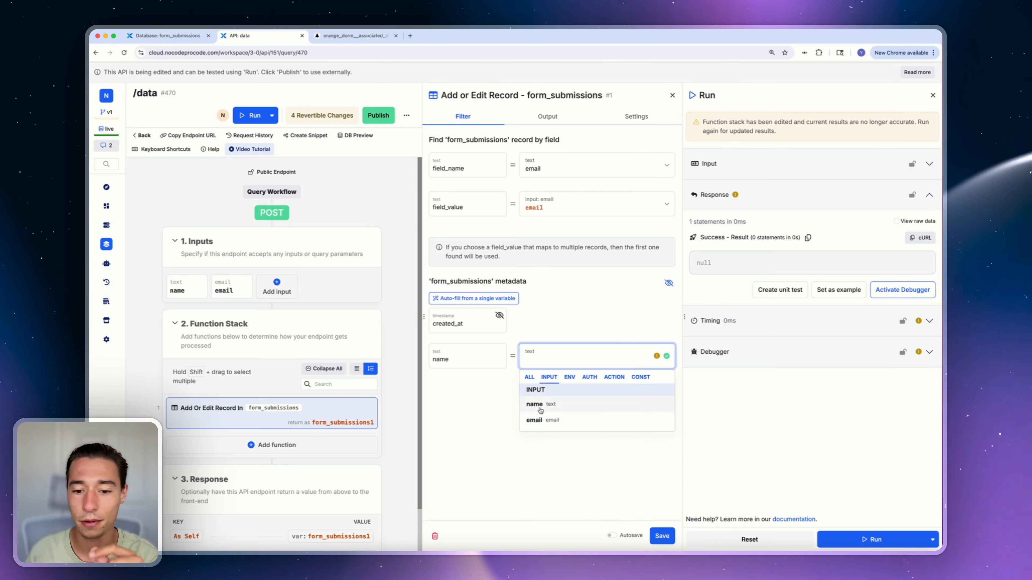
pyautogui.click(536, 405)
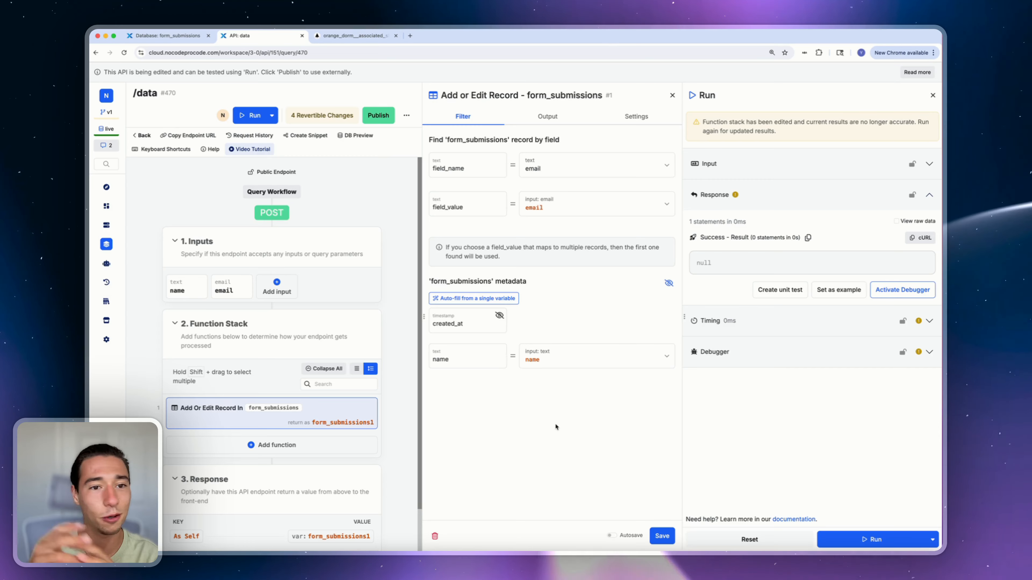
# Save the record step, run /data, and refresh form_submissions to show the new ncpc record
pyautogui.click(662, 536)
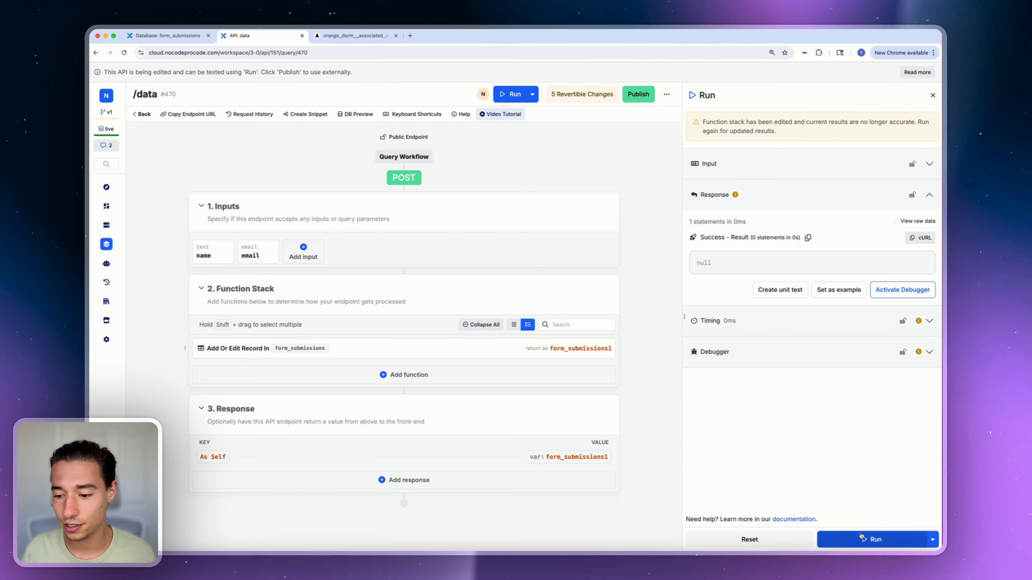
pyautogui.click(871, 539)
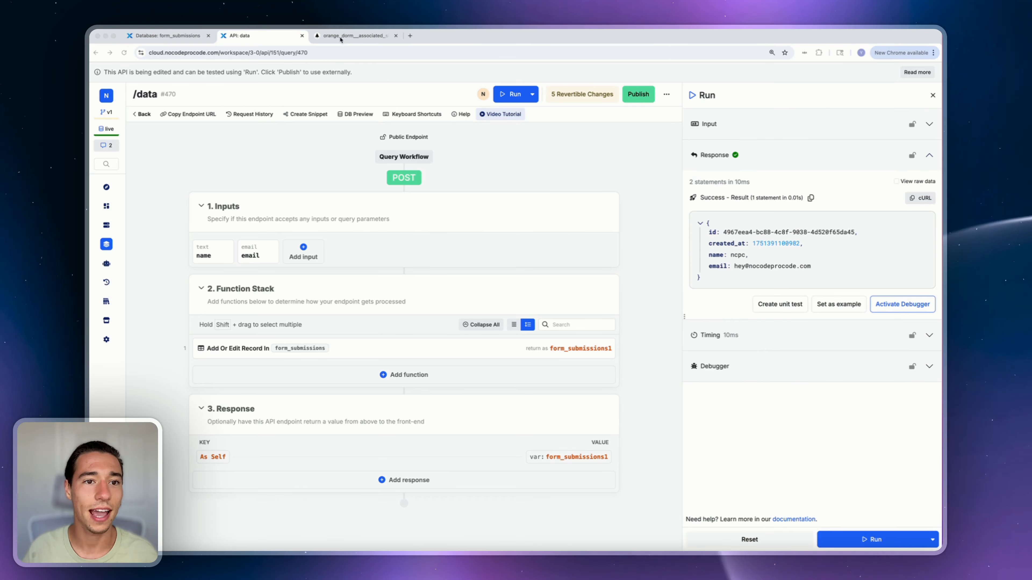
pyautogui.click(341, 37)
pyautogui.click(180, 39)
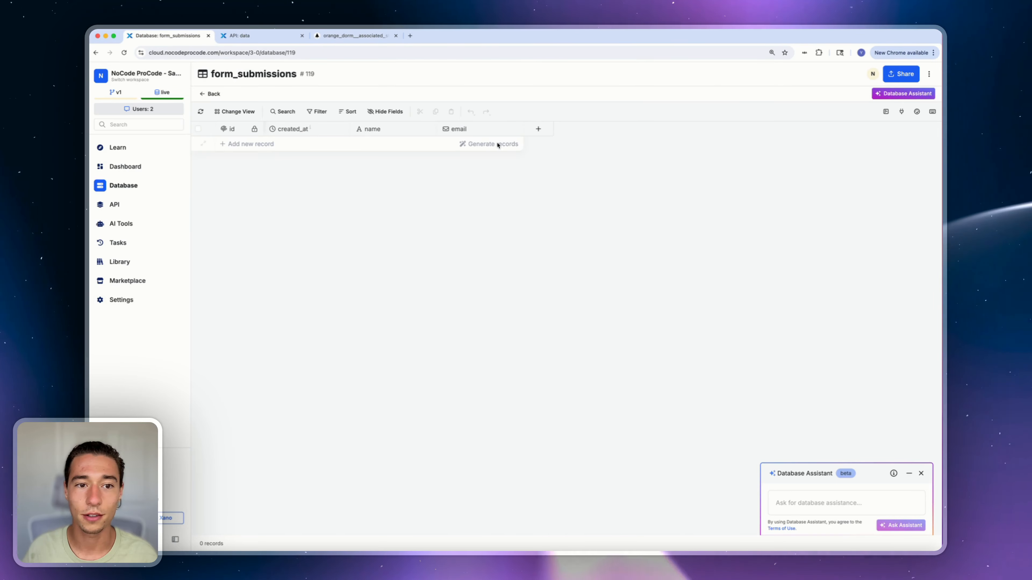
pyautogui.click(200, 111)
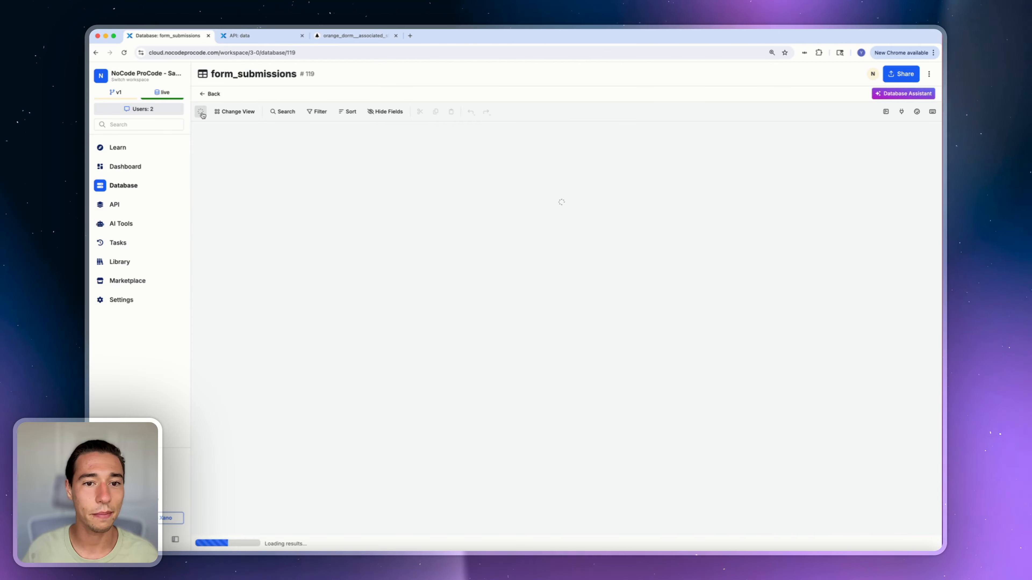
# Run /data a second time and recheck the form_submissions table
pyautogui.click(261, 36)
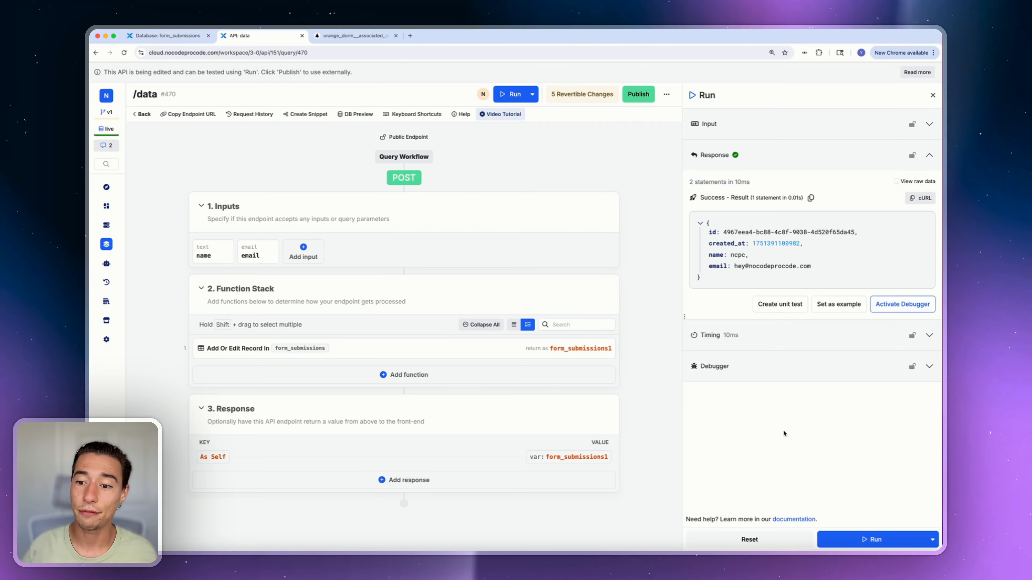
pyautogui.click(860, 538)
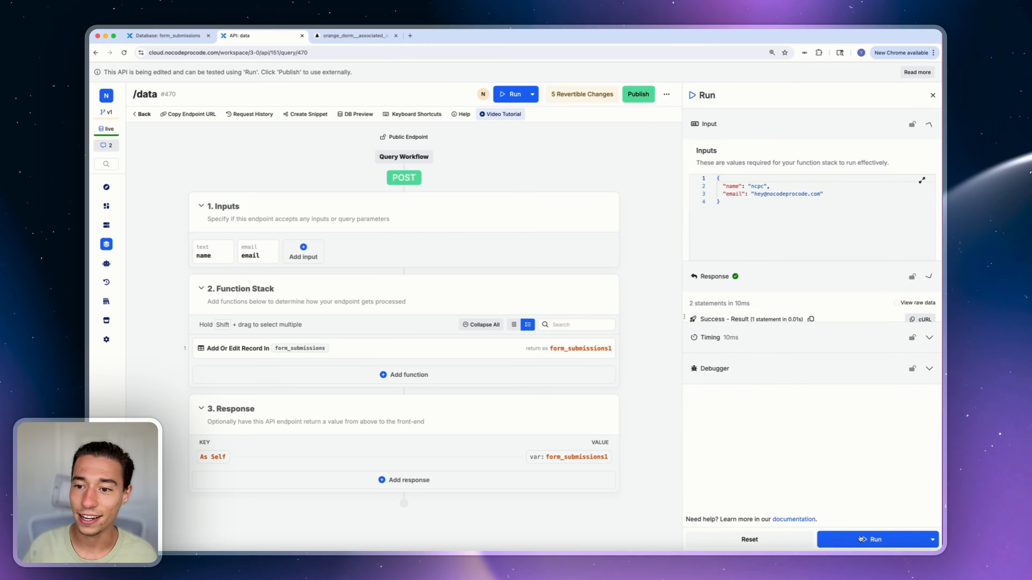
pyautogui.click(860, 538)
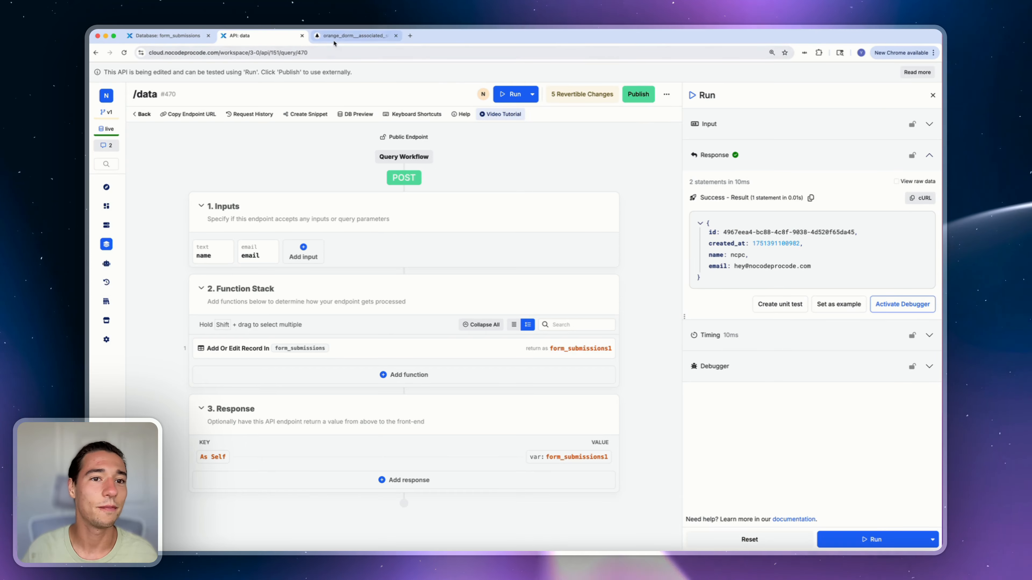
pyautogui.click(352, 36)
pyautogui.click(167, 35)
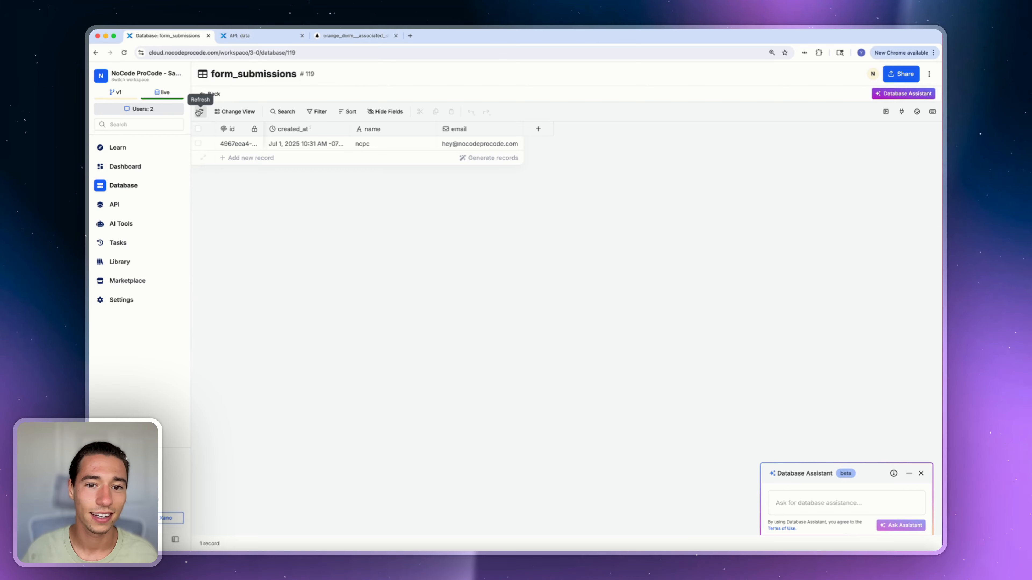
pyautogui.click(333, 34)
pyautogui.click(244, 35)
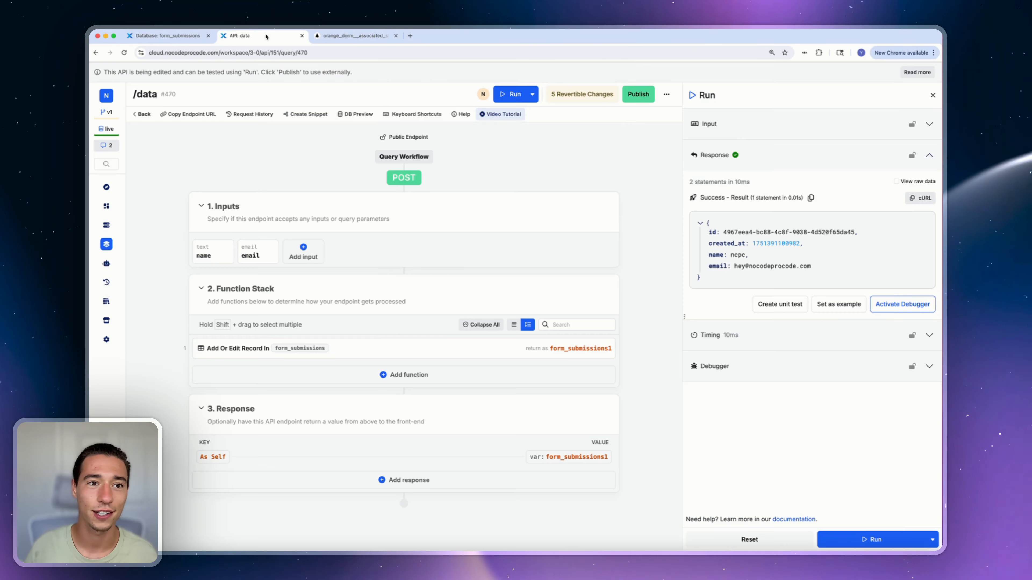
# Rerun /data with name ncpc-1 and confirm the record's name updated in form_submissions
pyautogui.click(929, 125)
pyautogui.write('-1",')
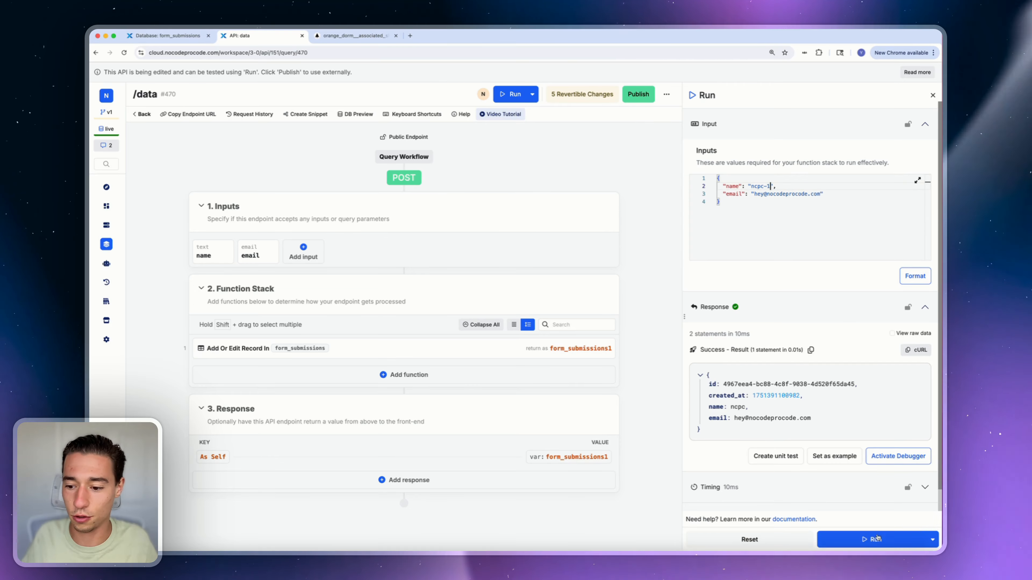
pyautogui.click(877, 538)
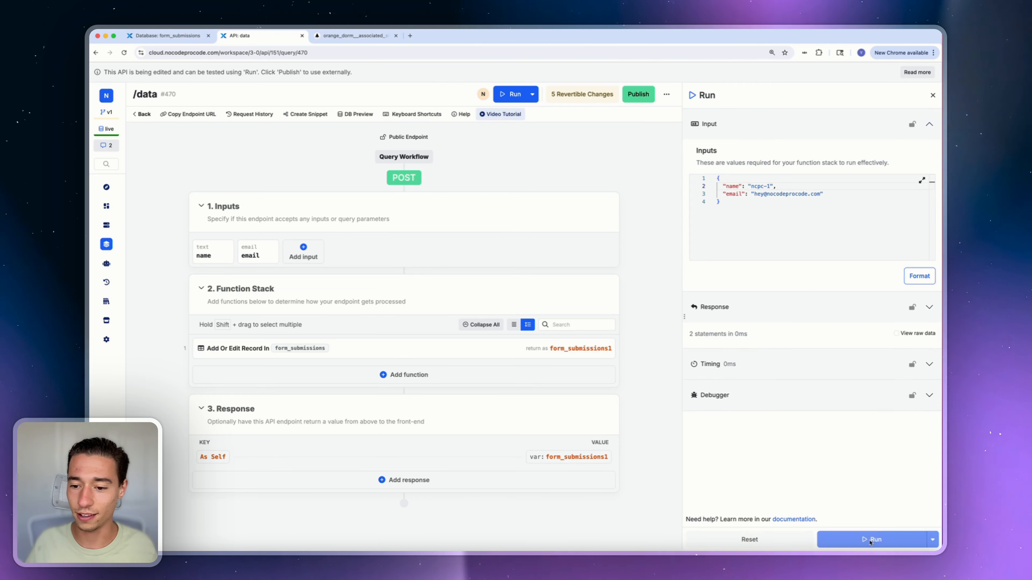
pyautogui.click(181, 40)
pyautogui.click(202, 113)
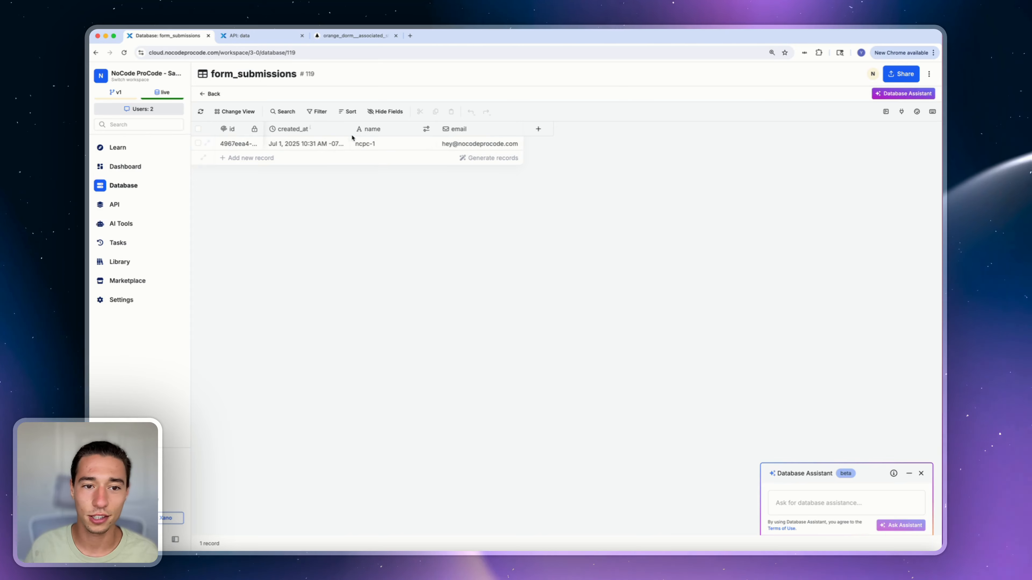
pyautogui.click(414, 143)
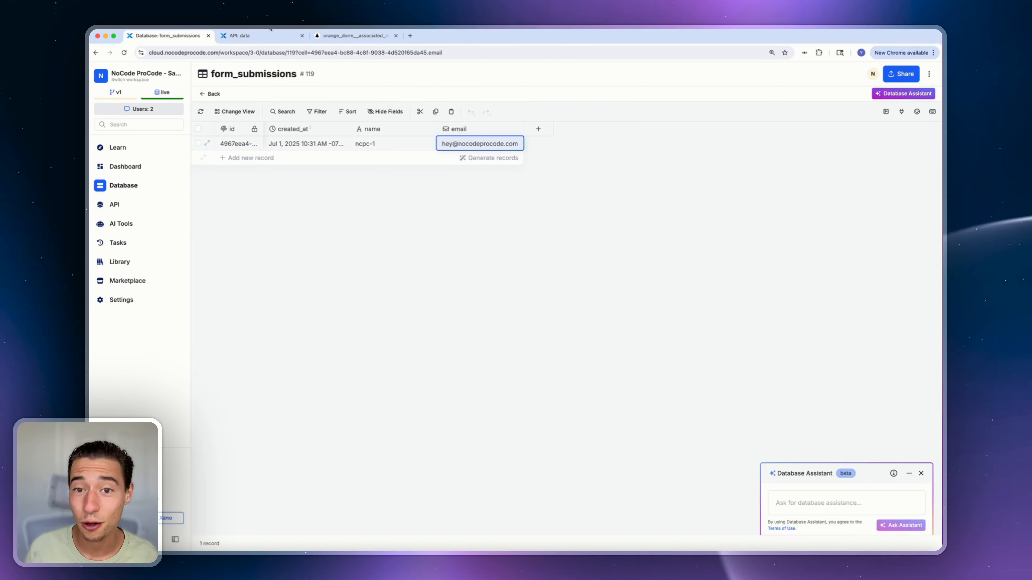
pyautogui.click(257, 39)
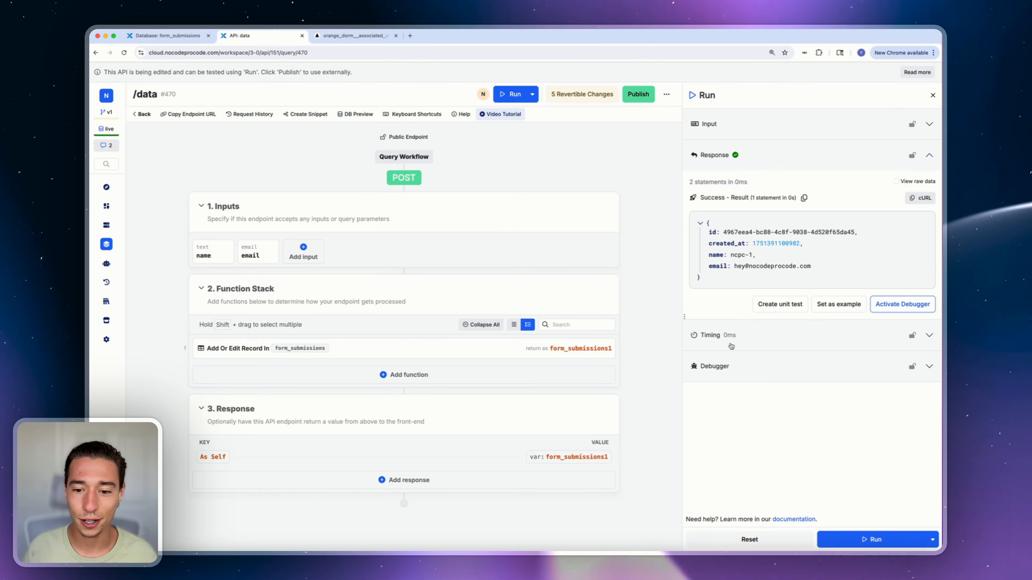
# Publish Xano's /data endpoint, then copy the nordcraft_api_form group's base URL
pyautogui.click(638, 94)
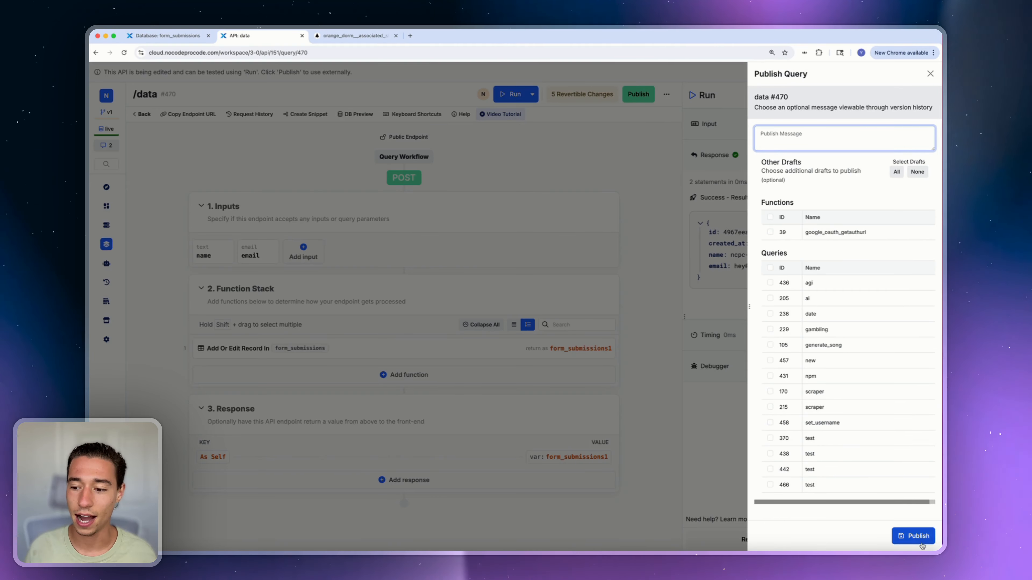
pyautogui.click(914, 536)
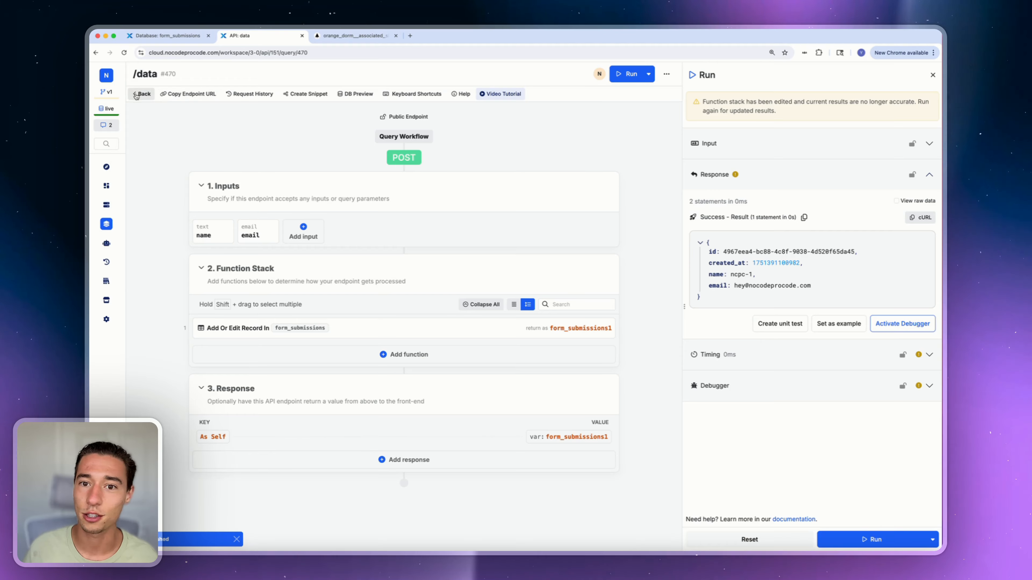
pyautogui.click(140, 94)
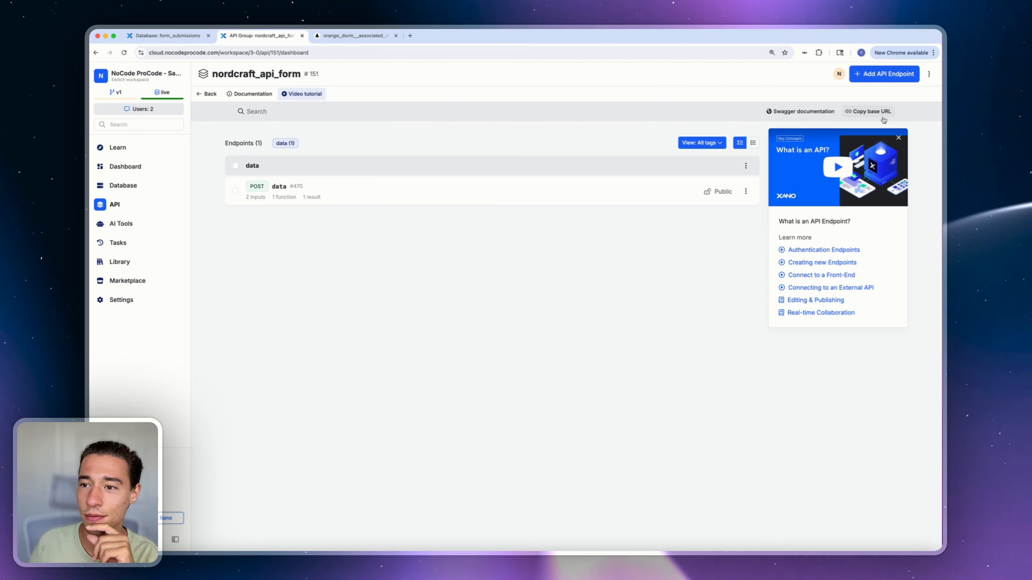
pyautogui.click(866, 114)
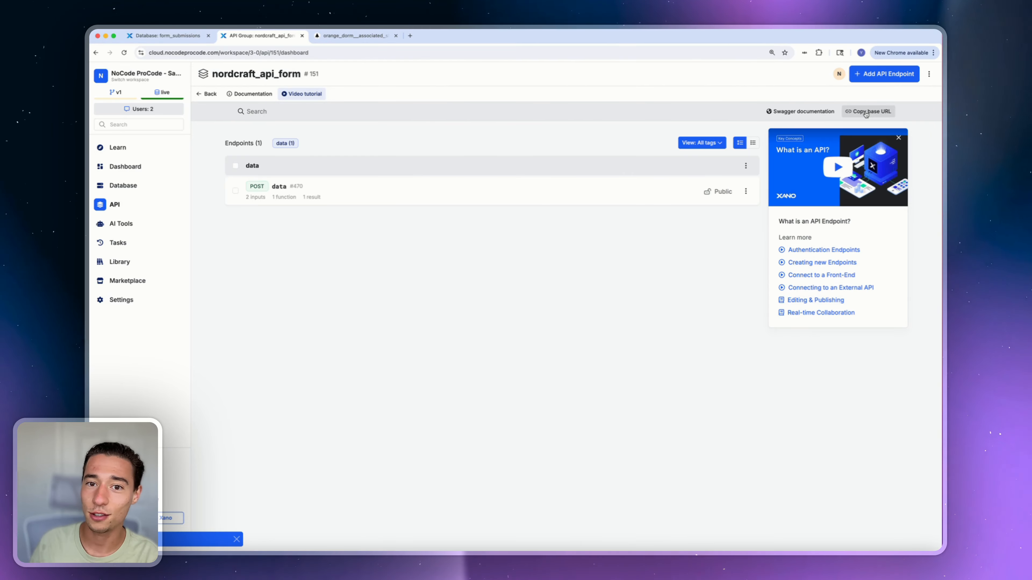
# Add a Xano service to the Nordcraft project using the pasted base URL
pyautogui.click(336, 32)
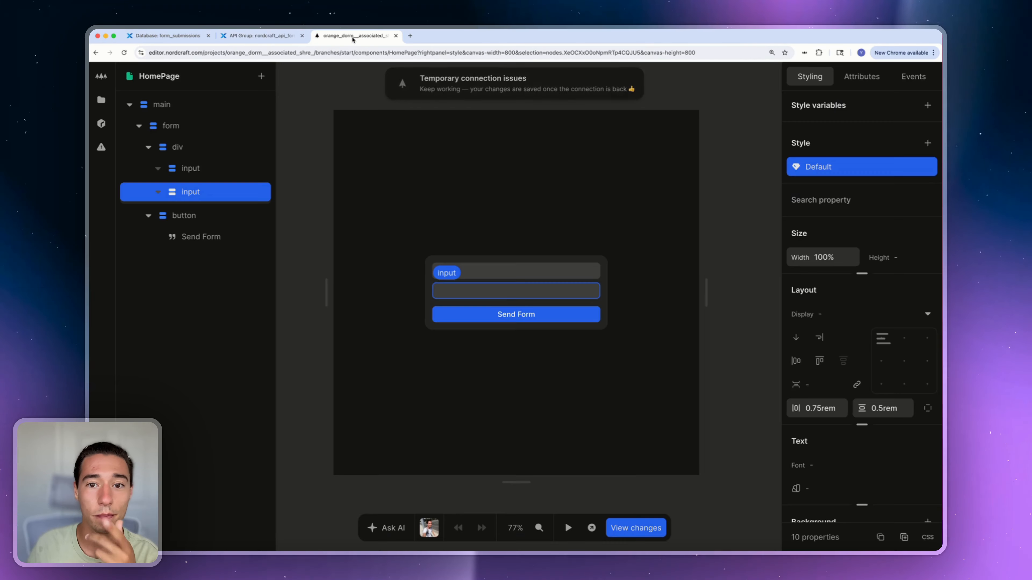
pyautogui.press('Escape')
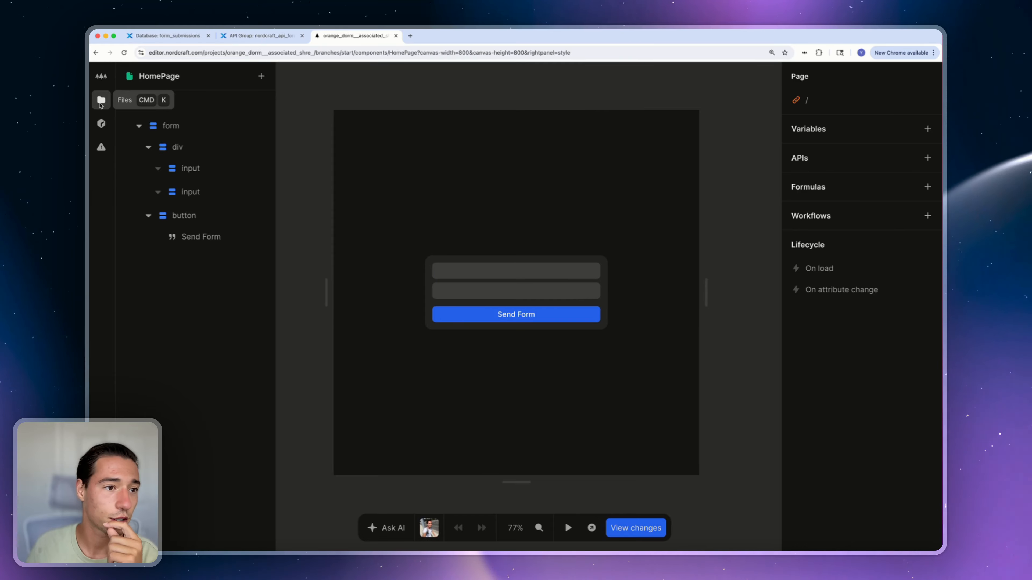
pyautogui.click(101, 99)
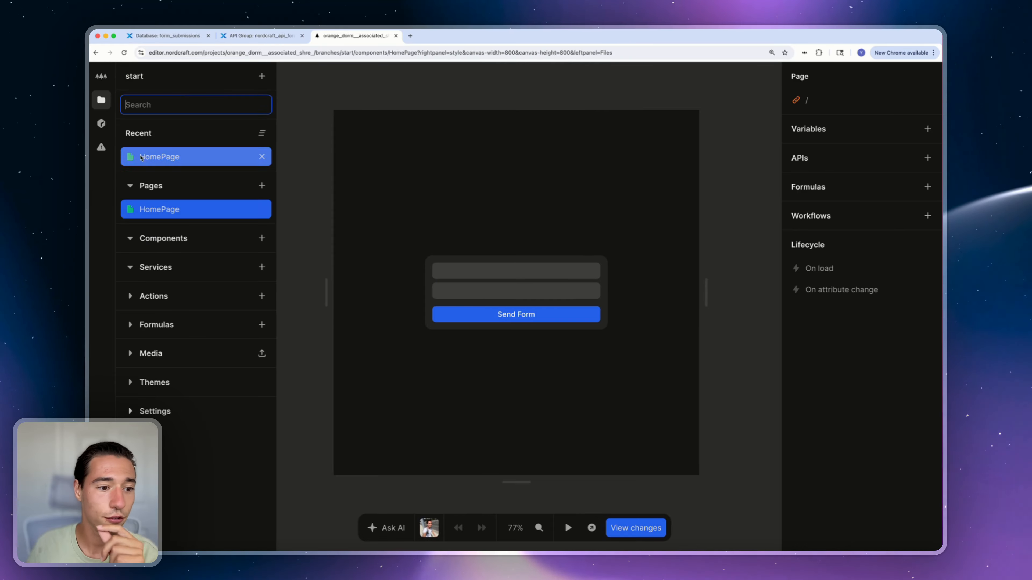
pyautogui.click(262, 268)
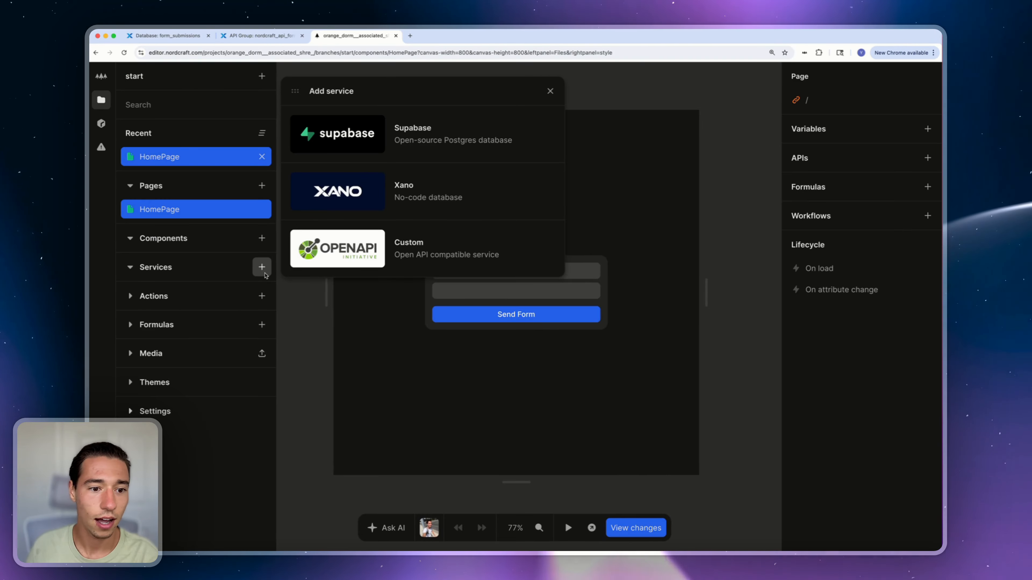
pyautogui.click(347, 190)
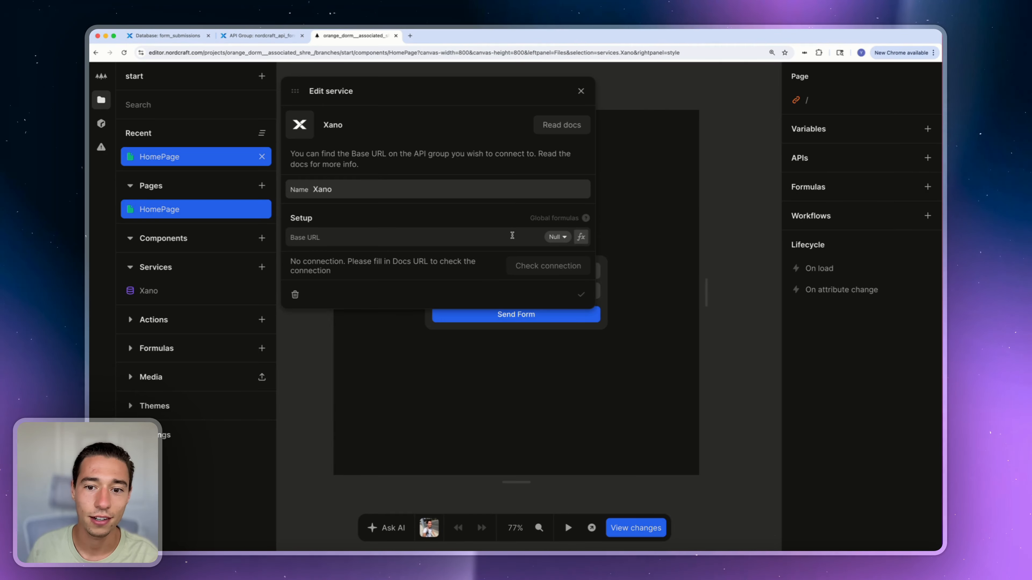
pyautogui.press('super+v')
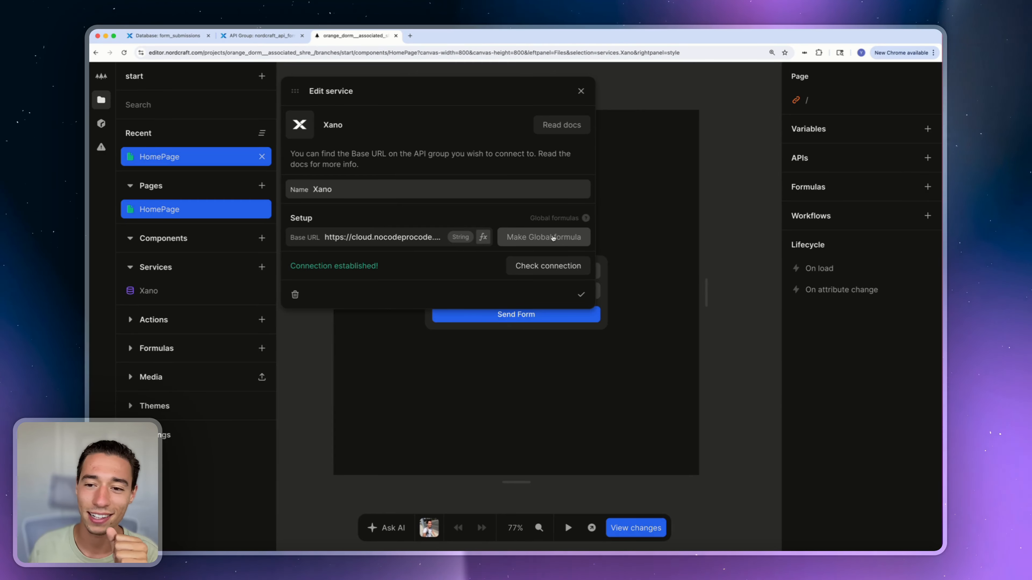
# Save the base URL as a global formula named xano and recheck the connection
pyautogui.click(553, 239)
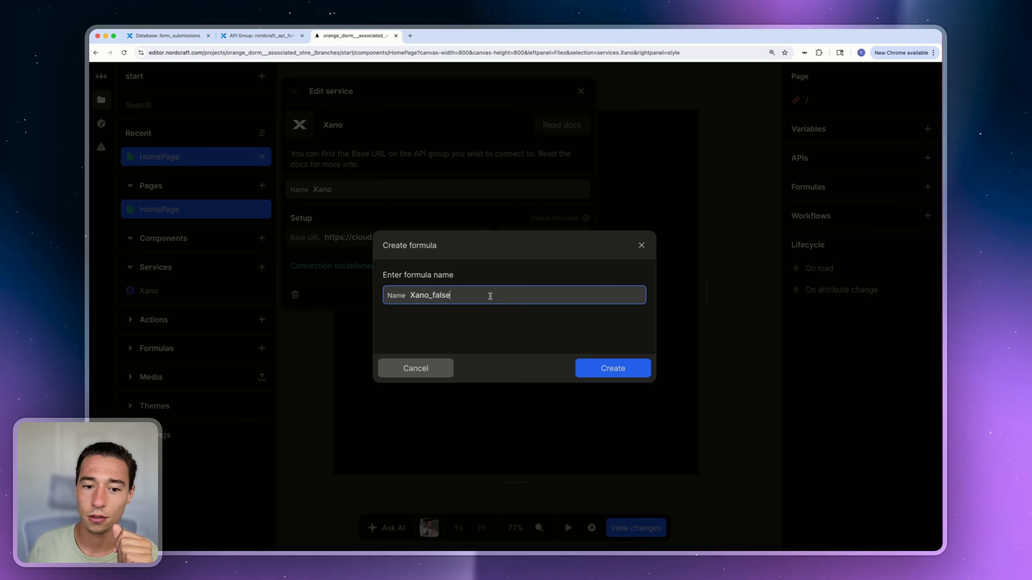
pyautogui.press('BackSpace')
pyautogui.click(415, 295)
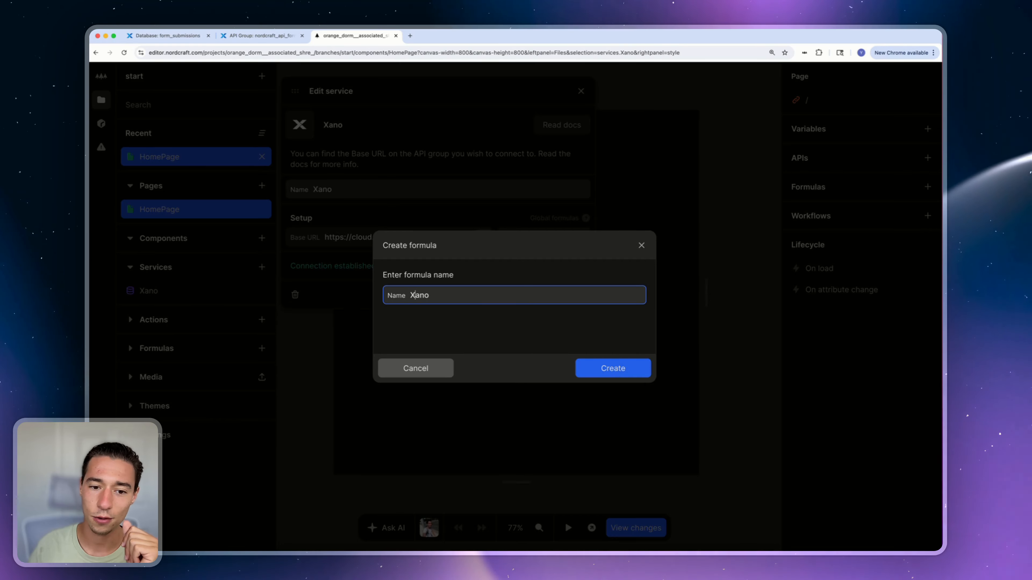
pyautogui.press('BackSpace')
pyautogui.write('x')
pyautogui.click(611, 368)
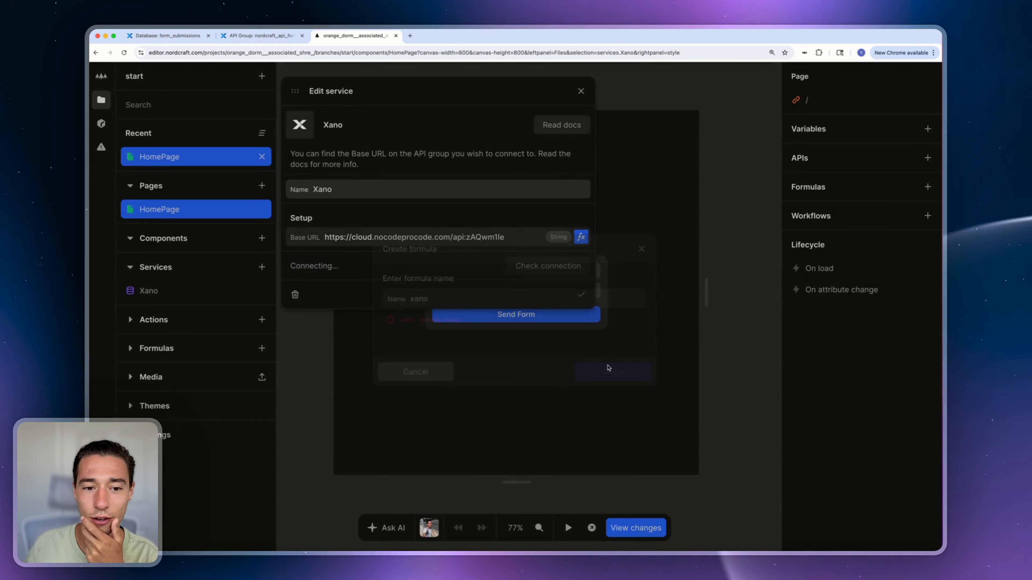
pyautogui.click(546, 265)
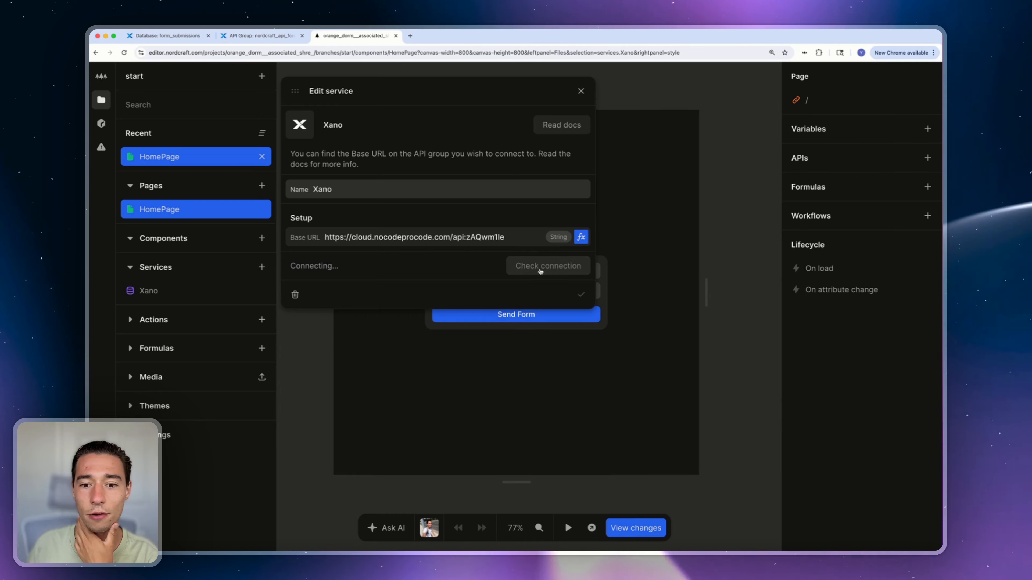
pyautogui.tripleClick(329, 264)
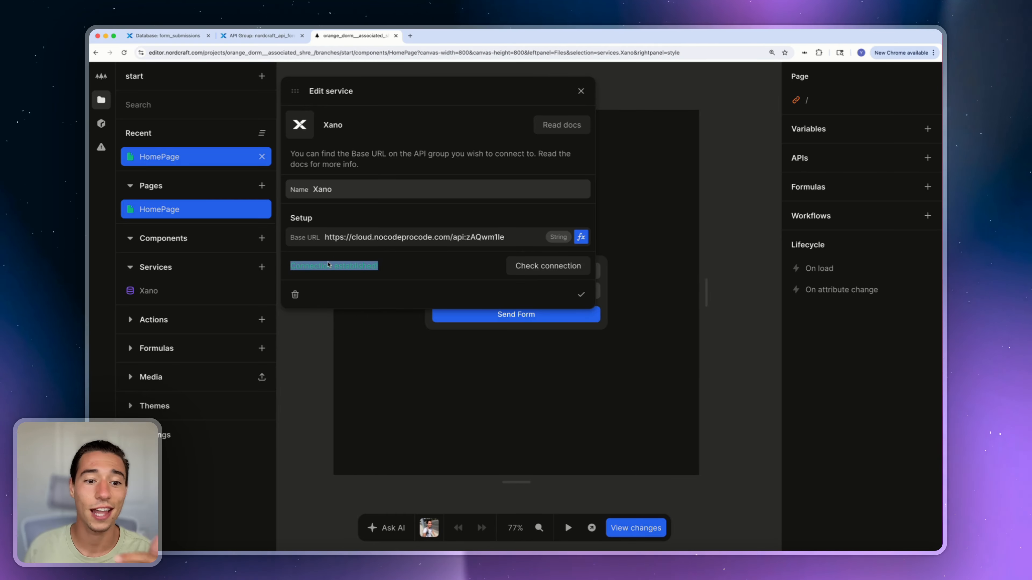
pyautogui.click(581, 295)
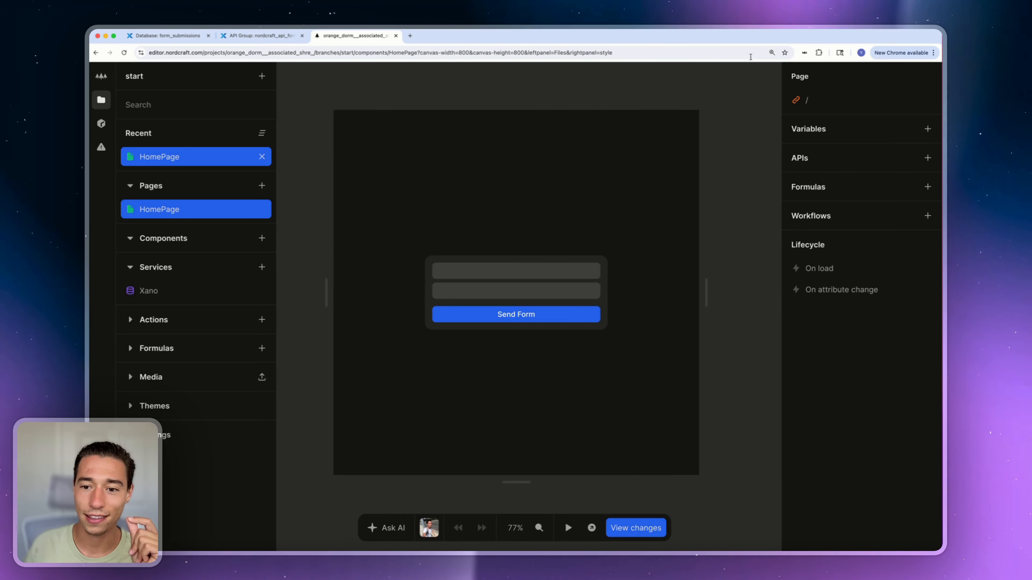
# Open the Add new API dialog on the page and list the Xano endpoints
pyautogui.click(705, 130)
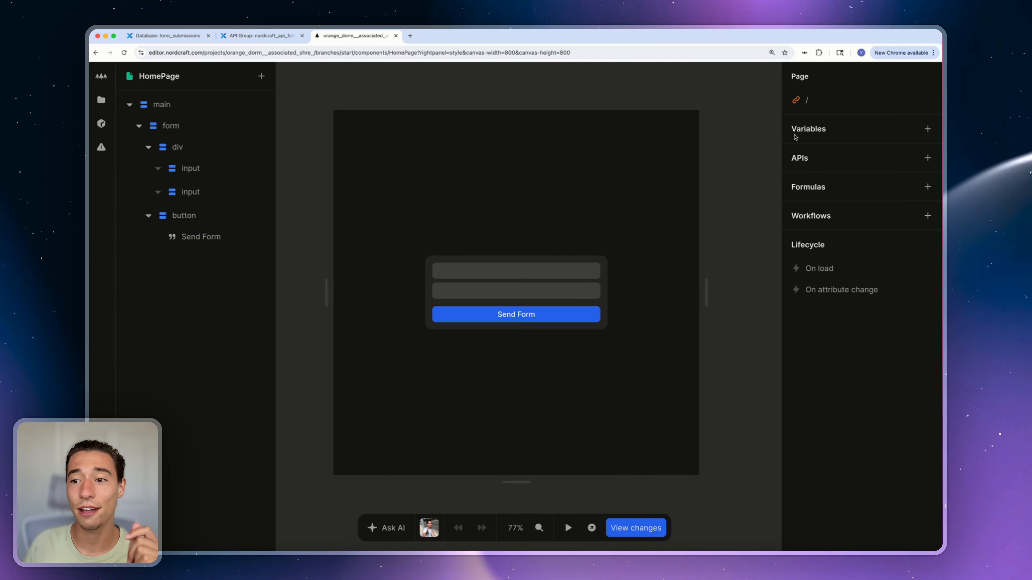
pyautogui.click(927, 158)
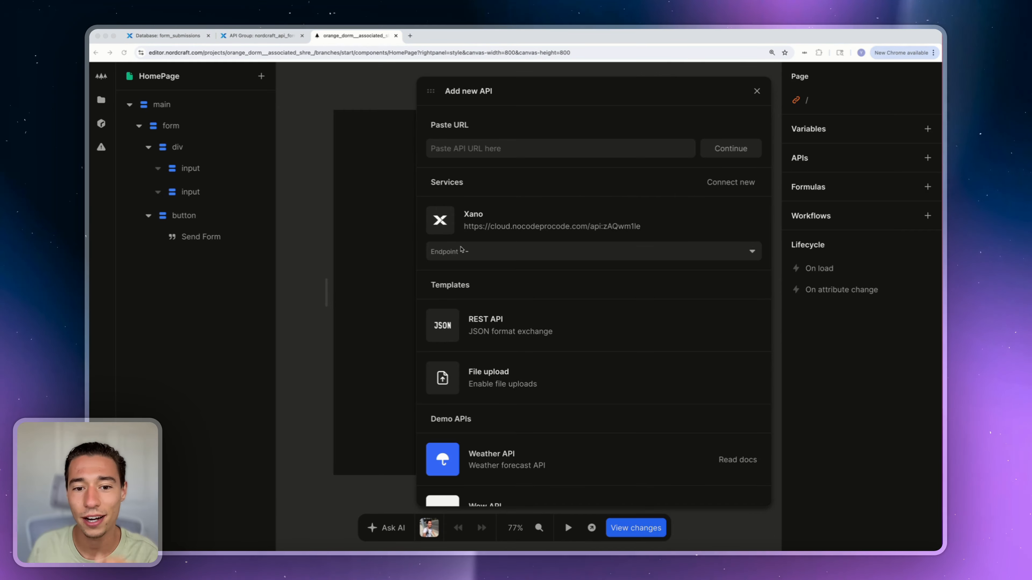
pyautogui.click(514, 254)
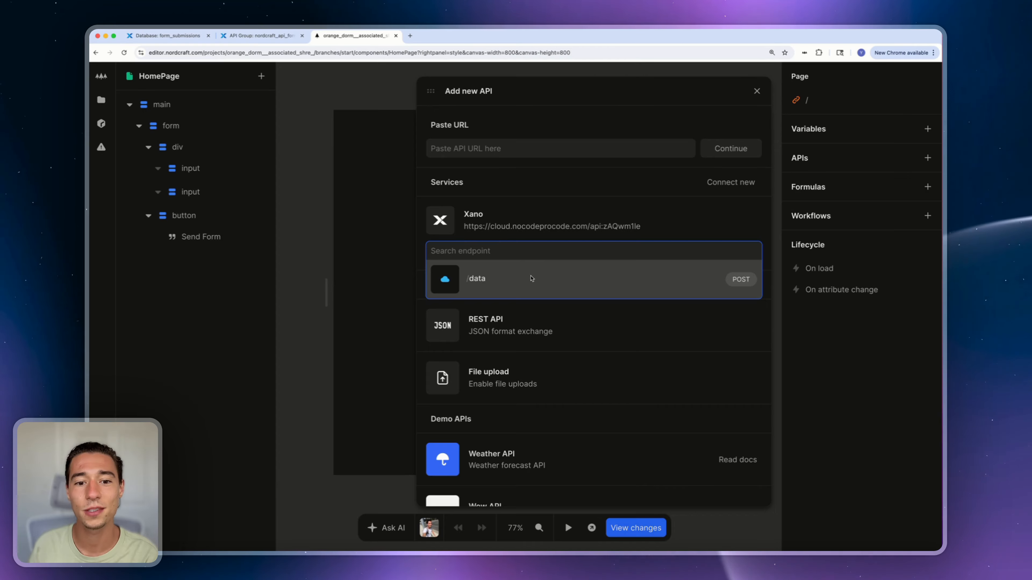
# Cross-check the form_submissions table and nordcraft_api_form endpoints in Xano before returning to Nordcraft
pyautogui.click(185, 38)
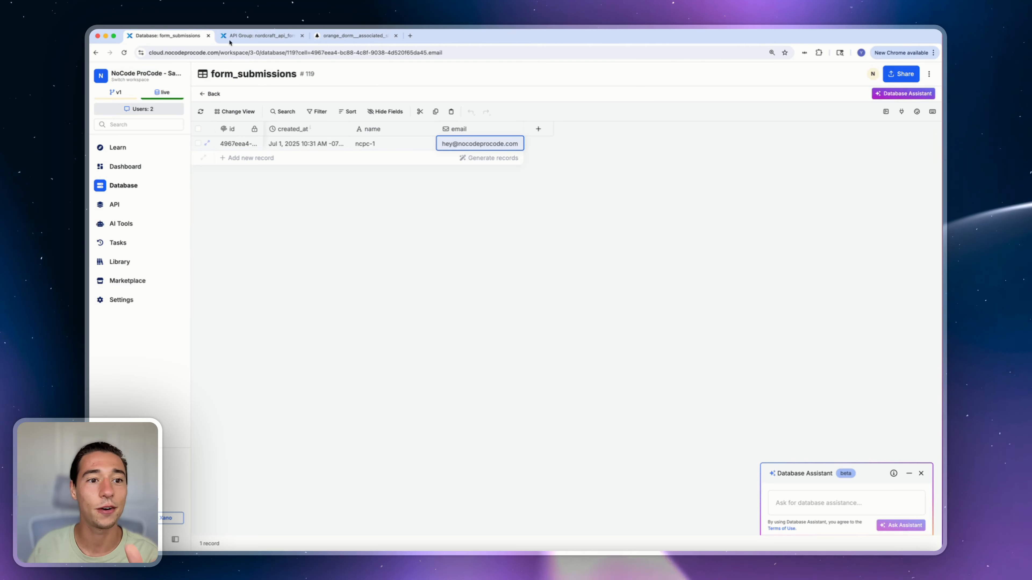
pyautogui.click(226, 38)
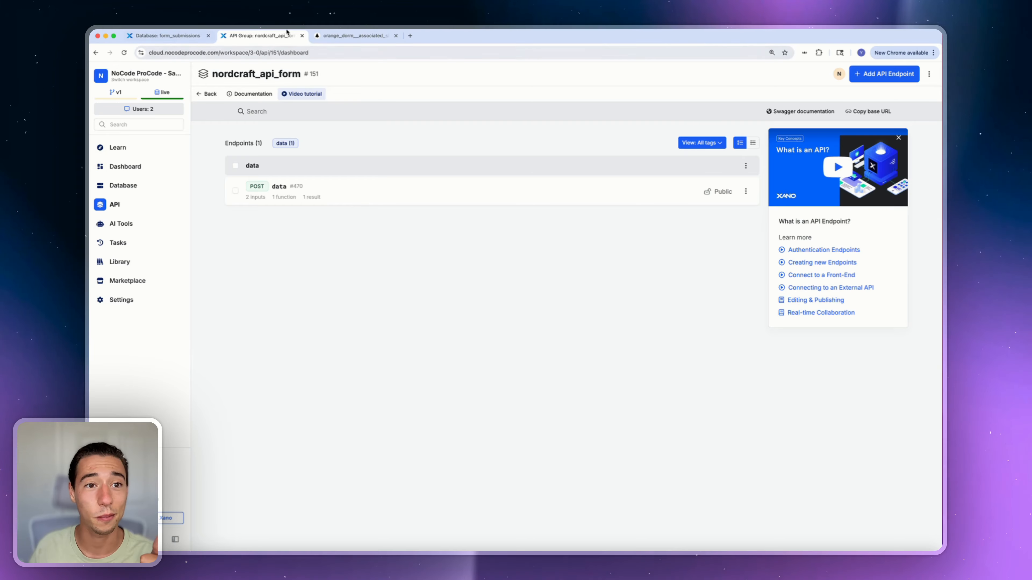
pyautogui.click(351, 36)
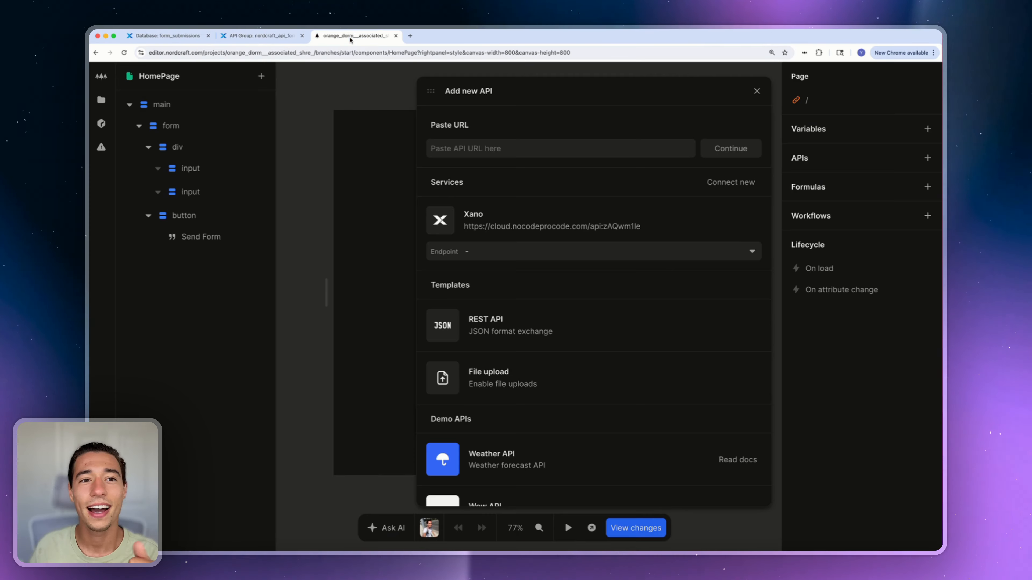
# Pick the /data POST endpoint and review its parameters, headers and name/email body formula
pyautogui.click(463, 252)
pyautogui.click(471, 279)
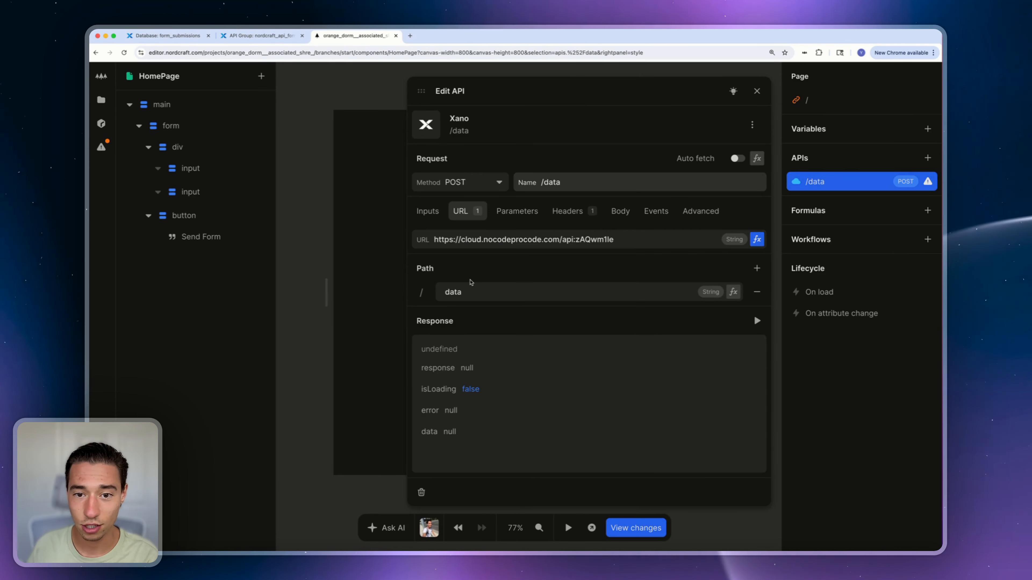
pyautogui.click(517, 211)
pyautogui.click(567, 211)
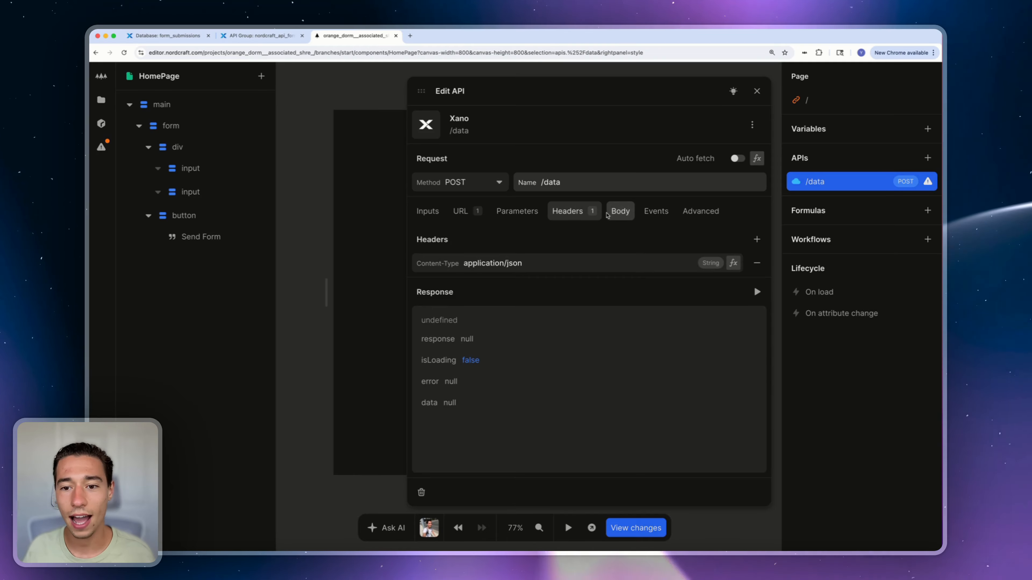
pyautogui.click(630, 216)
pyautogui.click(757, 263)
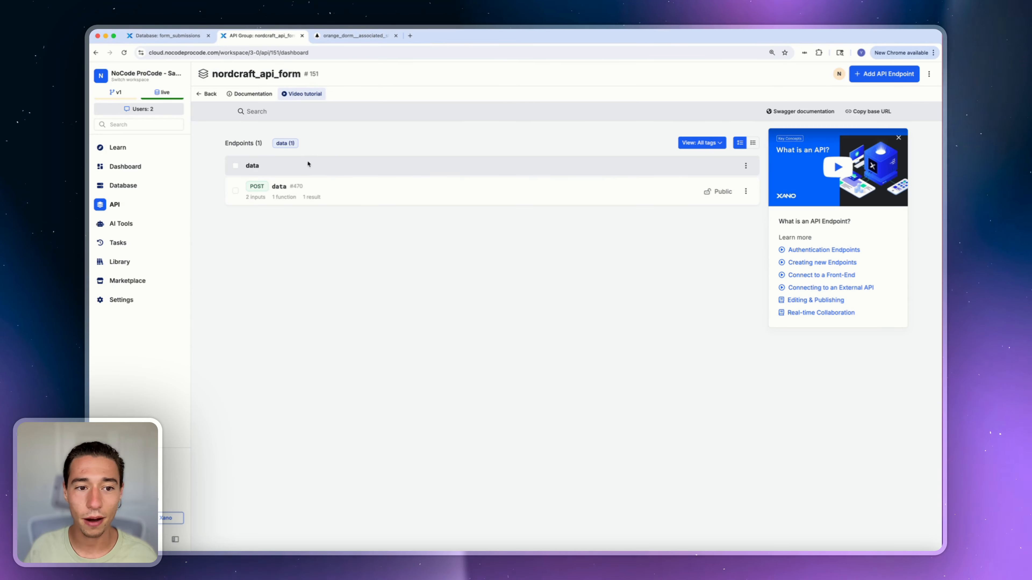
# Compare against the /data endpoint's name input in Xano, then close the body formula and API settings
pyautogui.click(276, 189)
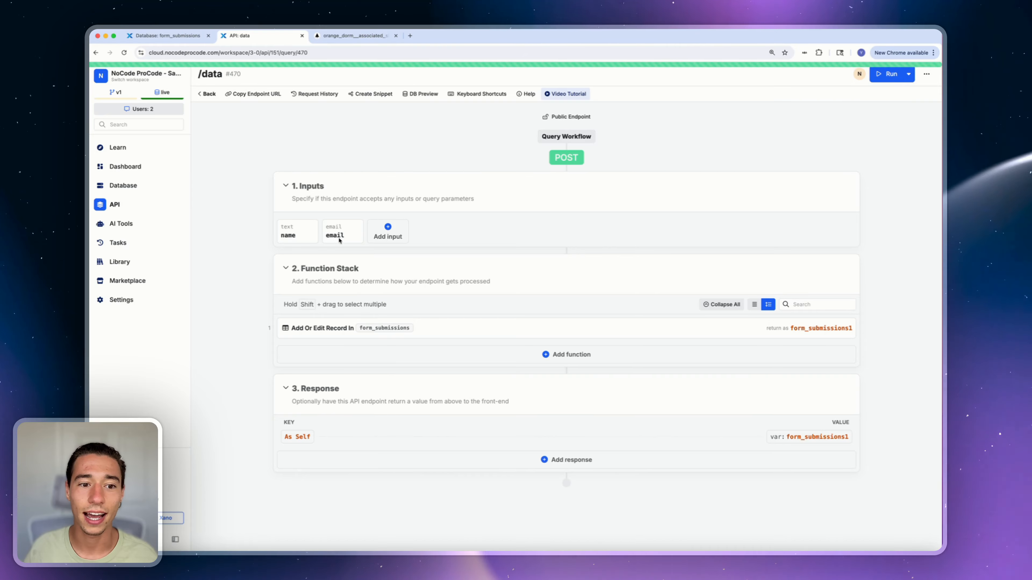
pyautogui.click(303, 232)
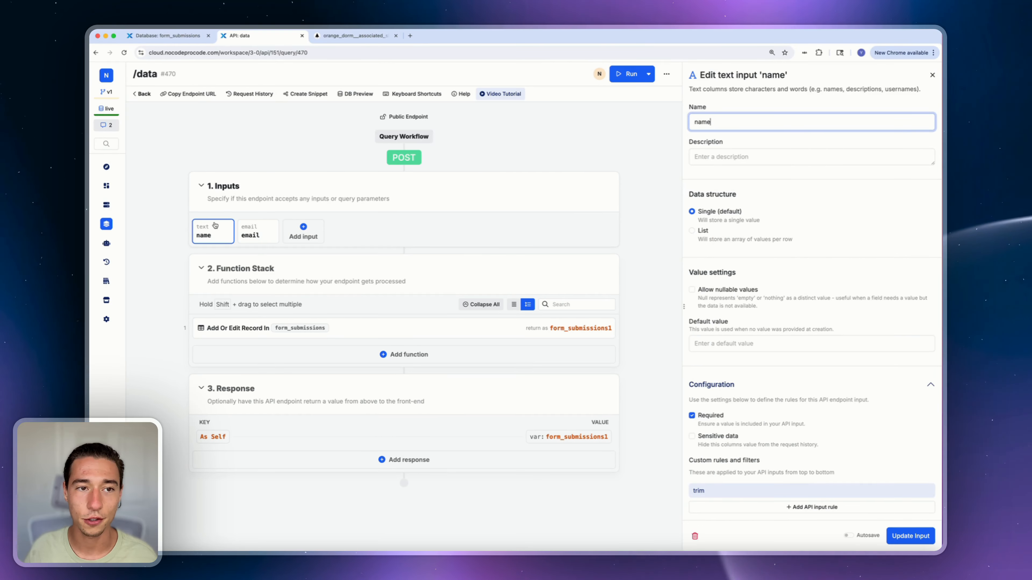
pyautogui.click(333, 35)
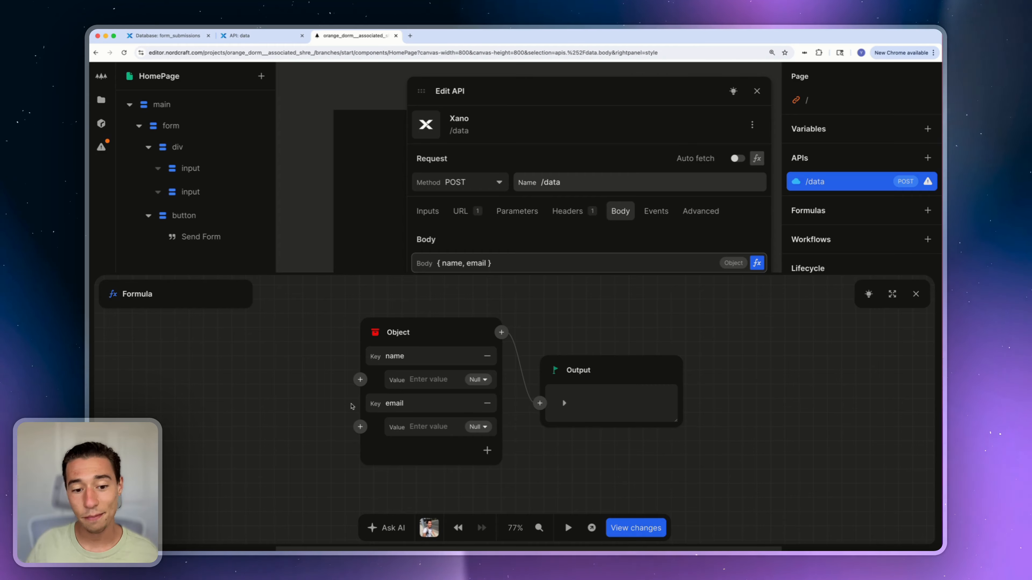
pyautogui.click(915, 292)
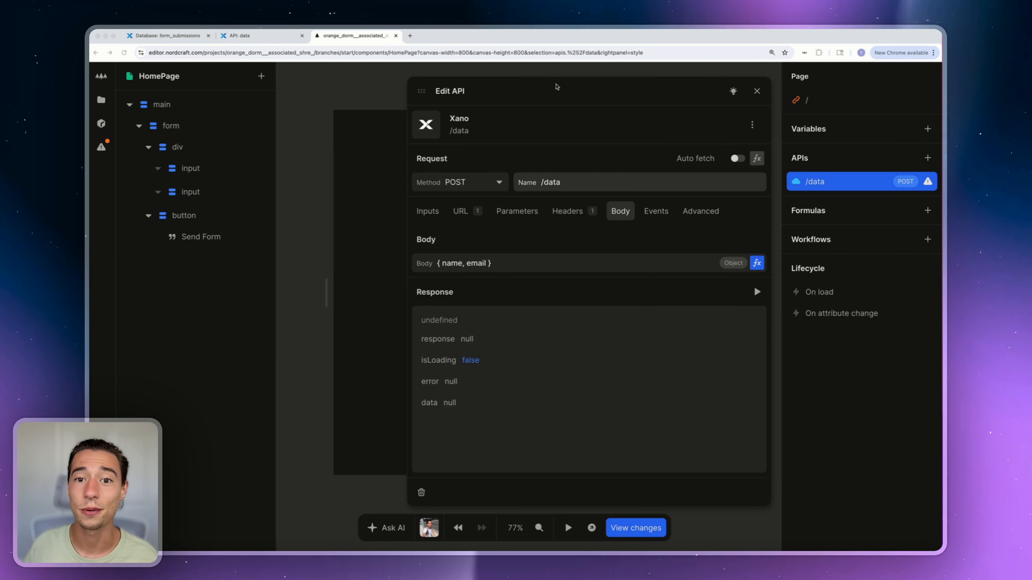
pyautogui.click(756, 91)
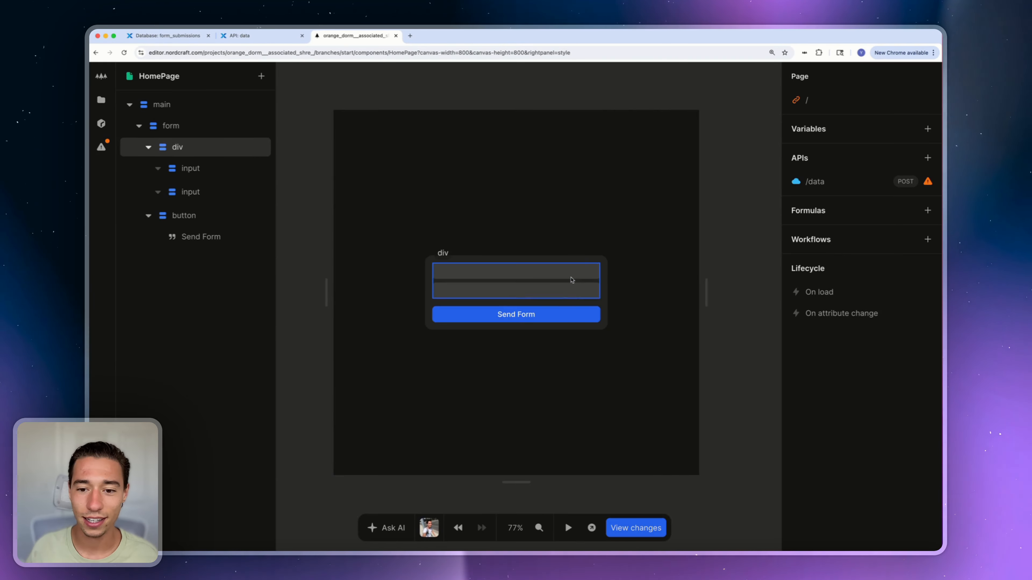
# Create a page variable named name with its null initial value cleared
pyautogui.click(543, 276)
pyautogui.click(524, 290)
pyautogui.click(544, 273)
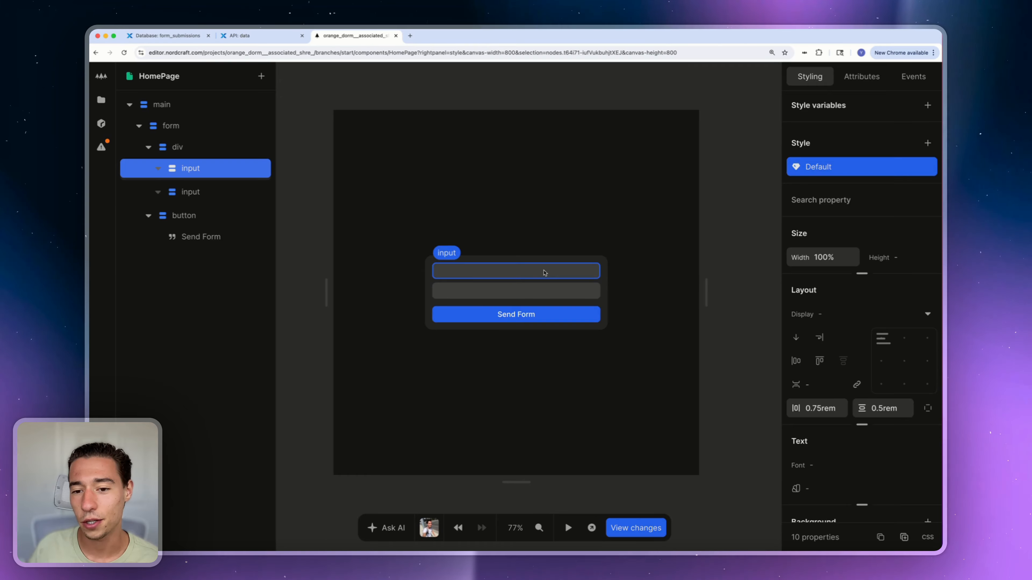
pyautogui.click(743, 122)
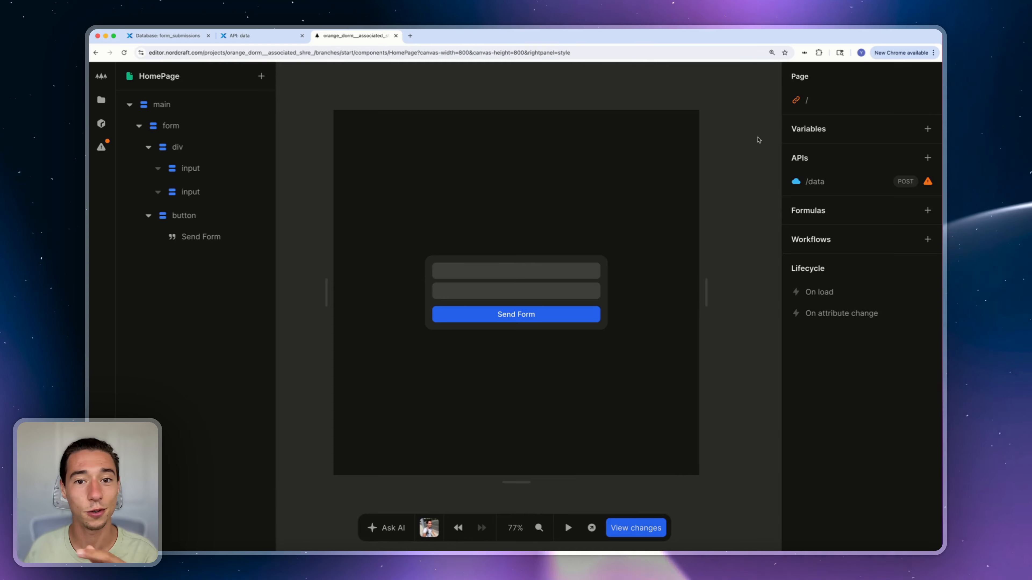
pyautogui.click(928, 129)
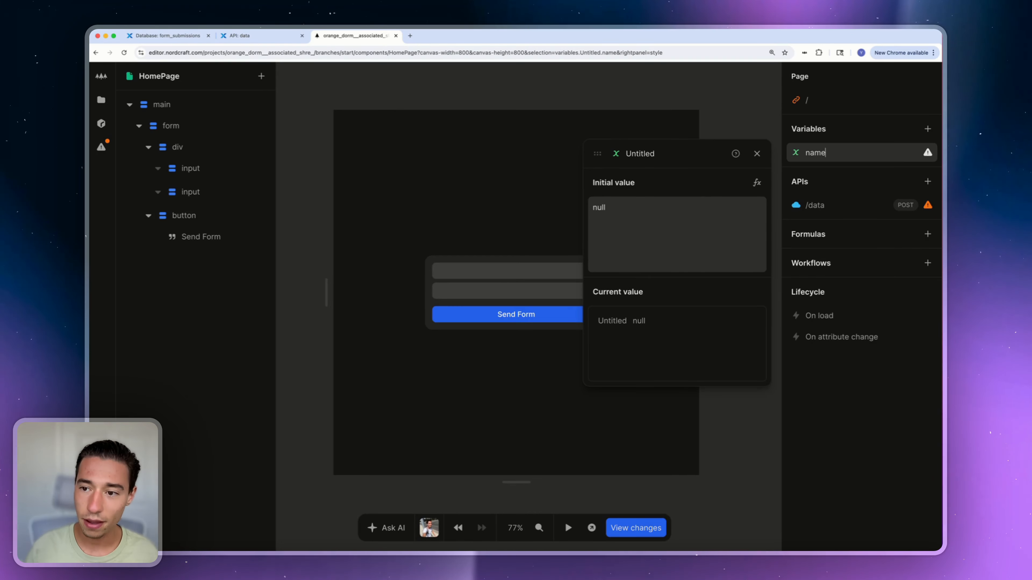
pyautogui.write('name')
pyautogui.press('Return')
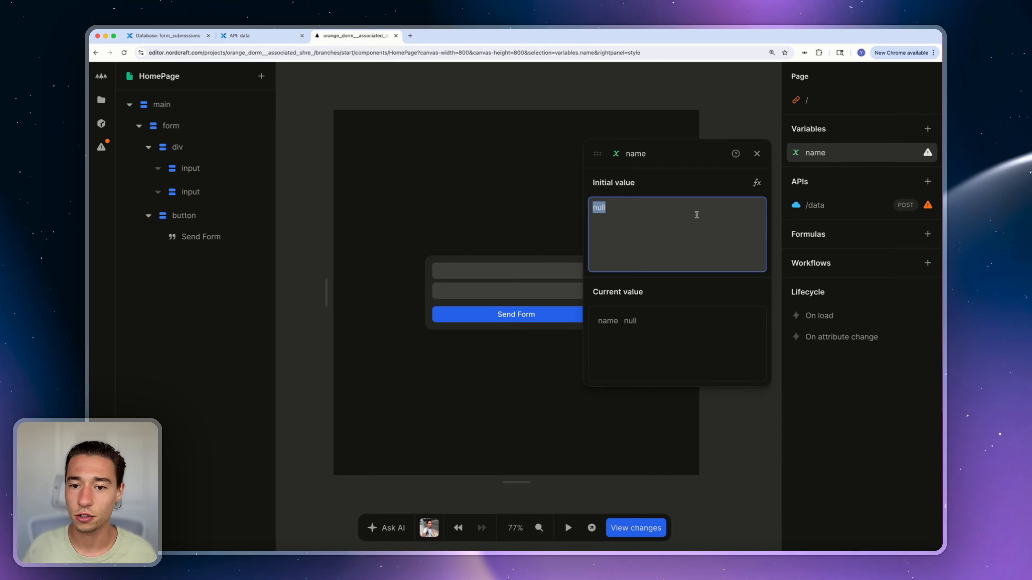
pyautogui.press('BackSpace')
pyautogui.click(757, 154)
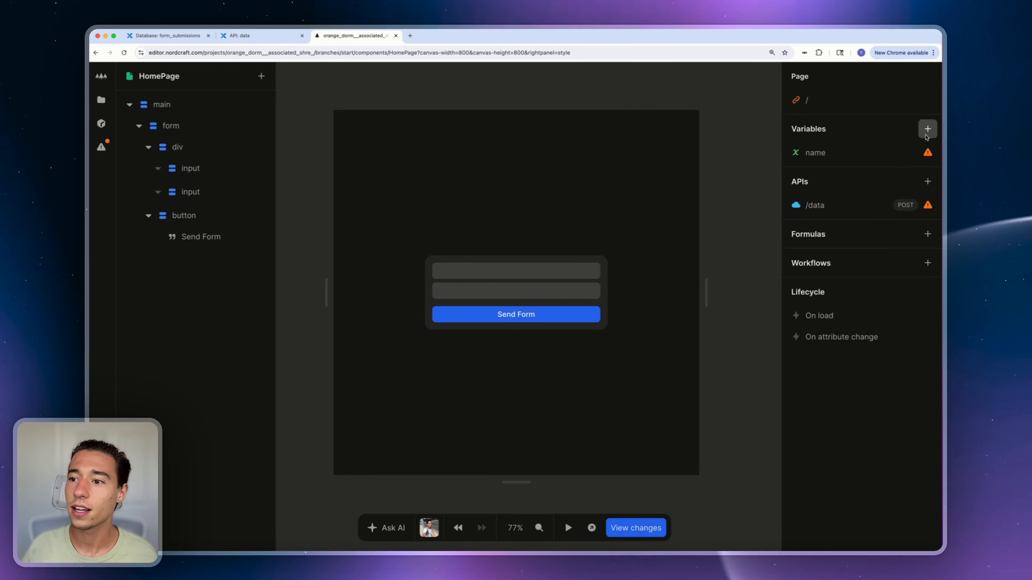
# Create a page variable named email and clear its null initial value
pyautogui.click(927, 135)
pyautogui.write('email')
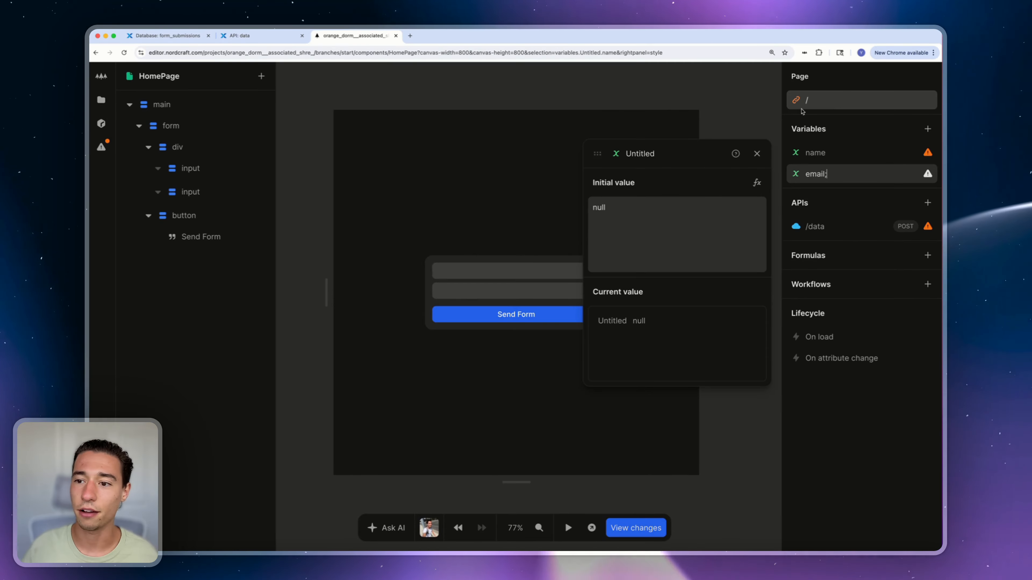
pyautogui.press('Return')
pyautogui.press('Escape')
pyautogui.click(835, 182)
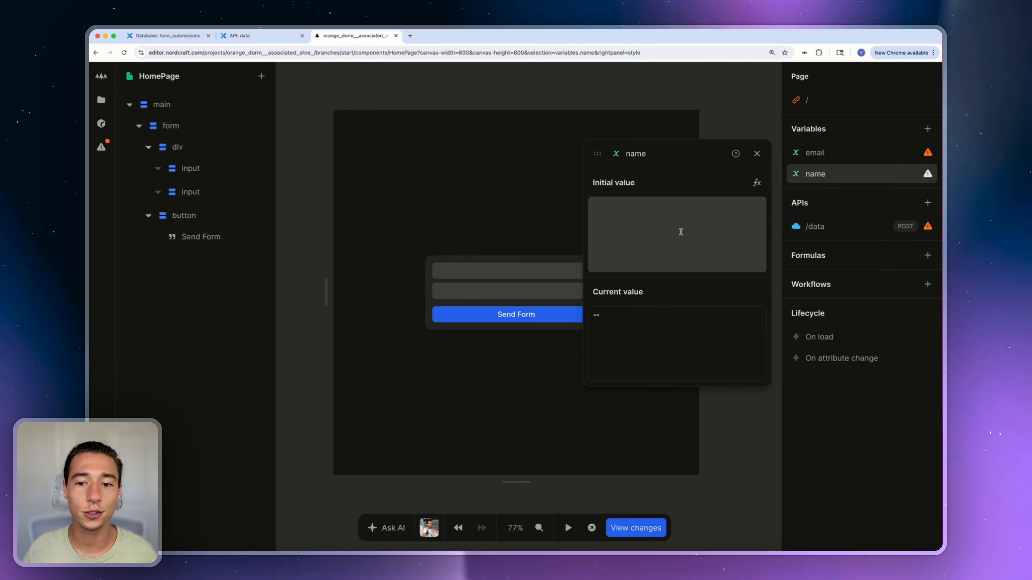
pyautogui.click(803, 155)
pyautogui.click(682, 235)
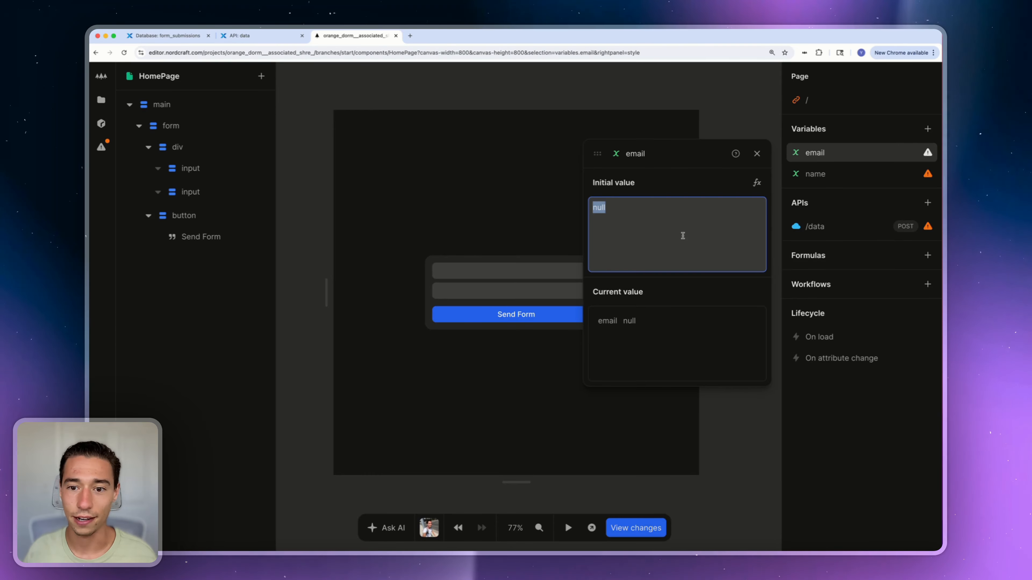
pyautogui.press('BackSpace')
pyautogui.click(756, 153)
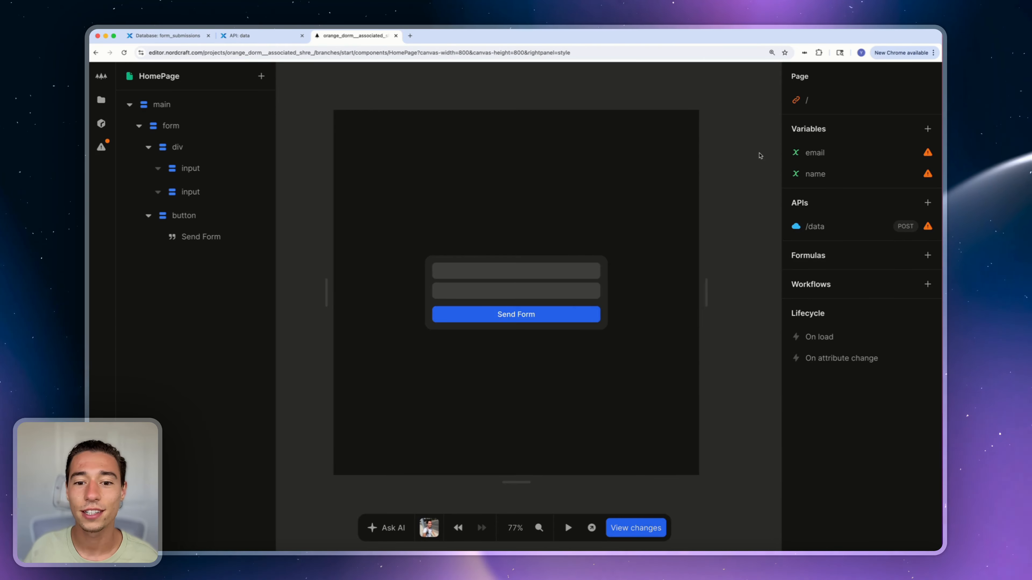
# Bind the first form input to the name variable
pyautogui.click(530, 268)
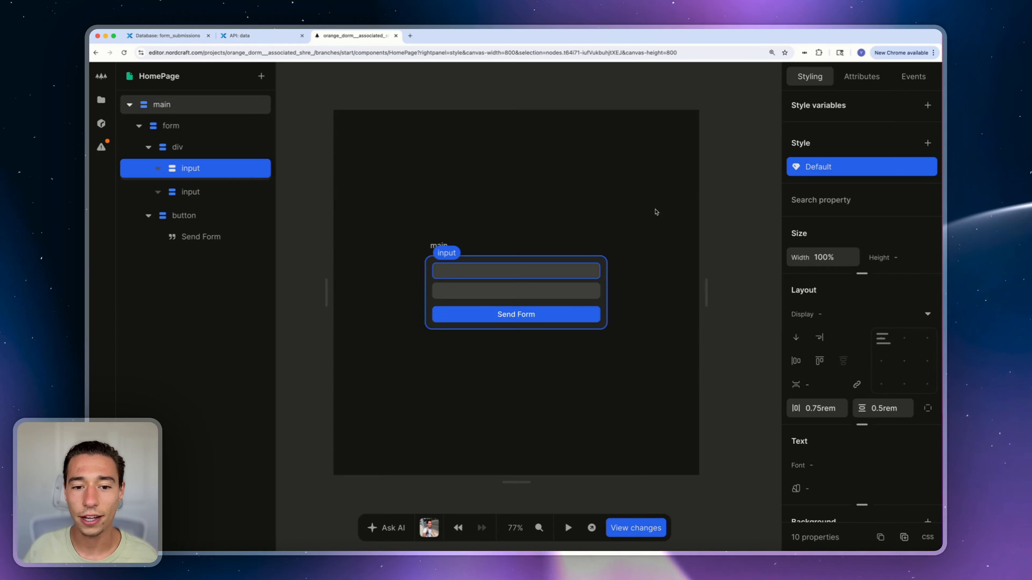
pyautogui.click(863, 78)
pyautogui.click(825, 163)
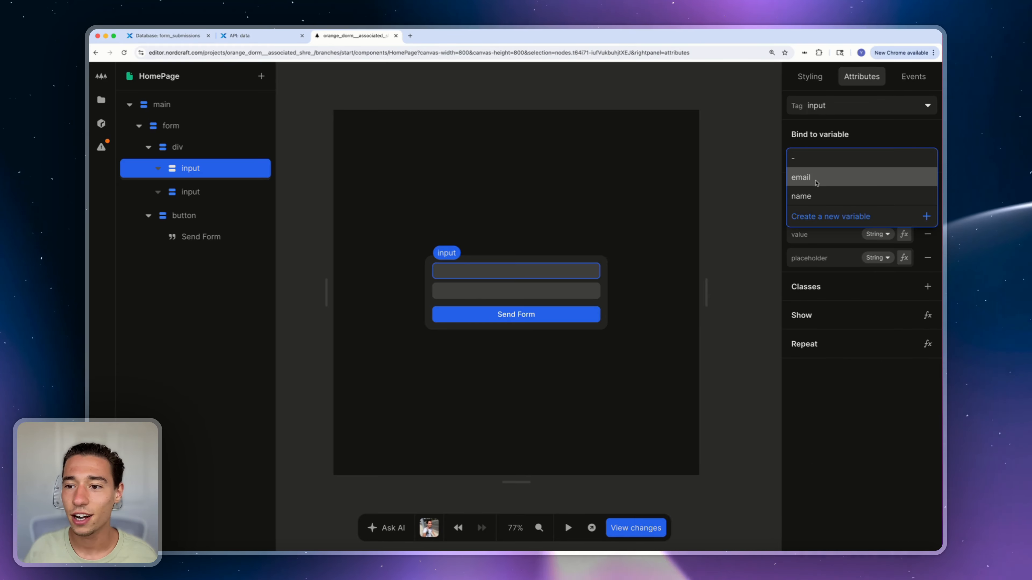
pyautogui.click(812, 194)
# Bind the second form input to the email variable and start the page preview
pyautogui.click(528, 290)
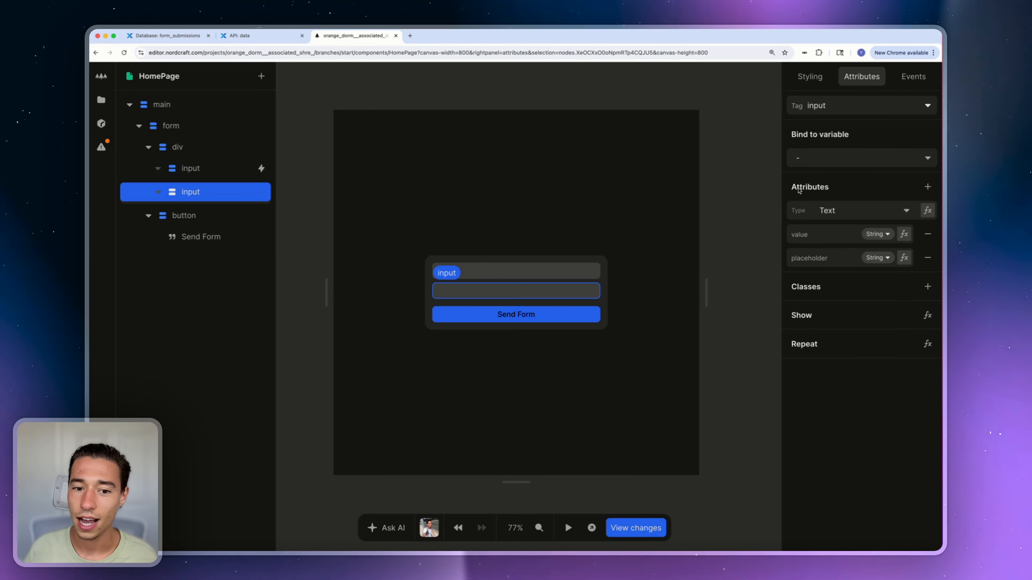
pyautogui.click(840, 163)
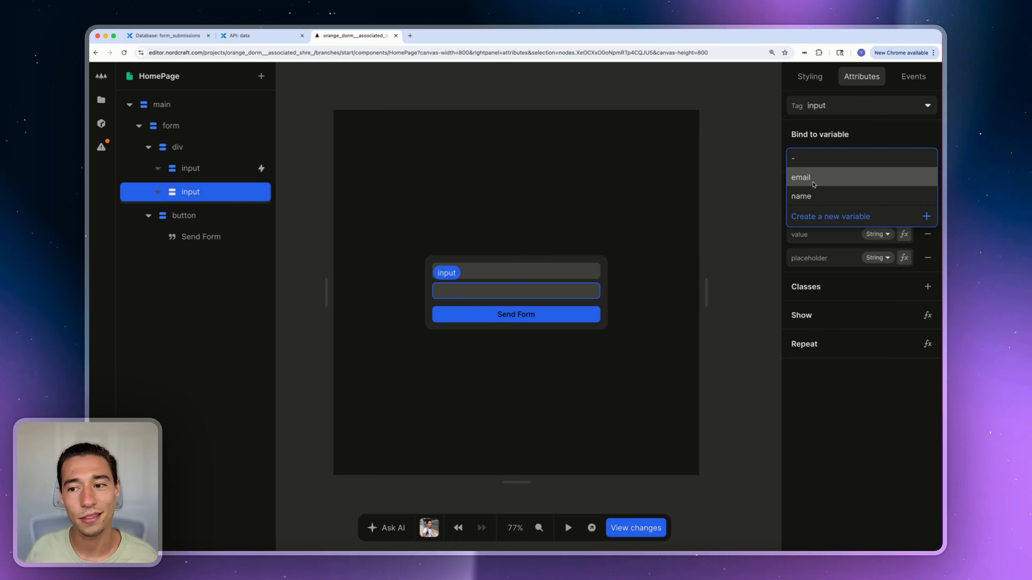
pyautogui.click(813, 179)
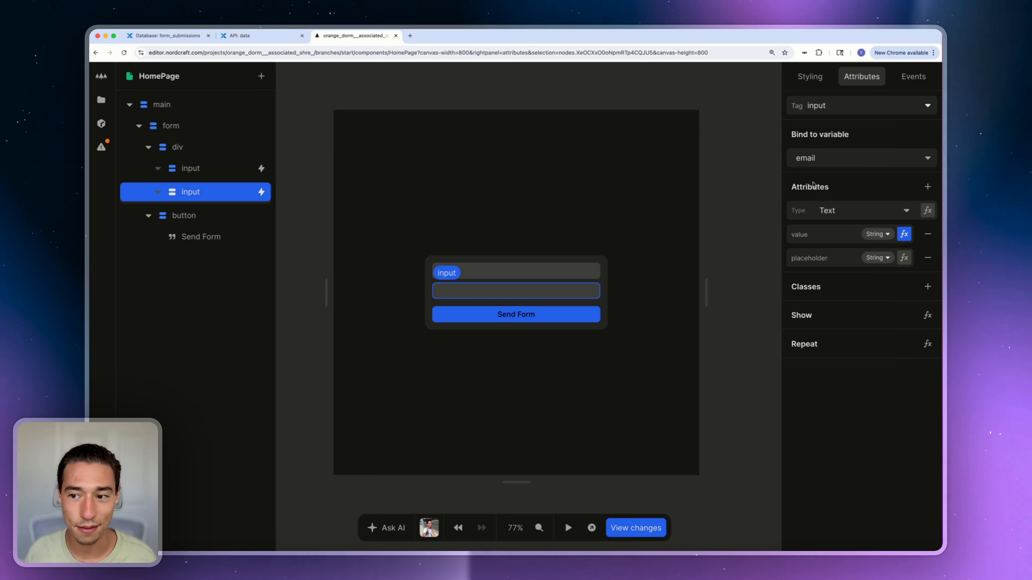
pyautogui.click(737, 217)
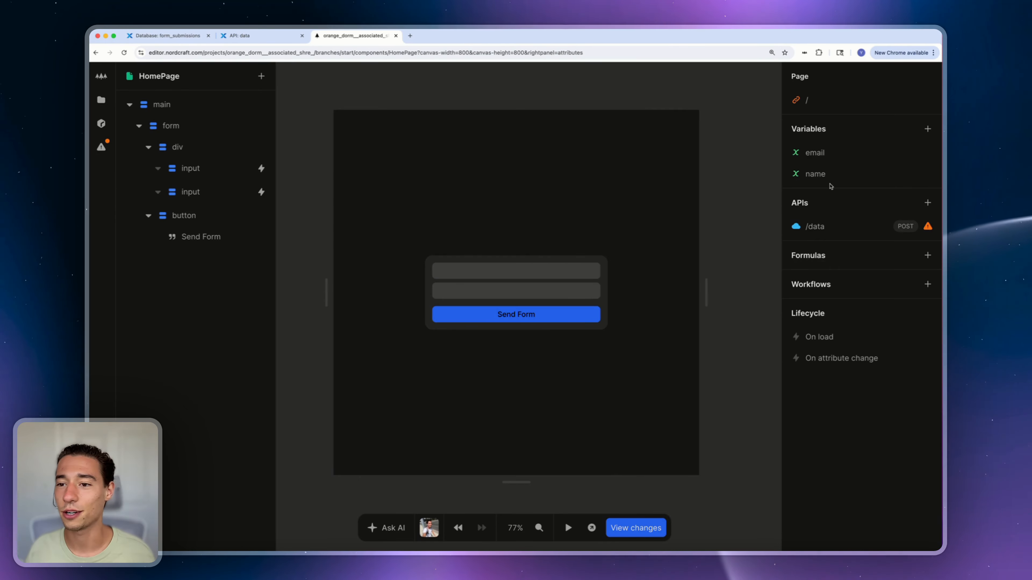
pyautogui.click(569, 528)
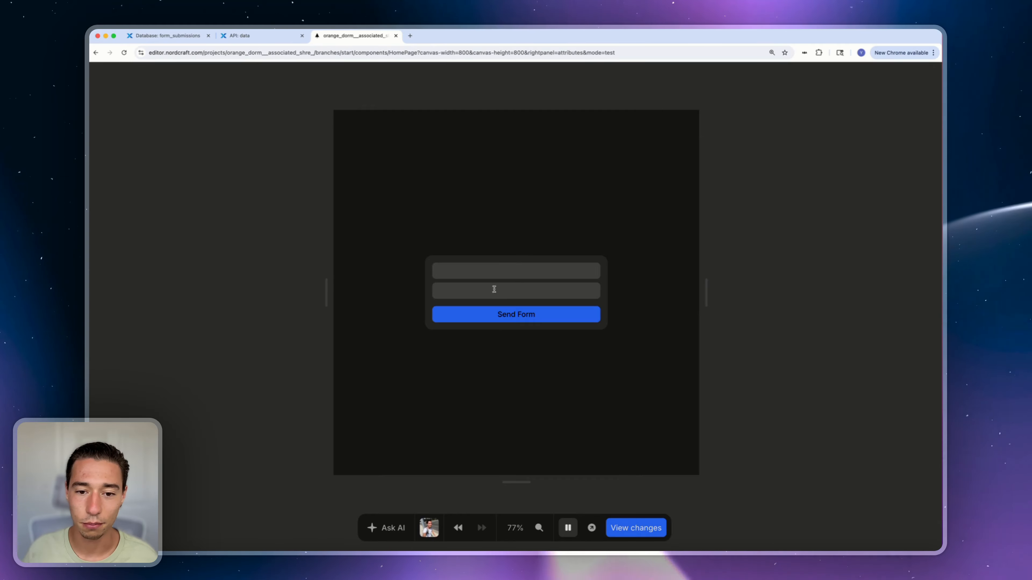
# Enter a sample e-mail address into the previewed form, then return to design mode
pyautogui.click(488, 268)
pyautogui.write('ncpc')
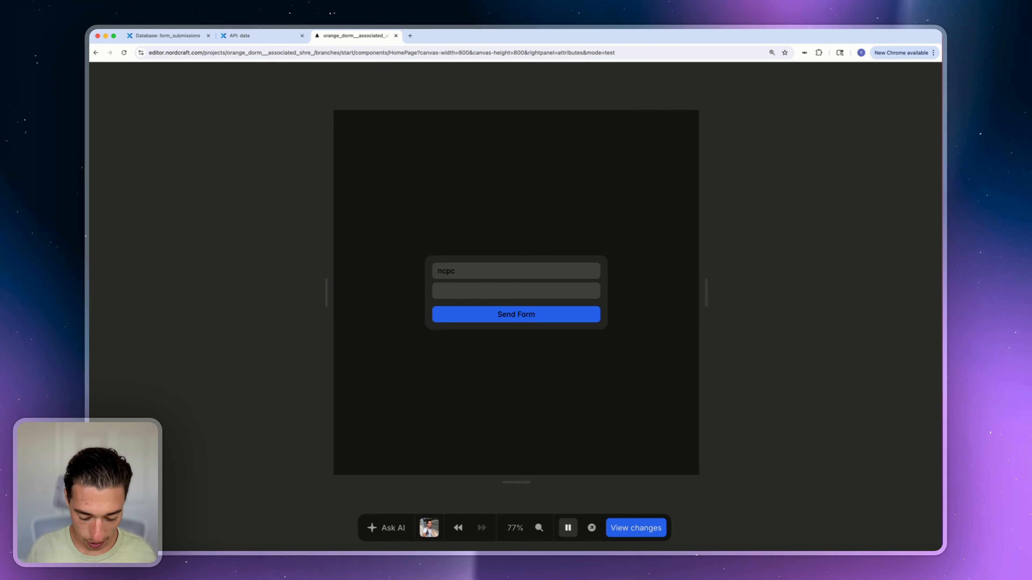
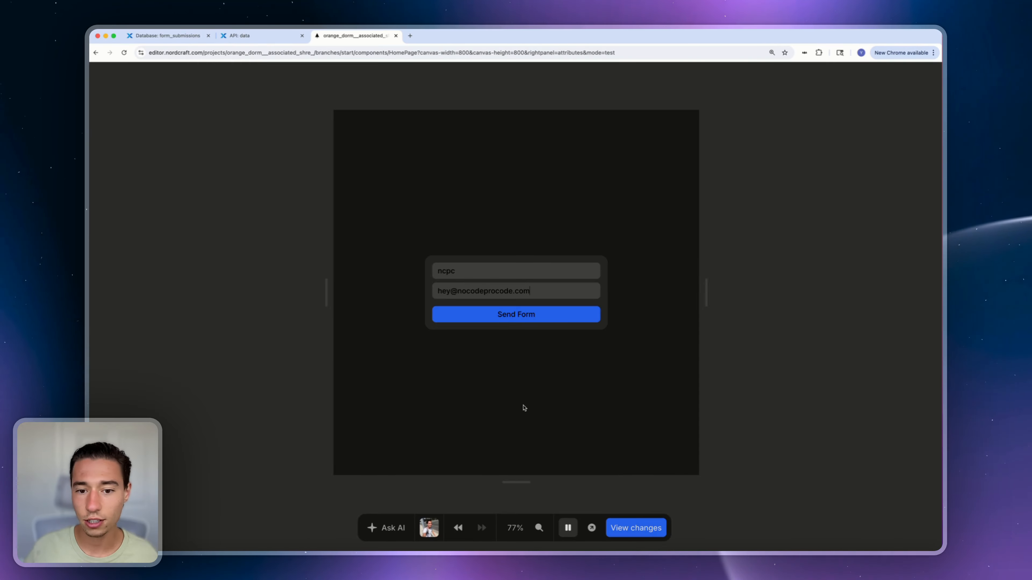
pyautogui.click(567, 527)
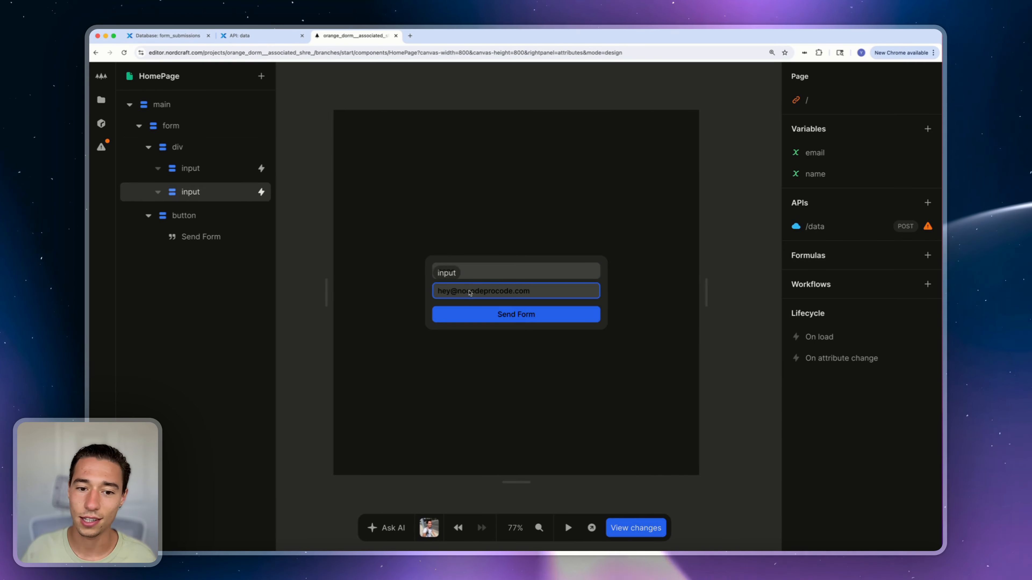
# Set the first input's text colour to white
pyautogui.click(473, 275)
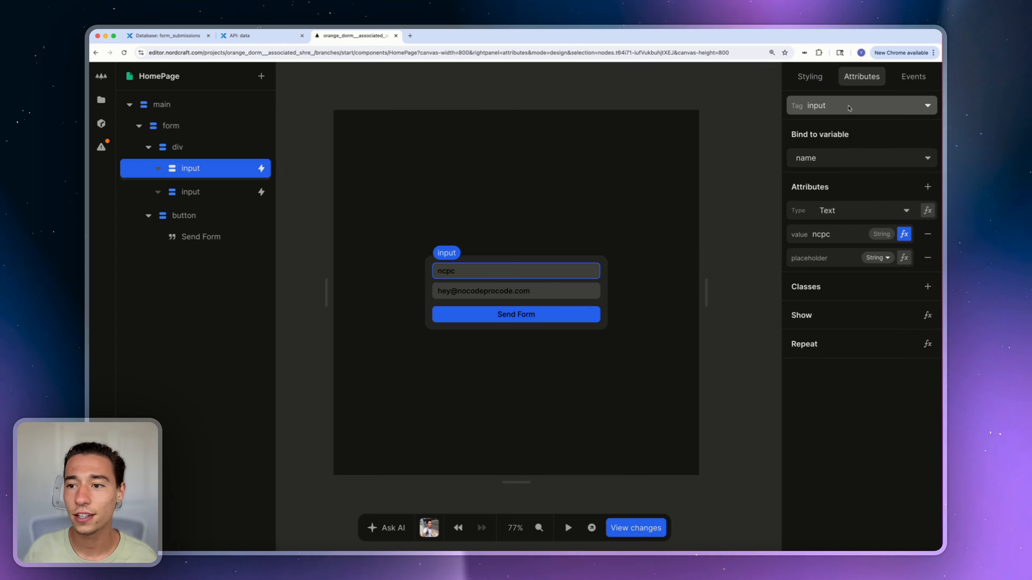
pyautogui.click(817, 81)
pyautogui.scroll(-5, 857, 243)
pyautogui.scroll(2, 837, 260)
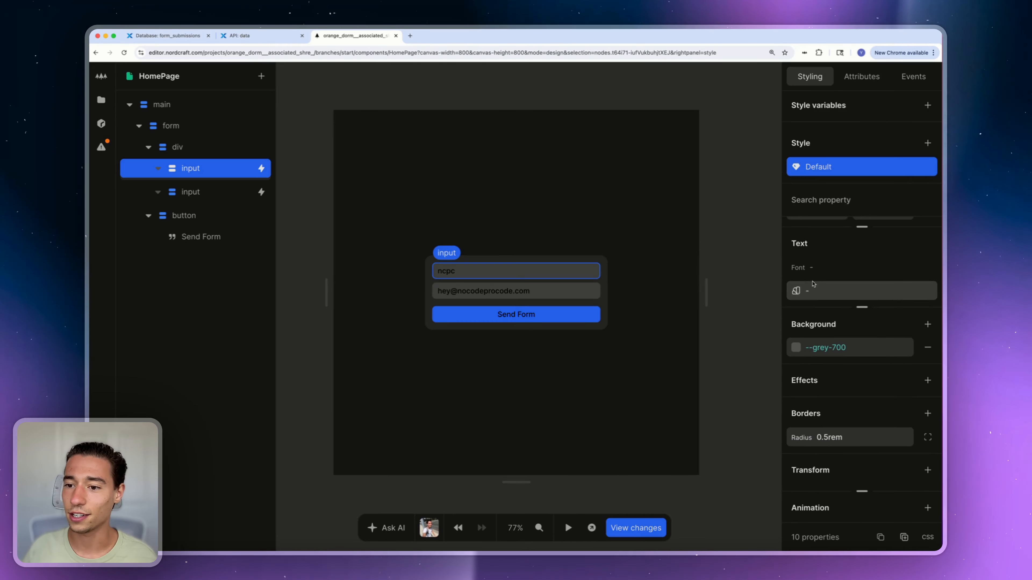
pyautogui.click(814, 286)
pyautogui.write('white')
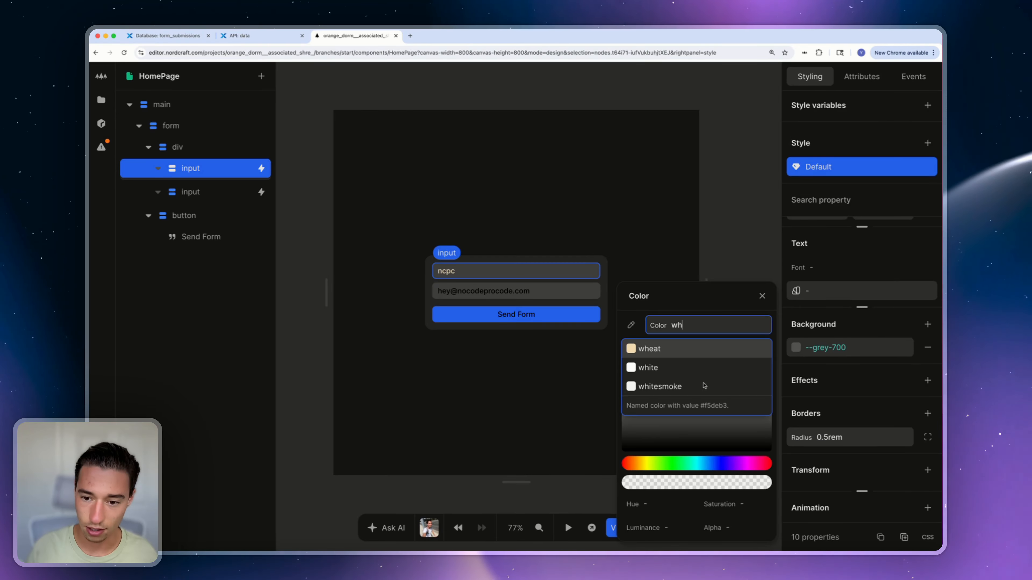
pyautogui.press('Return')
# Set the email input's text colour to white
pyautogui.click(551, 290)
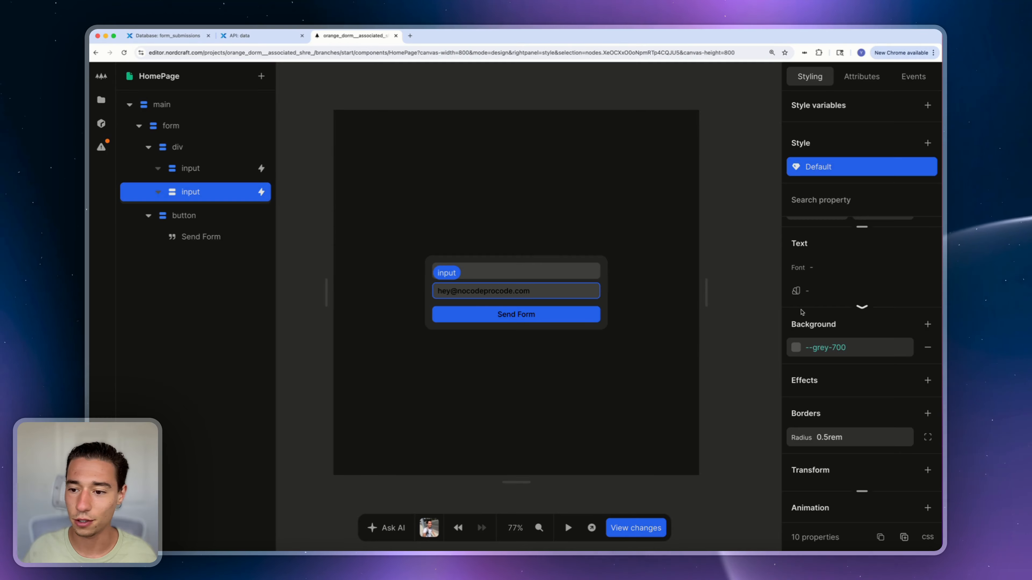
pyautogui.click(813, 292)
pyautogui.write('white')
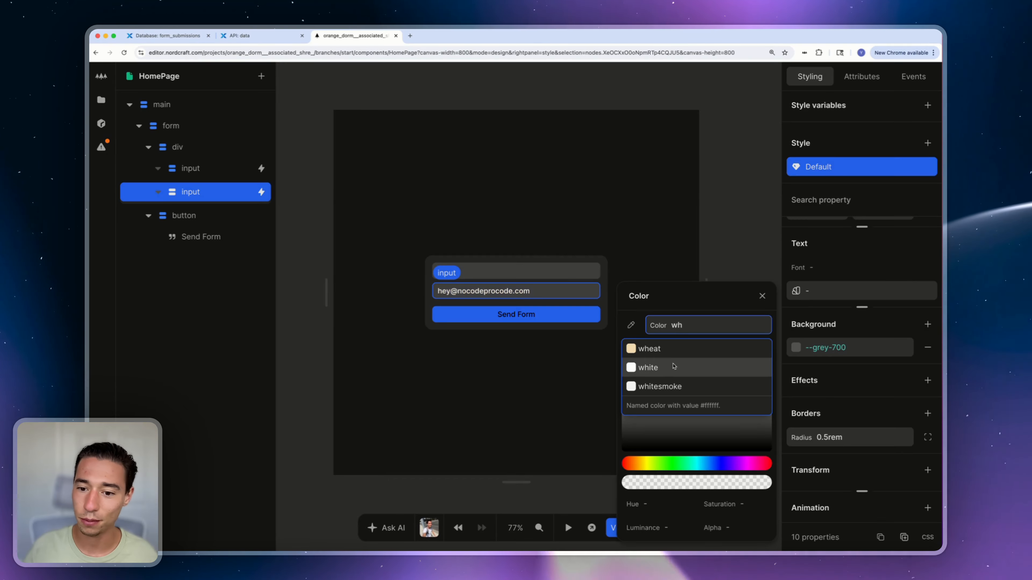
pyautogui.press('Return')
pyautogui.click(762, 296)
# Make the Send Form button's text white
pyautogui.click(548, 315)
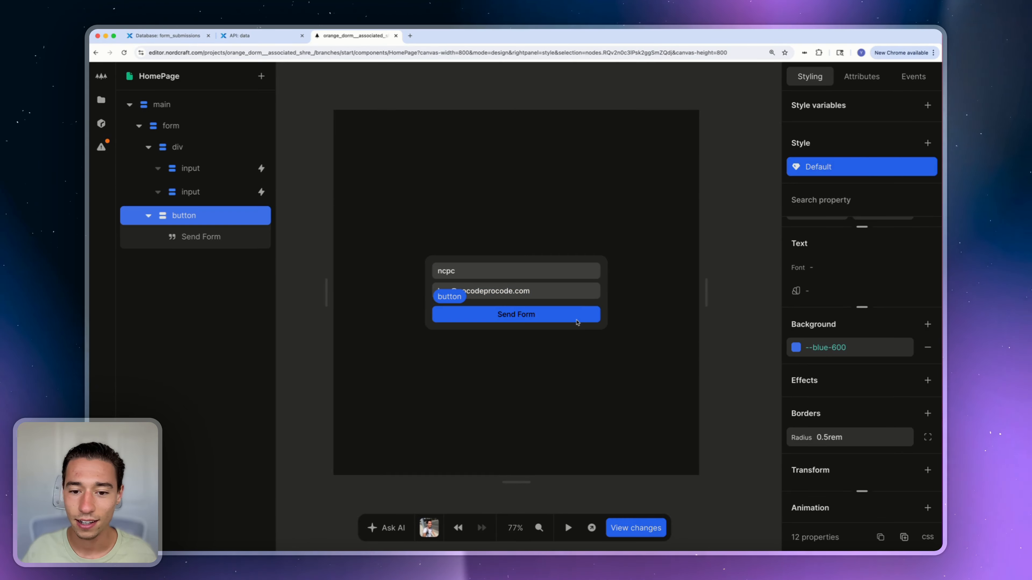
pyautogui.click(835, 292)
pyautogui.write('wh')
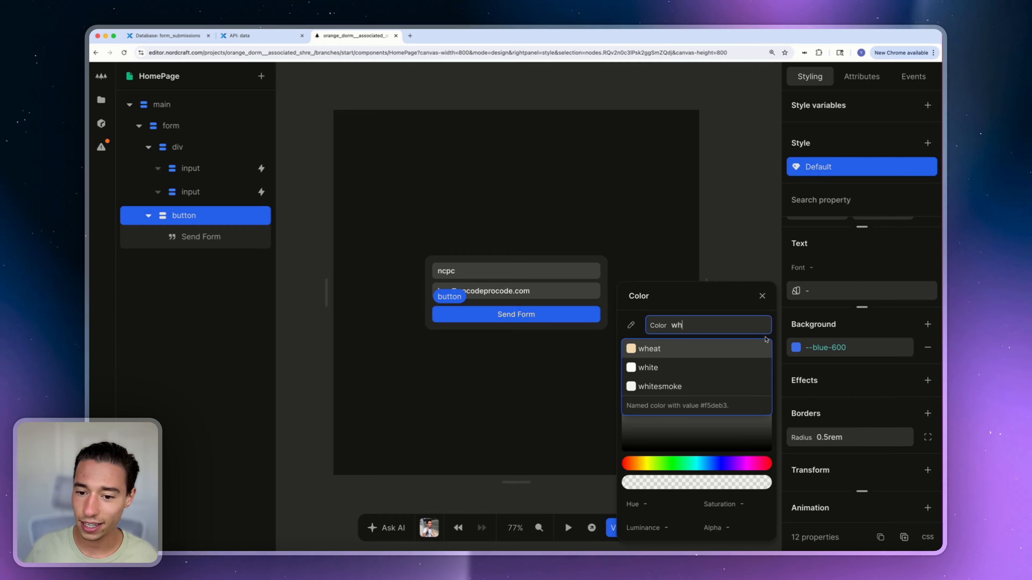
pyautogui.click(645, 372)
pyautogui.click(737, 275)
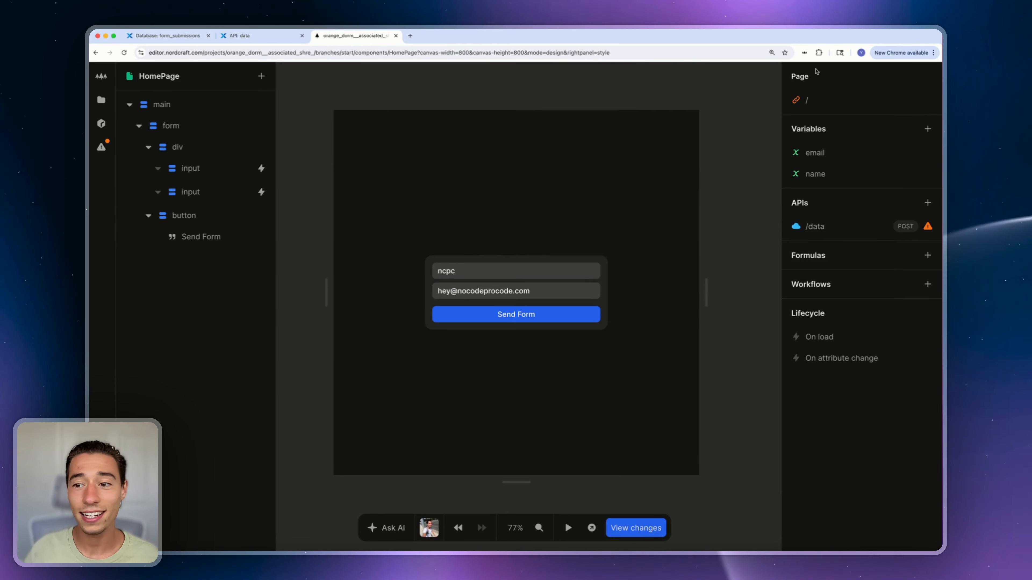
pyautogui.click(824, 155)
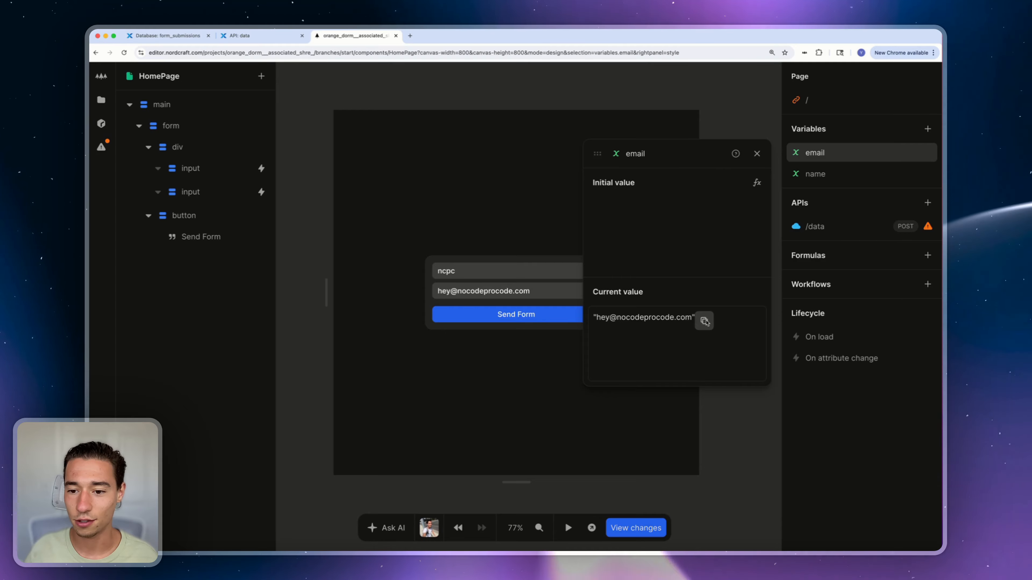
pyautogui.click(819, 174)
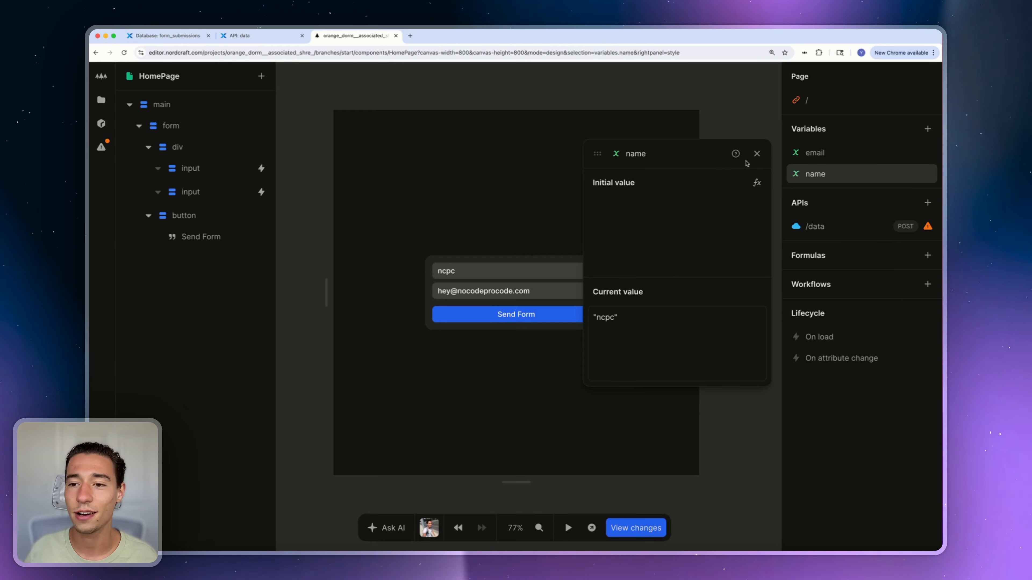
pyautogui.click(756, 154)
pyautogui.click(802, 229)
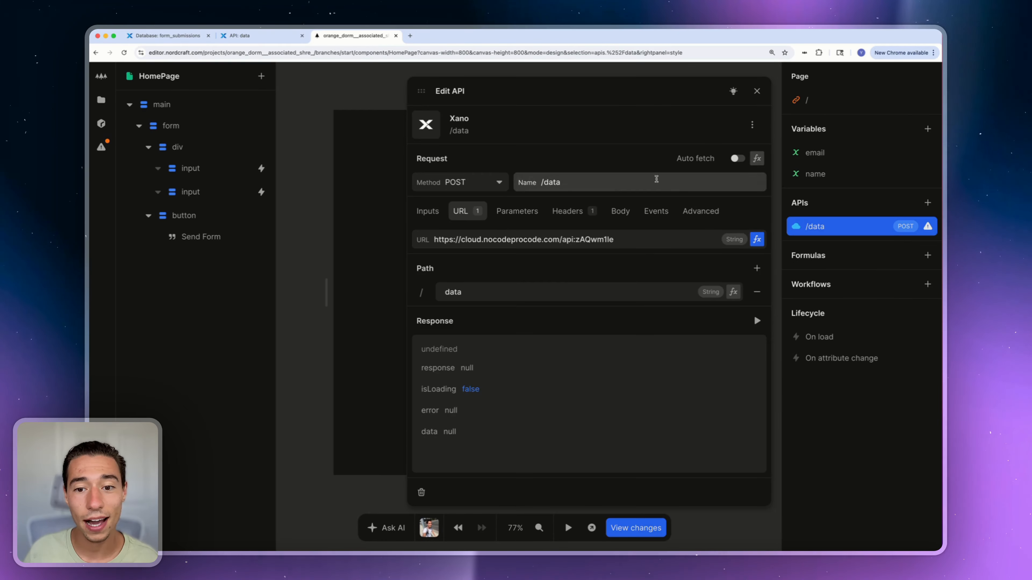
pyautogui.click(620, 212)
pyautogui.click(757, 263)
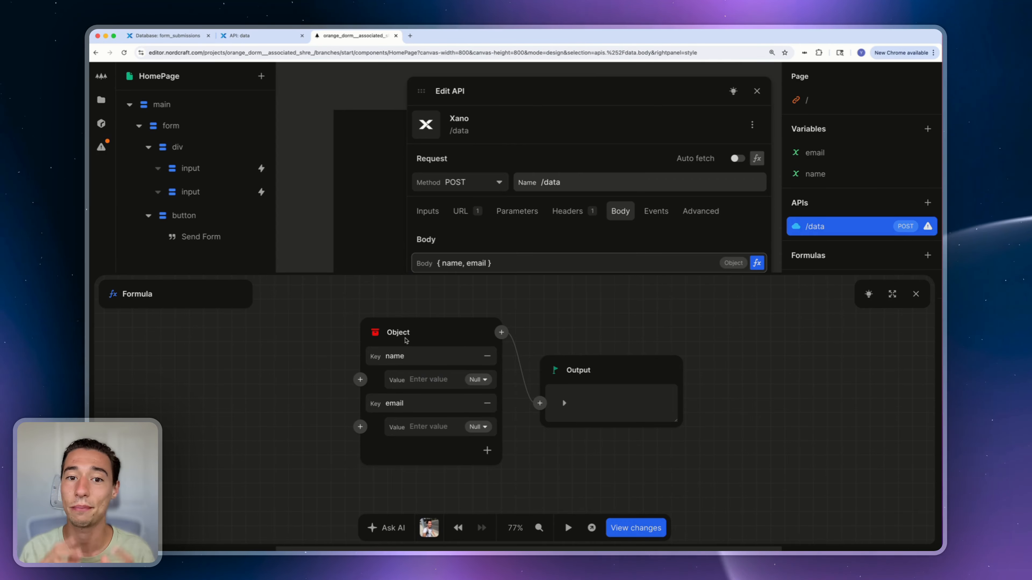
pyautogui.click(360, 380)
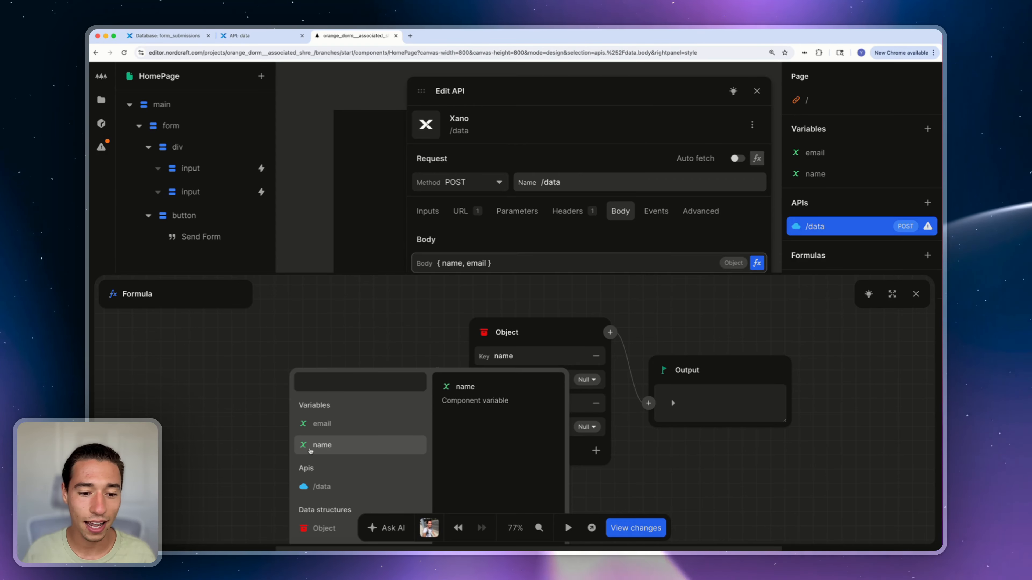
pyautogui.click(322, 445)
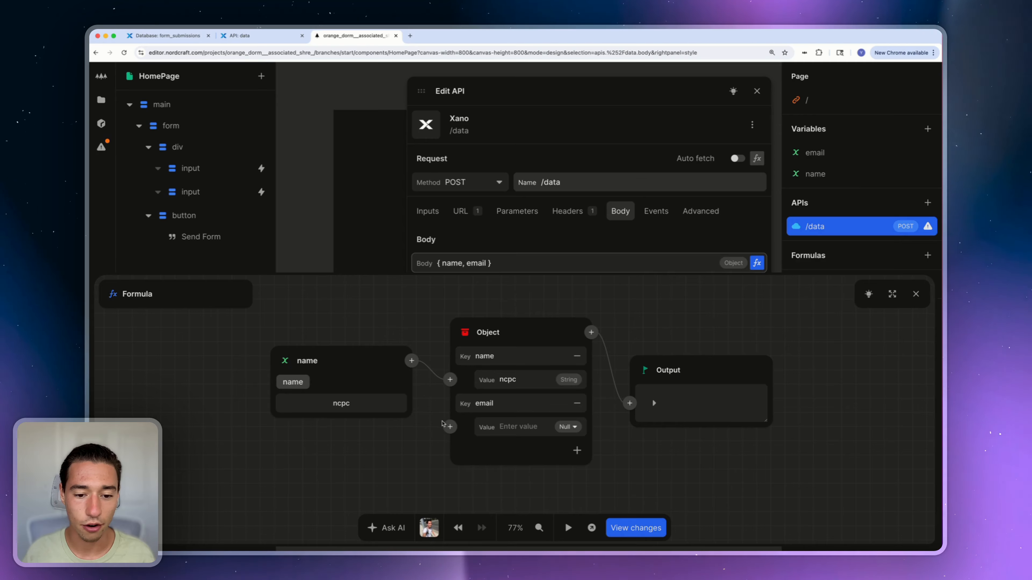
pyautogui.click(528, 427)
pyautogui.click(341, 479)
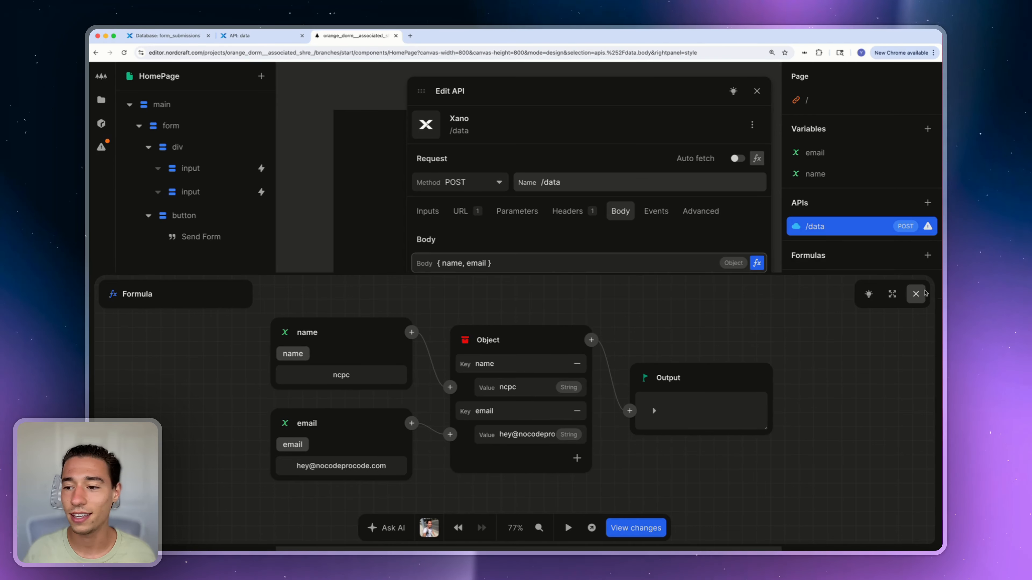
pyautogui.click(916, 294)
pyautogui.click(757, 293)
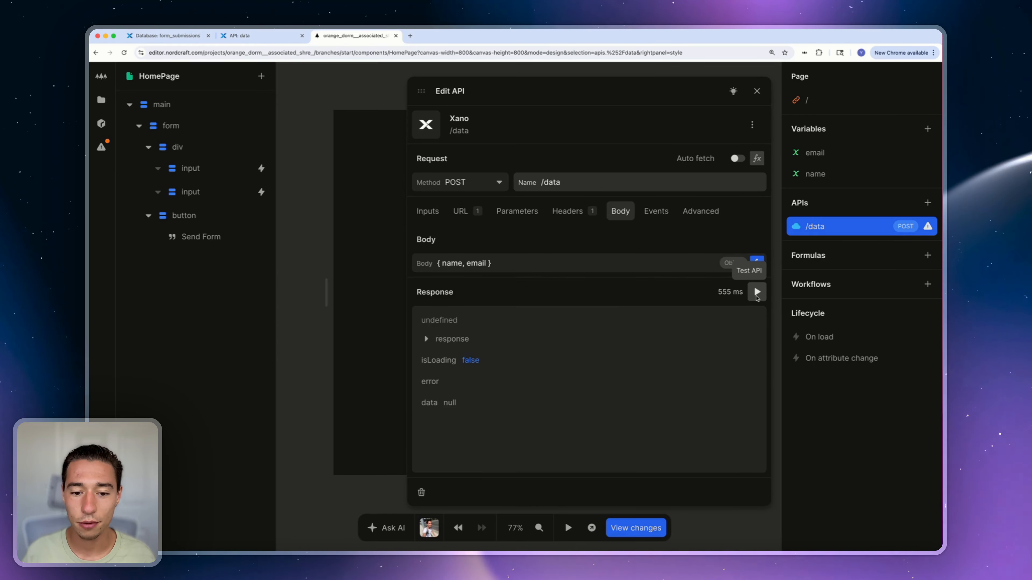
pyautogui.click(426, 339)
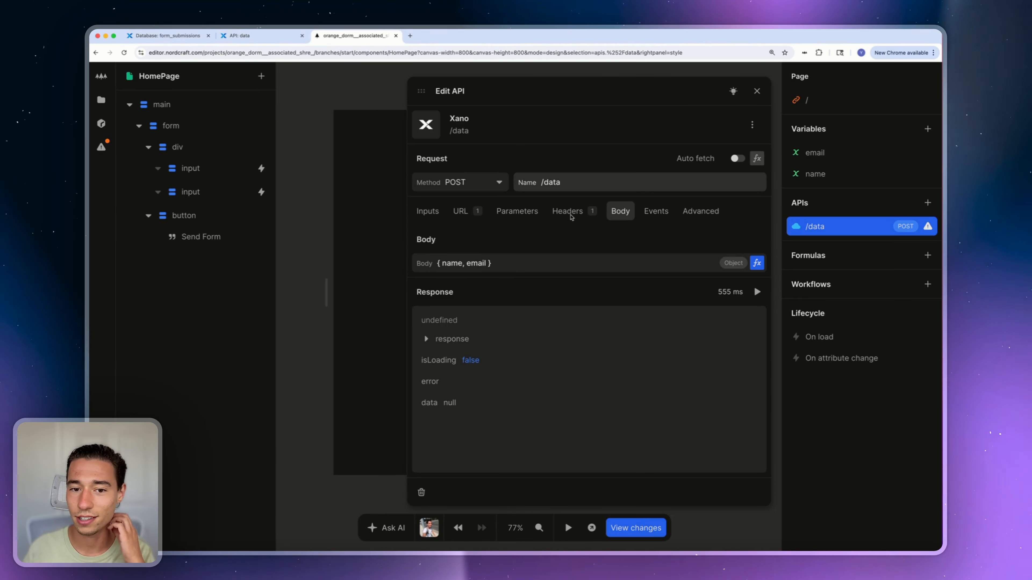
pyautogui.click(516, 210)
pyautogui.click(473, 212)
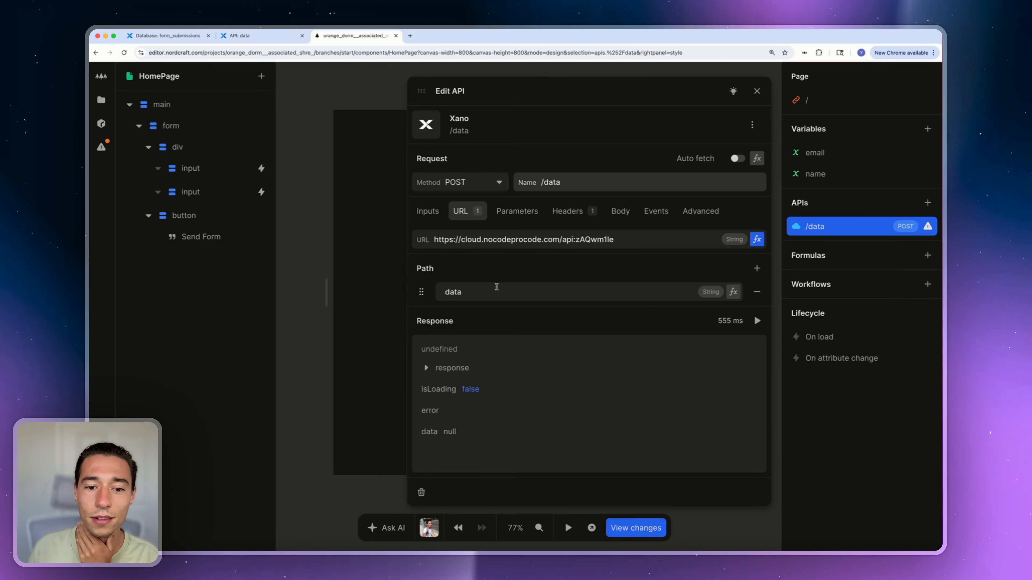
pyautogui.click(530, 295)
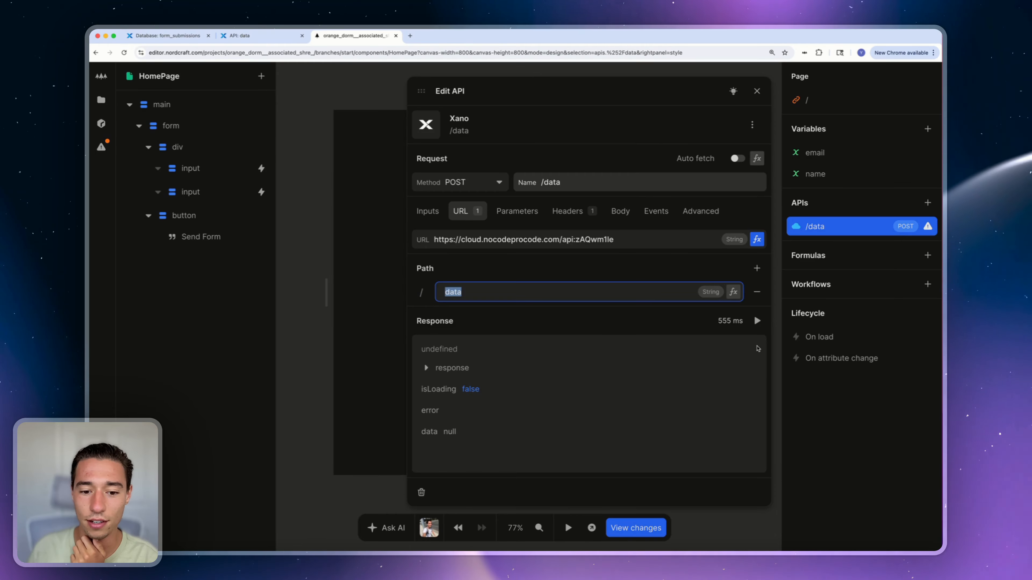
pyautogui.click(756, 325)
pyautogui.click(757, 327)
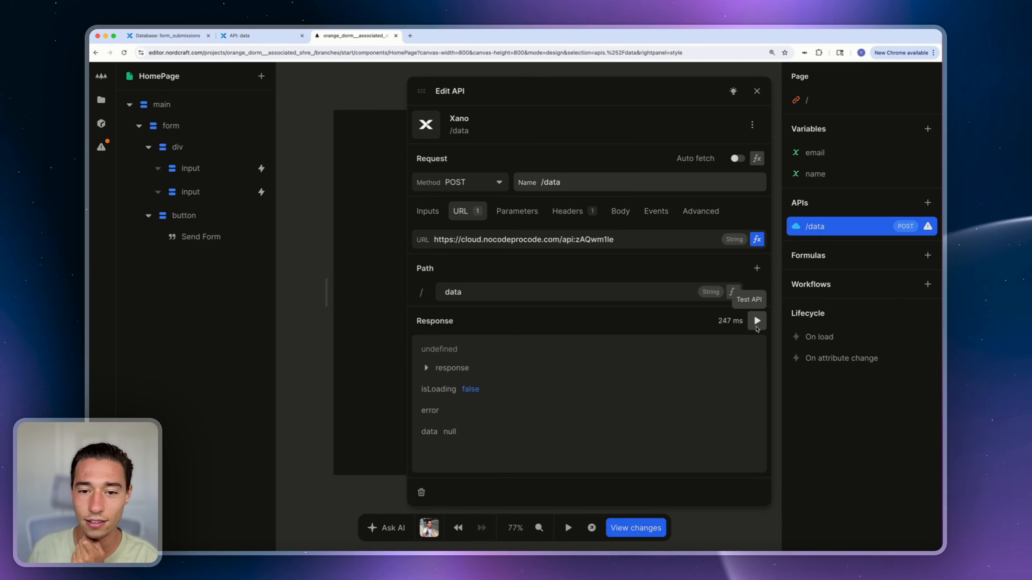
pyautogui.click(755, 94)
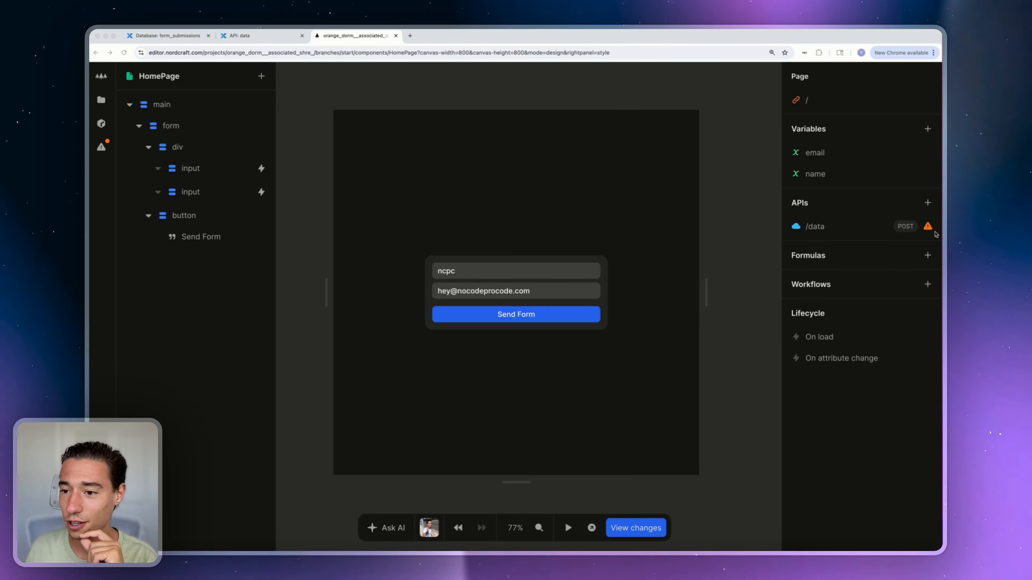
pyautogui.click(924, 228)
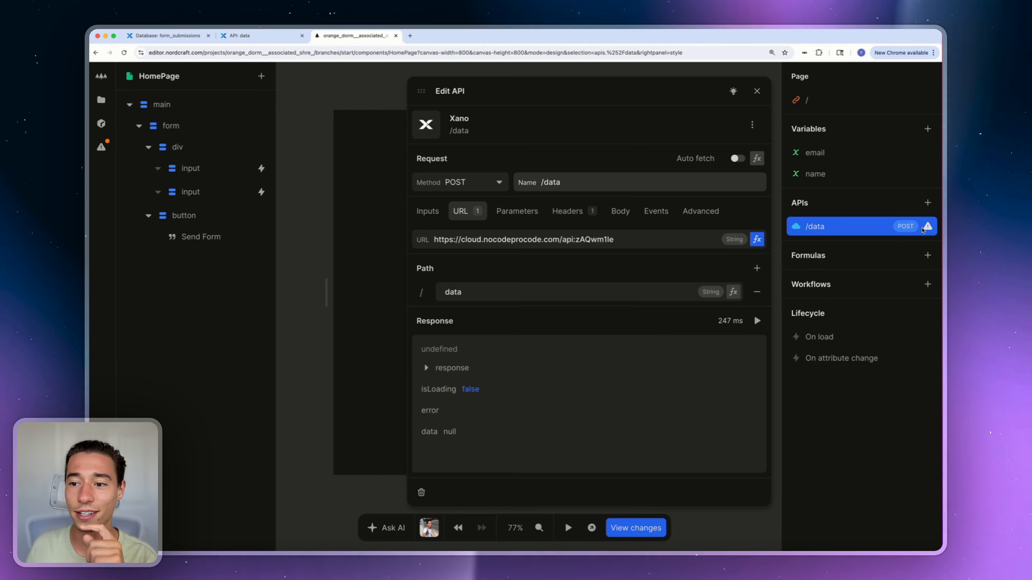
pyautogui.click(755, 90)
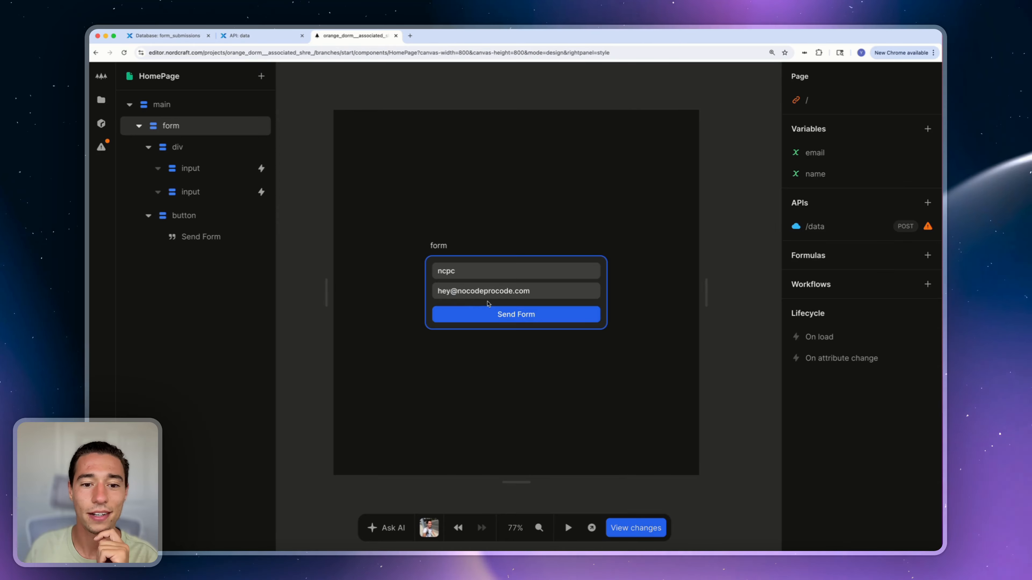
# Add a submit event to the form with Prevent Default followed by a Call: /data action
pyautogui.click(554, 260)
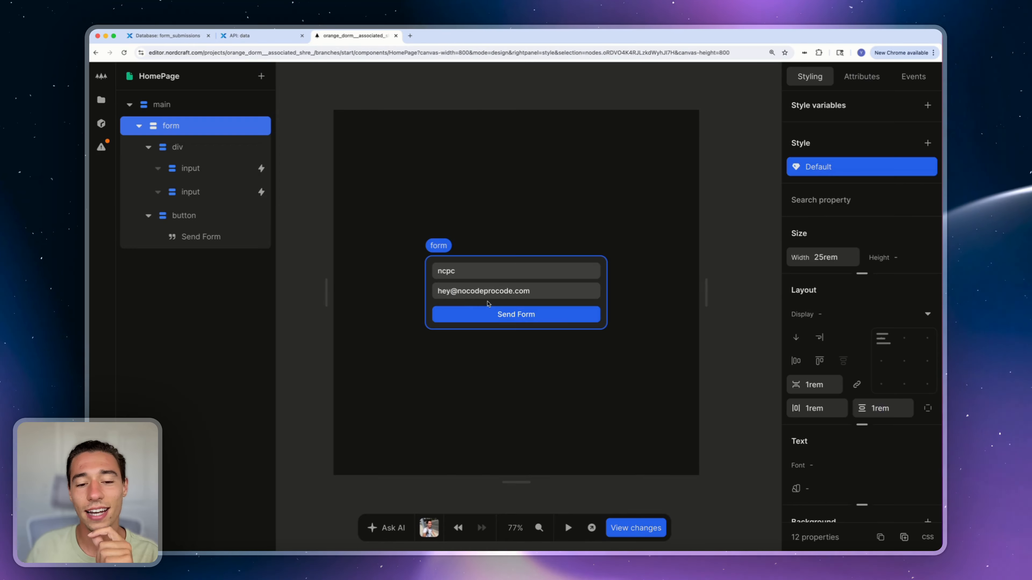
pyautogui.click(902, 80)
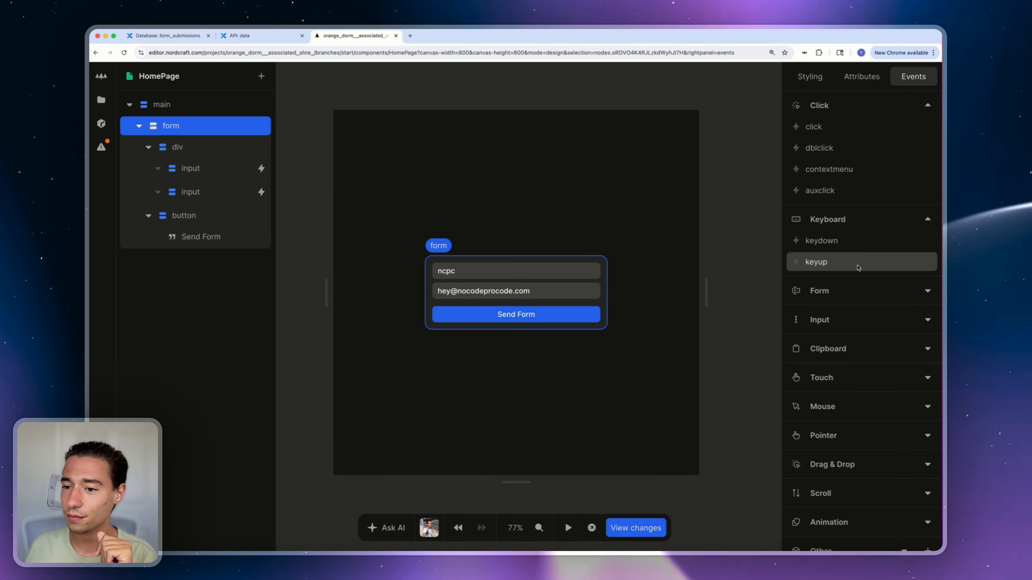
pyautogui.click(836, 291)
pyautogui.click(825, 313)
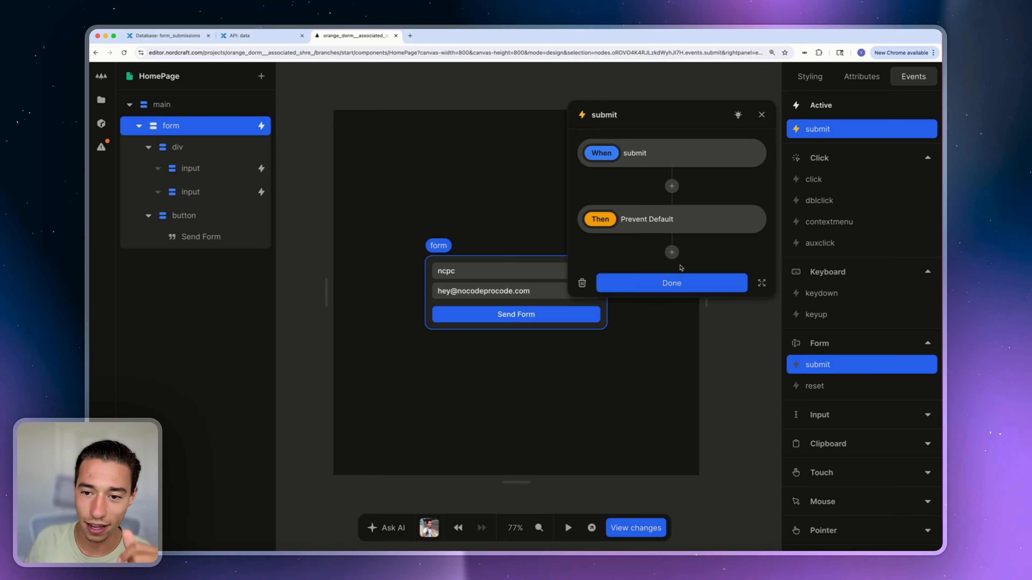
pyautogui.click(671, 252)
pyautogui.click(640, 365)
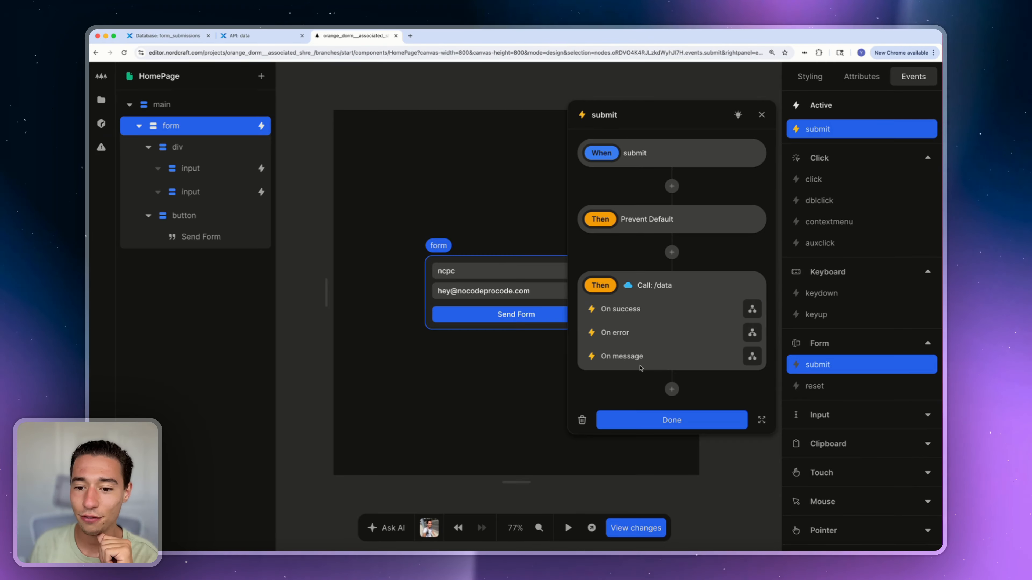
pyautogui.click(679, 418)
# Open the browser developer tools on the Network tab and clear the logged requests
pyautogui.rightClick(738, 349)
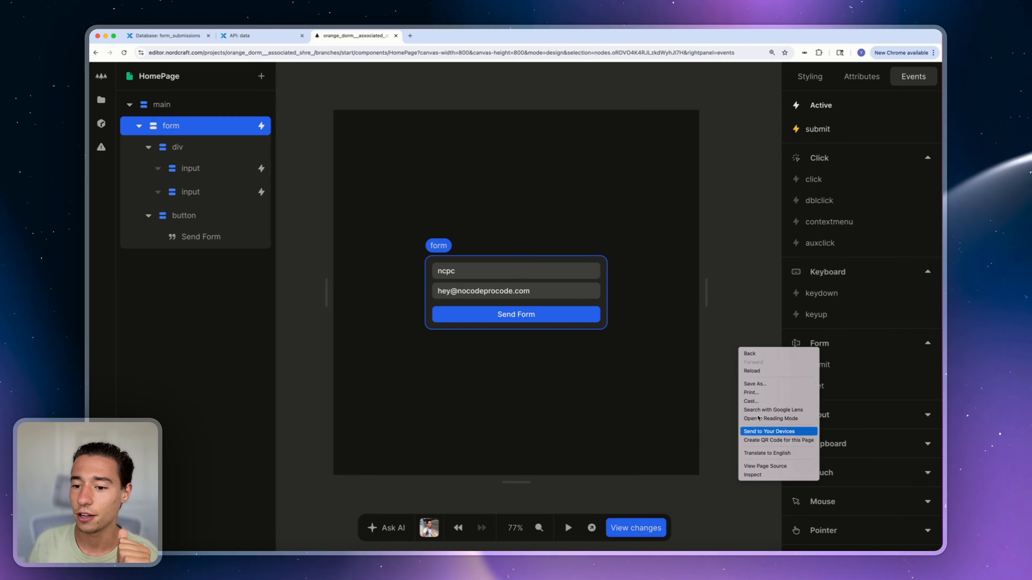
pyautogui.click(760, 475)
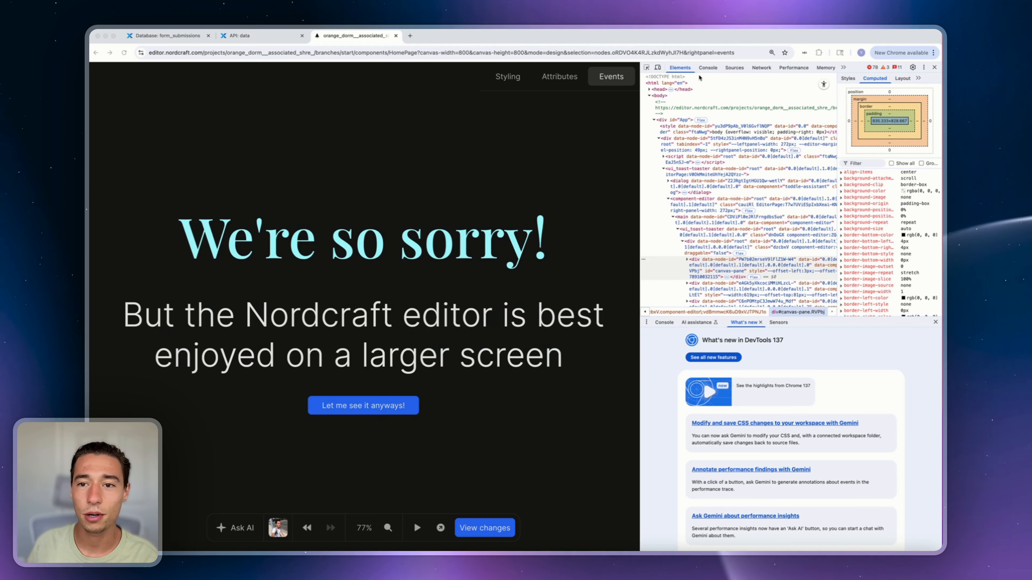
pyautogui.click(761, 68)
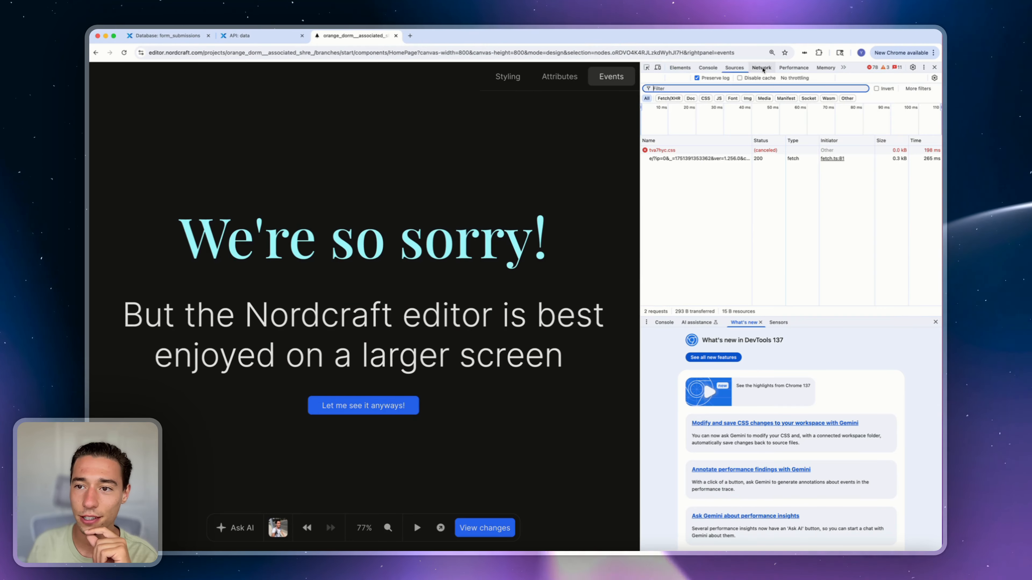
pyautogui.click(658, 79)
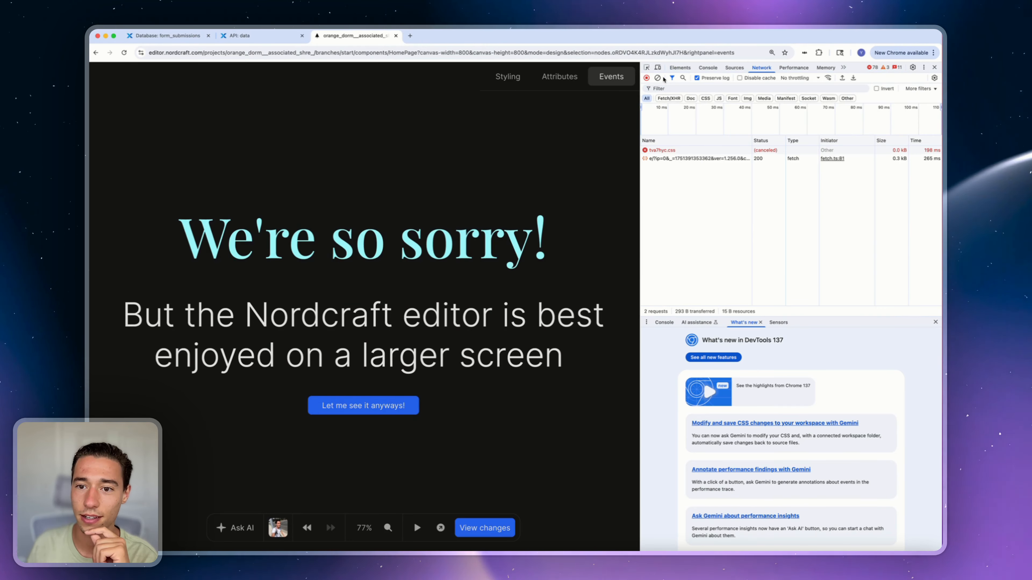
# Submit the previewed form and inspect the /data request failing with status 522, then close DevTools
pyautogui.click(382, 404)
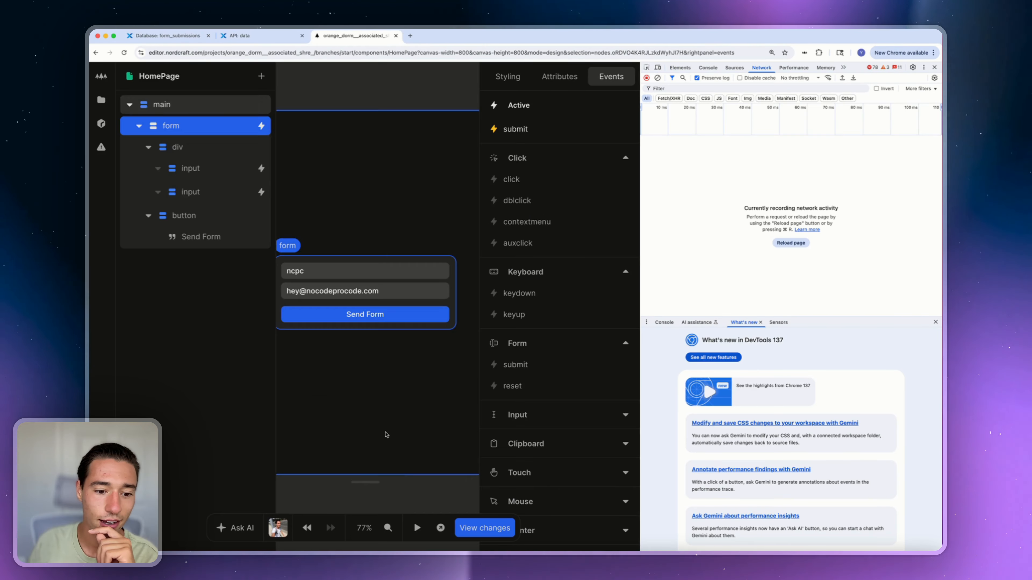
pyautogui.click(401, 316)
pyautogui.click(672, 150)
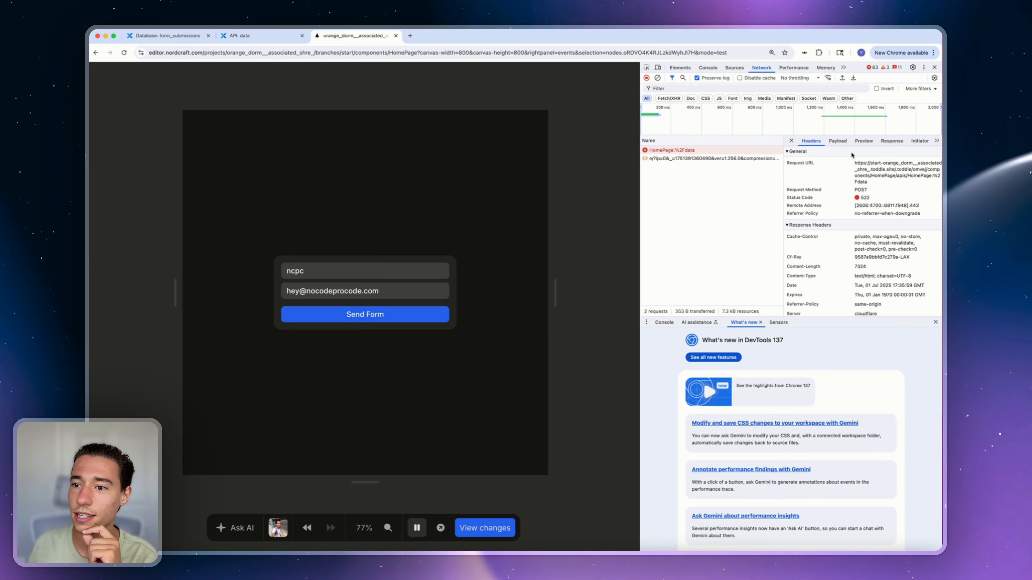
pyautogui.click(838, 141)
pyautogui.click(864, 141)
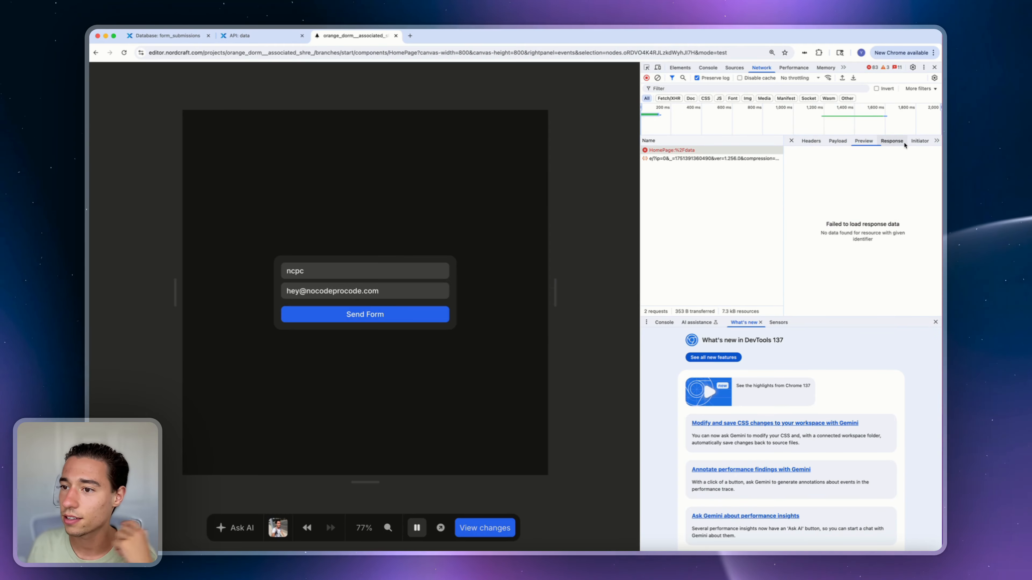
pyautogui.click(935, 67)
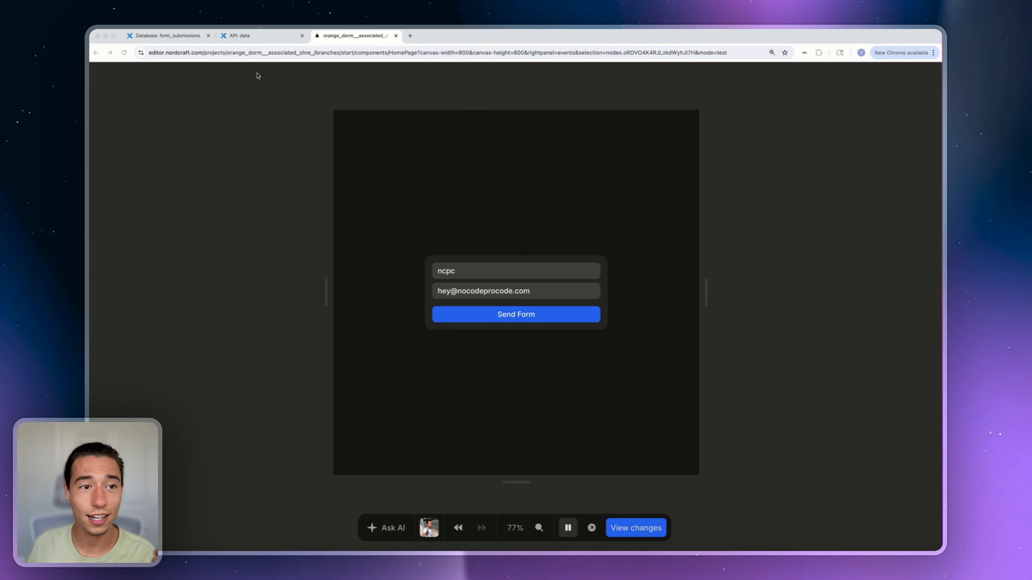
# In Xano, confirm the /data endpoint's request history is still empty, then check form_submissions
pyautogui.click(244, 36)
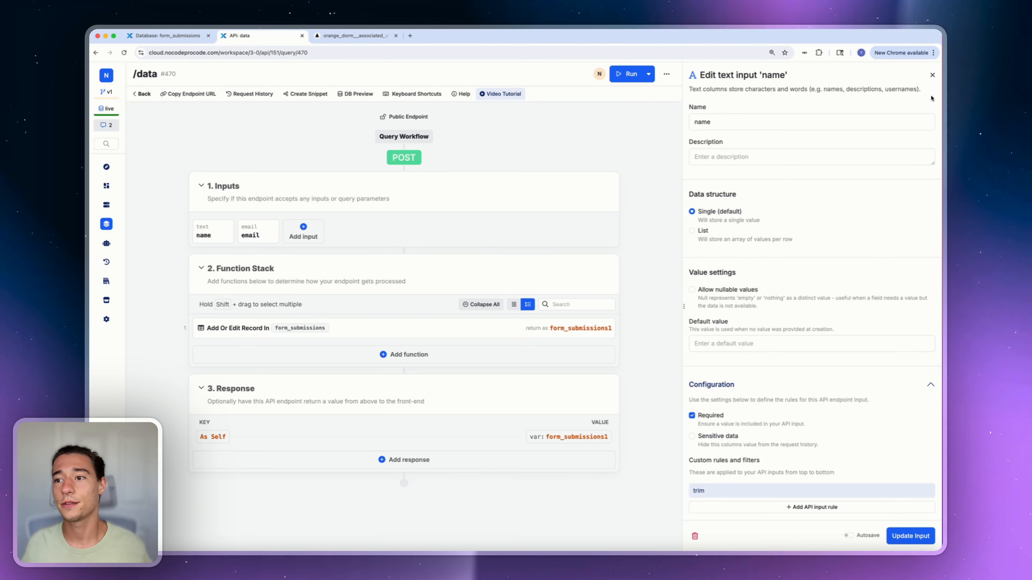
pyautogui.click(932, 75)
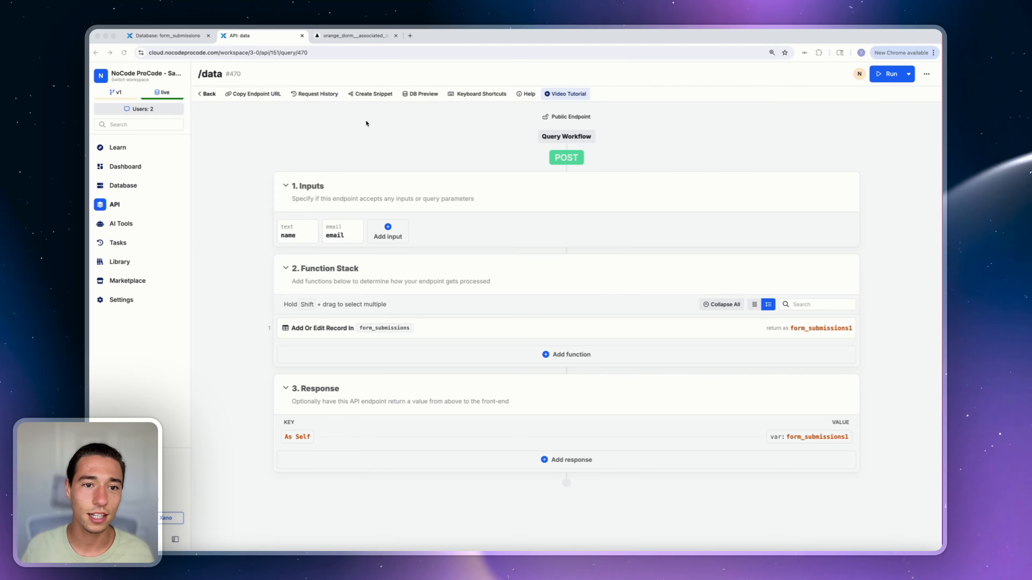
pyautogui.click(314, 93)
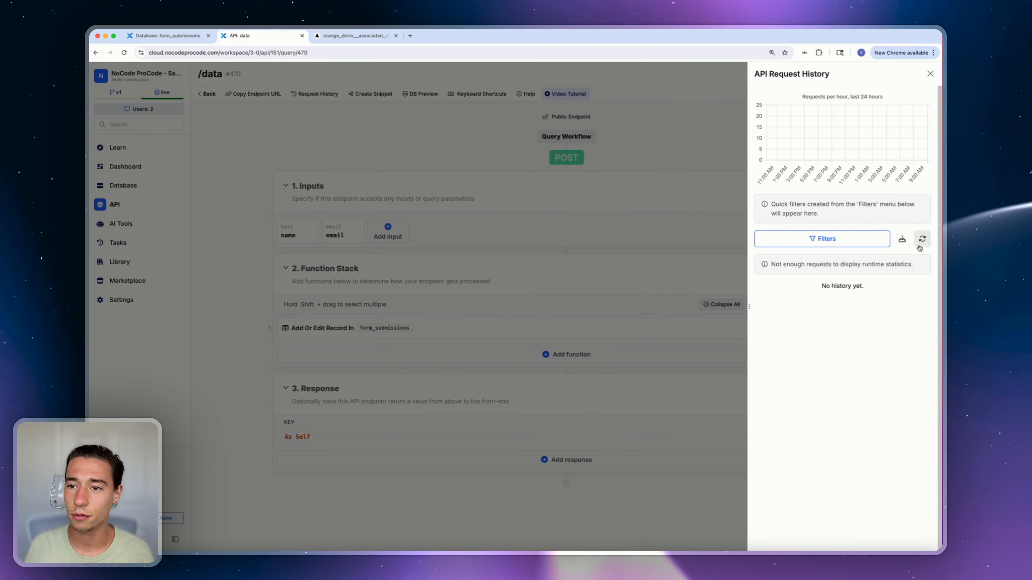
pyautogui.click(501, 118)
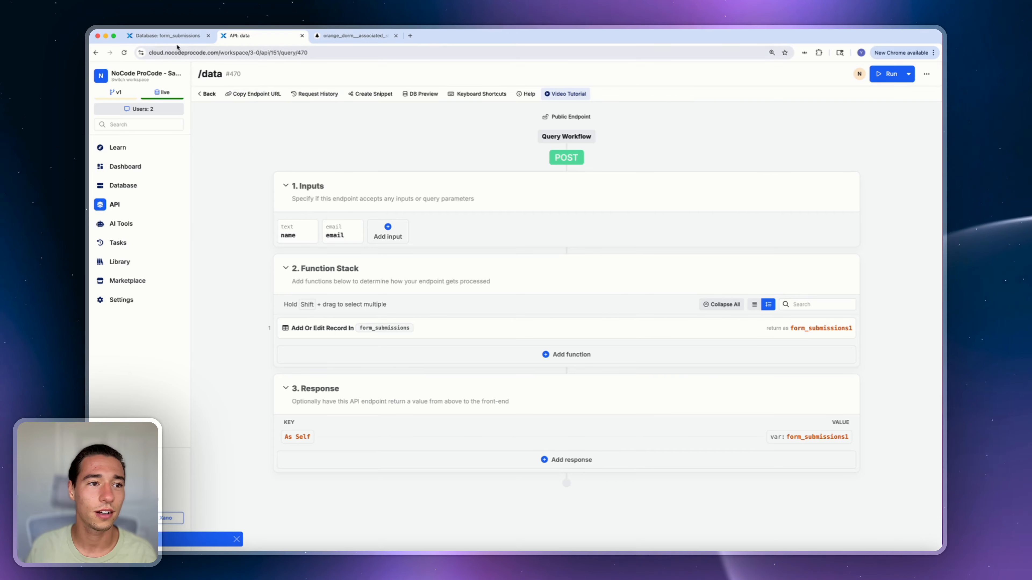
pyautogui.click(171, 36)
# Leave preview mode in Nordcraft and open the /data API's settings
pyautogui.click(341, 36)
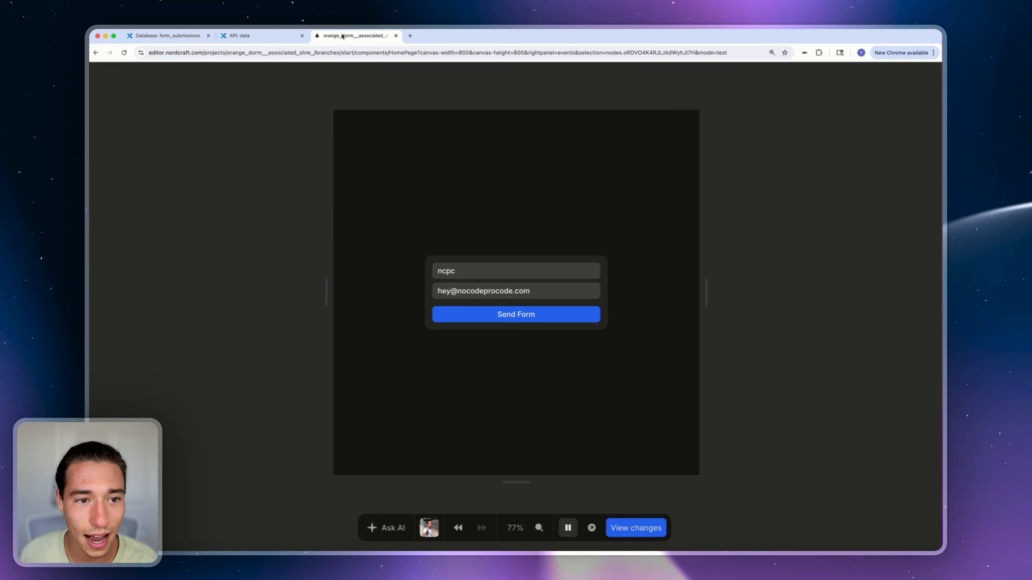
pyautogui.click(569, 528)
pyautogui.press('Escape')
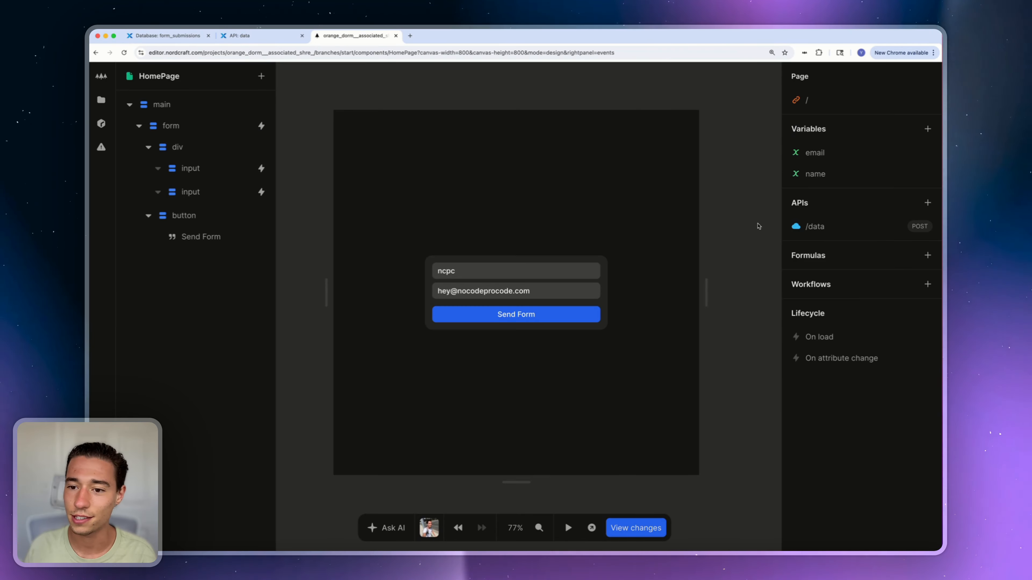
pyautogui.click(829, 227)
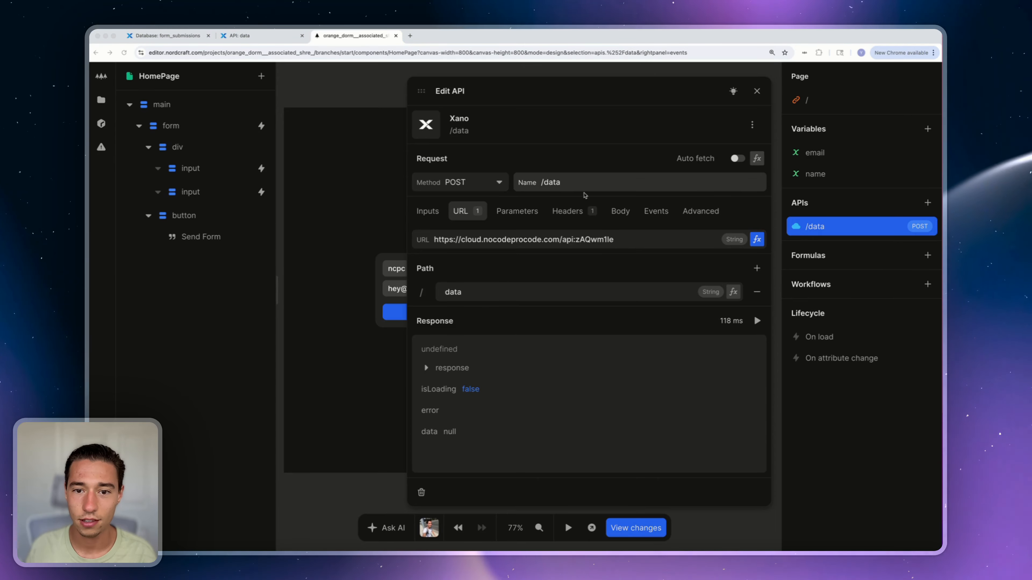
# Copy the /data API's Xano base URL and open a new browser tab
pyautogui.click(571, 182)
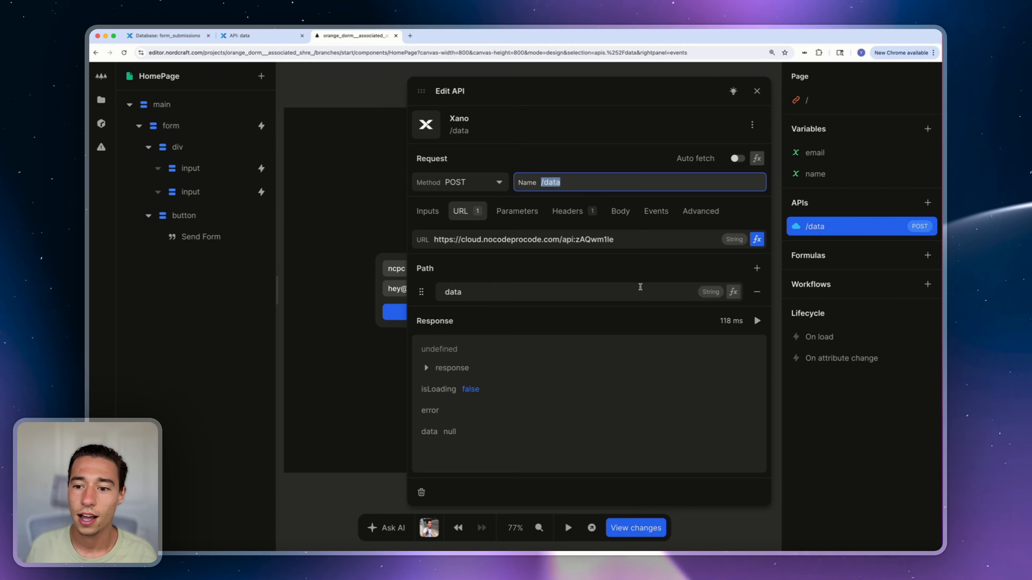
pyautogui.click(540, 239)
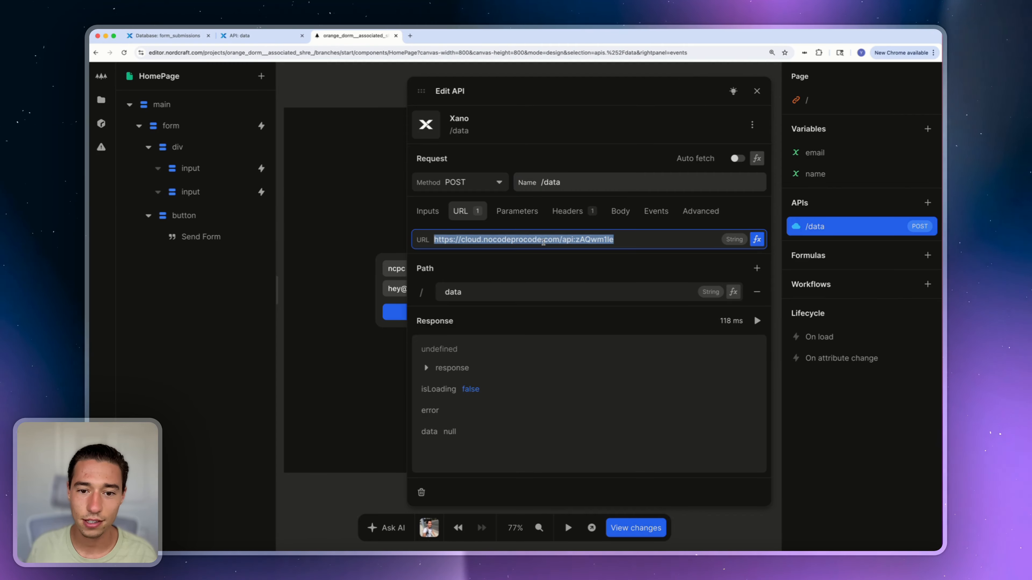
pyautogui.click(436, 214)
pyautogui.click(480, 216)
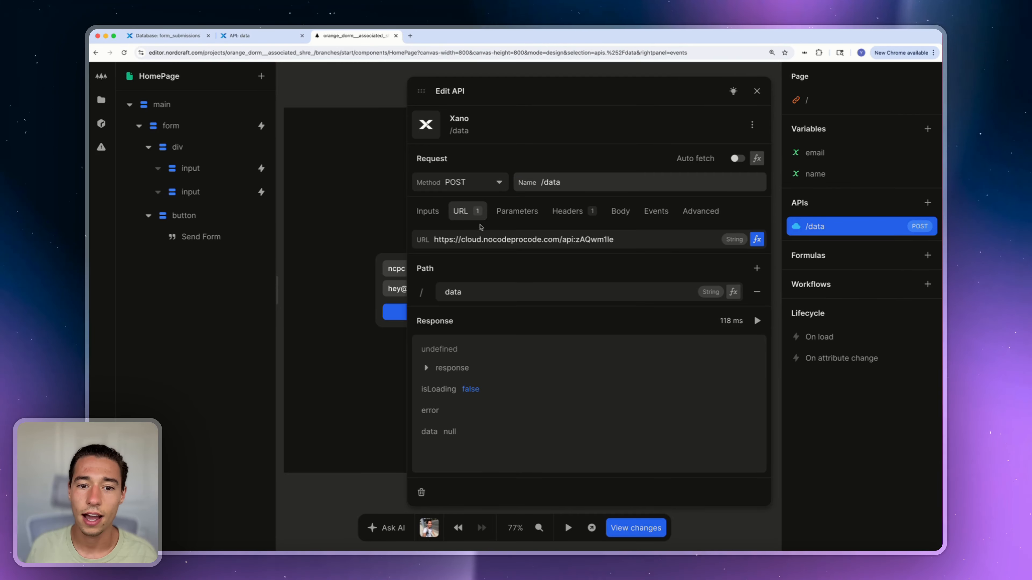
pyautogui.click(484, 236)
pyautogui.press('cmd+c')
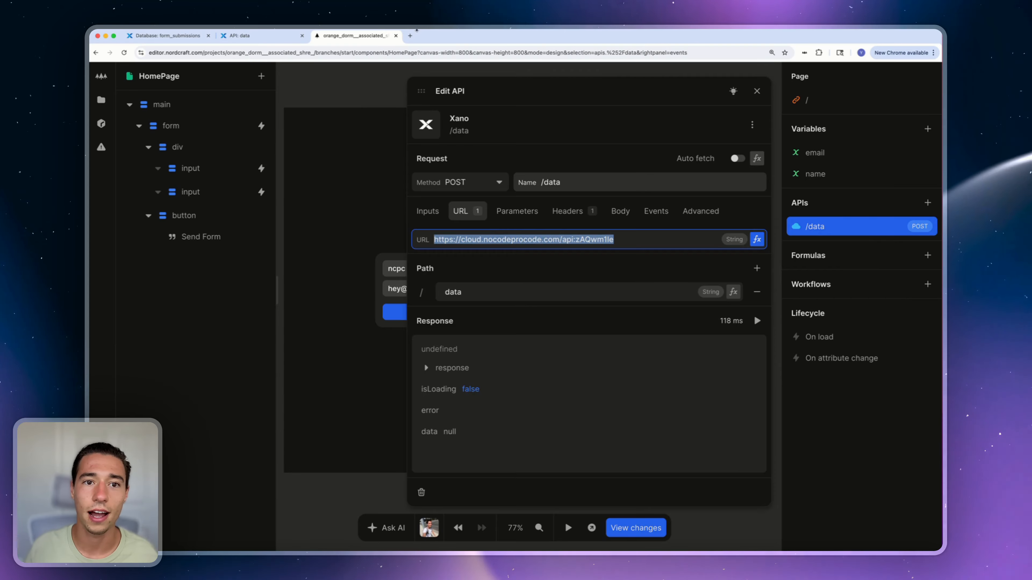
pyautogui.click(410, 36)
# Load the base URL's Swagger docs and enable testing on POST /data
pyautogui.press('cmd+v')
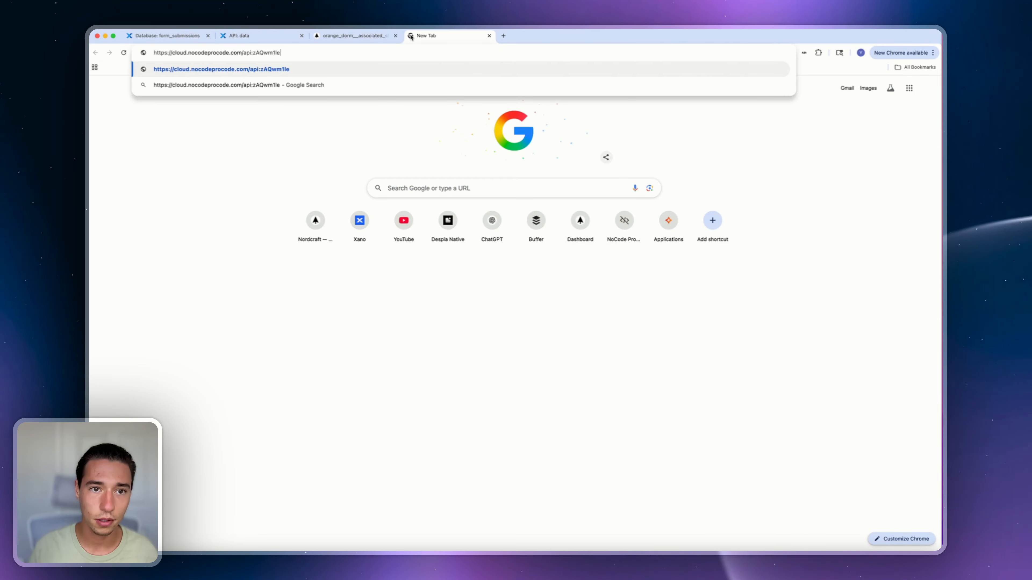
pyautogui.press('Return')
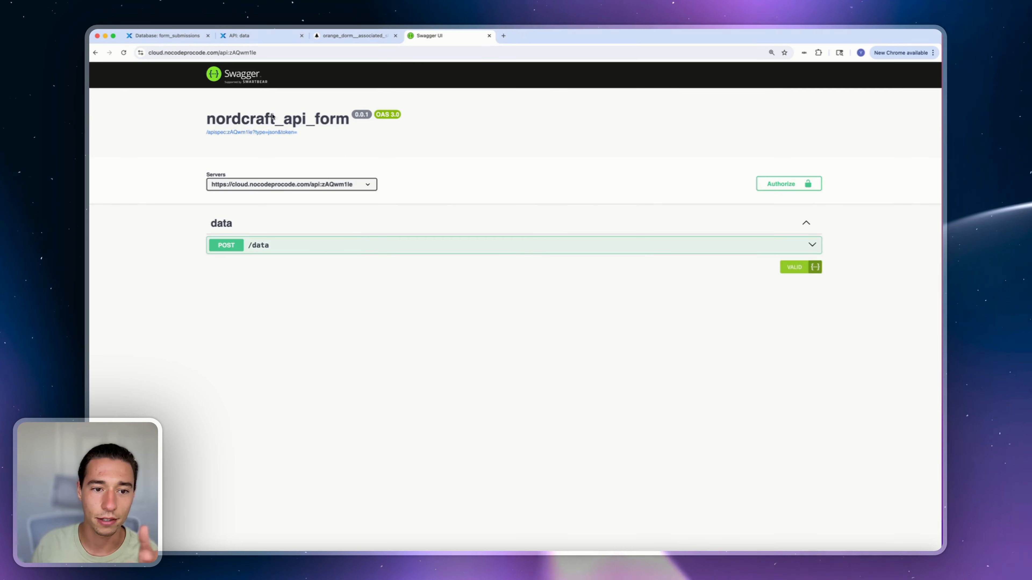
pyautogui.click(483, 249)
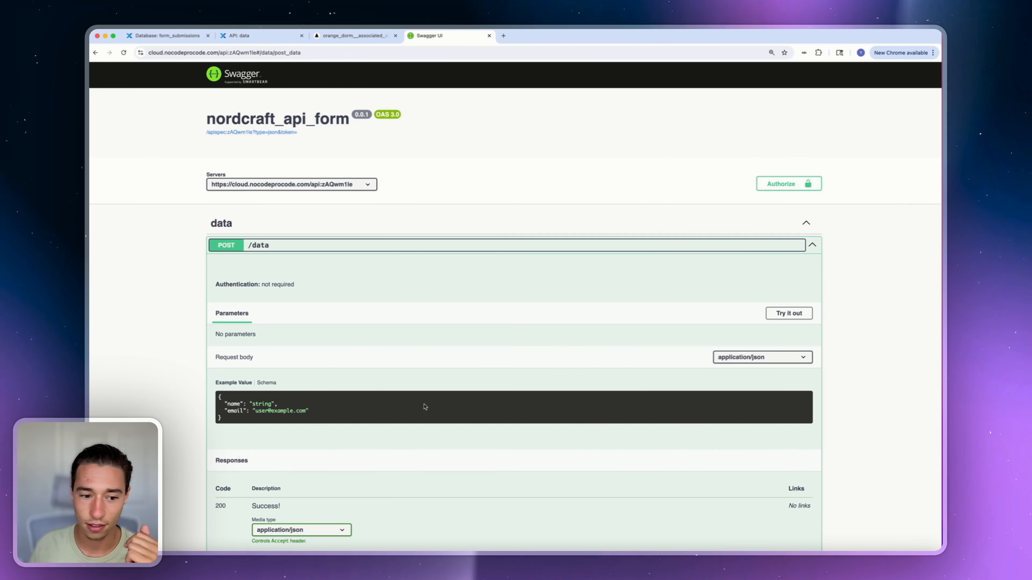
pyautogui.click(788, 314)
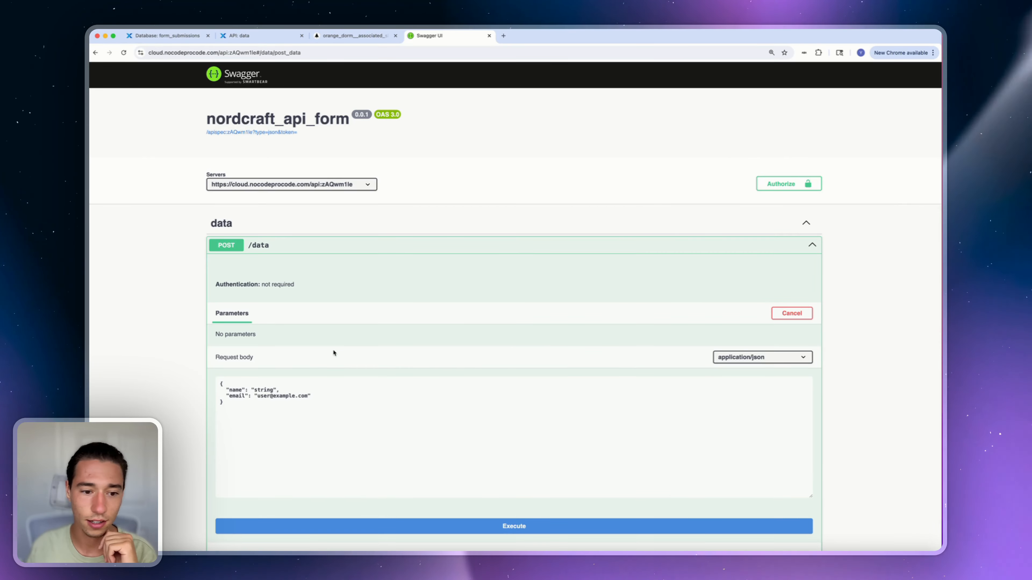
# Execute the sample POST /data request with the placeholder name and email
pyautogui.doubleClick(264, 390)
pyautogui.scroll(-2, 518, 477)
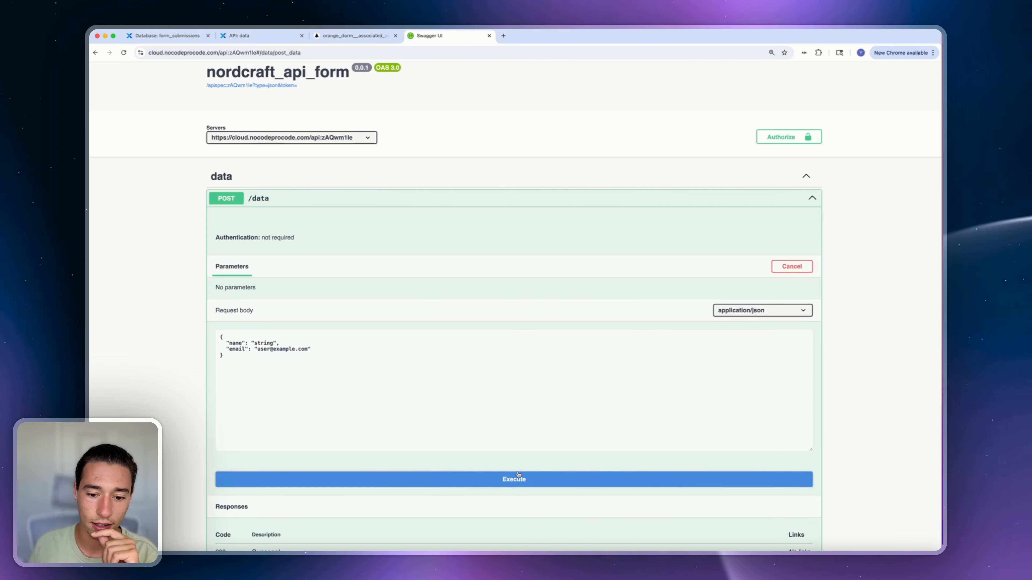
pyautogui.click(519, 480)
pyautogui.scroll(-10, 548, 278)
pyautogui.moveTo(274, 393); pyautogui.dragTo(327, 422)
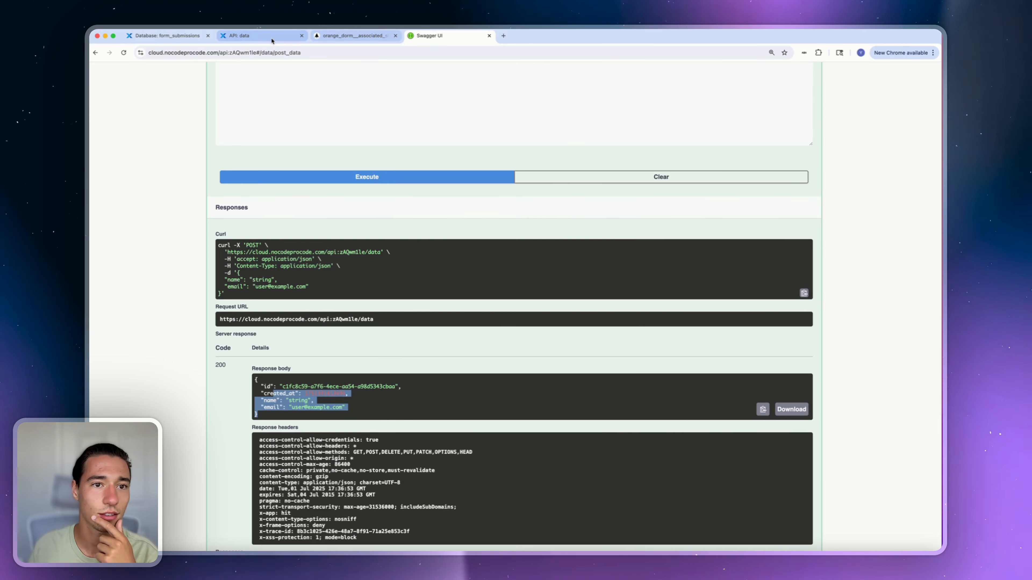
# Refresh Xano's form_submissions table to see the new second record
pyautogui.click(184, 38)
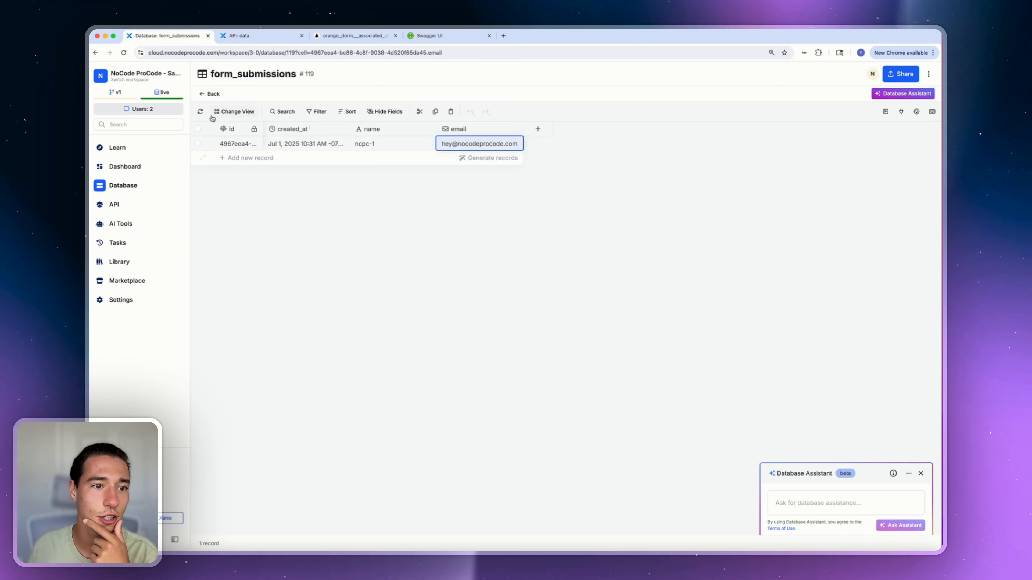
pyautogui.click(201, 112)
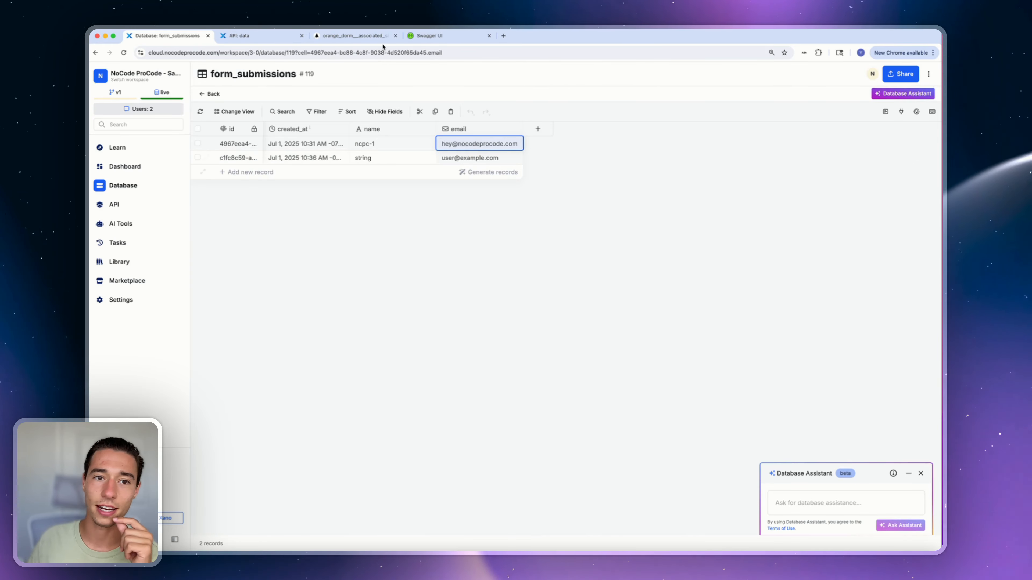
pyautogui.click(352, 36)
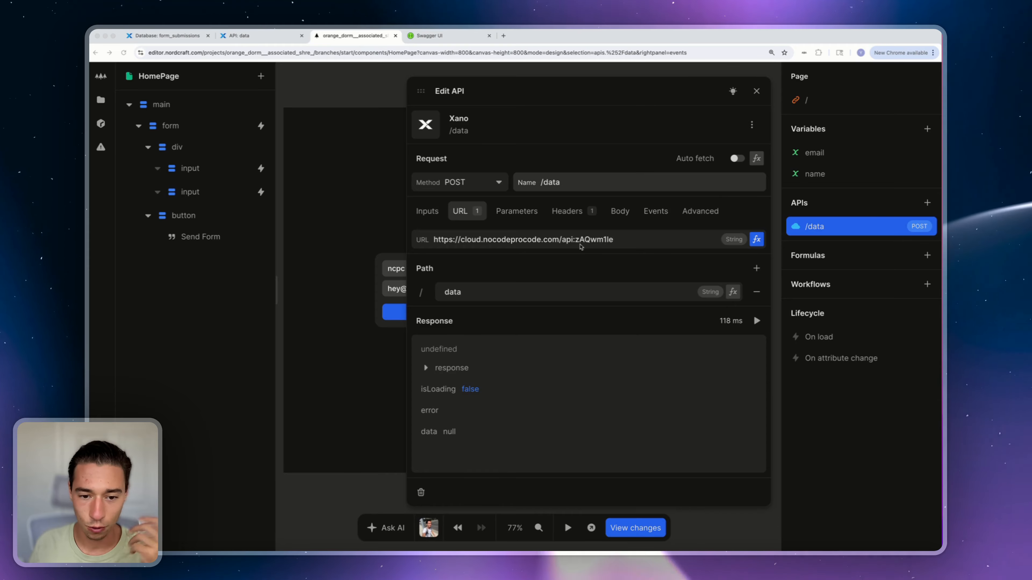
# Review the /data API call's parameters, headers, body formula, events and advanced settings
pyautogui.click(511, 212)
pyautogui.click(574, 212)
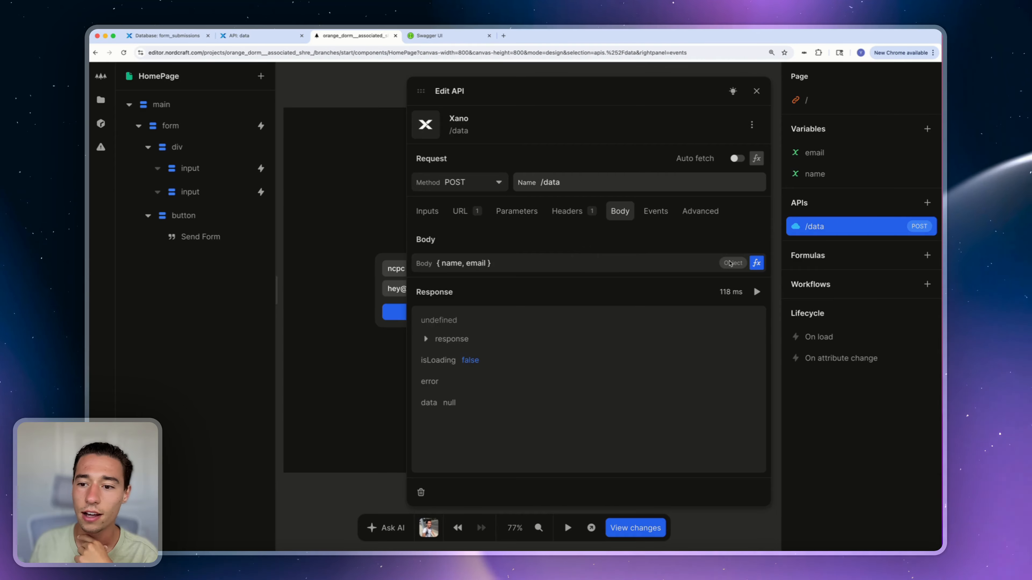
pyautogui.click(756, 263)
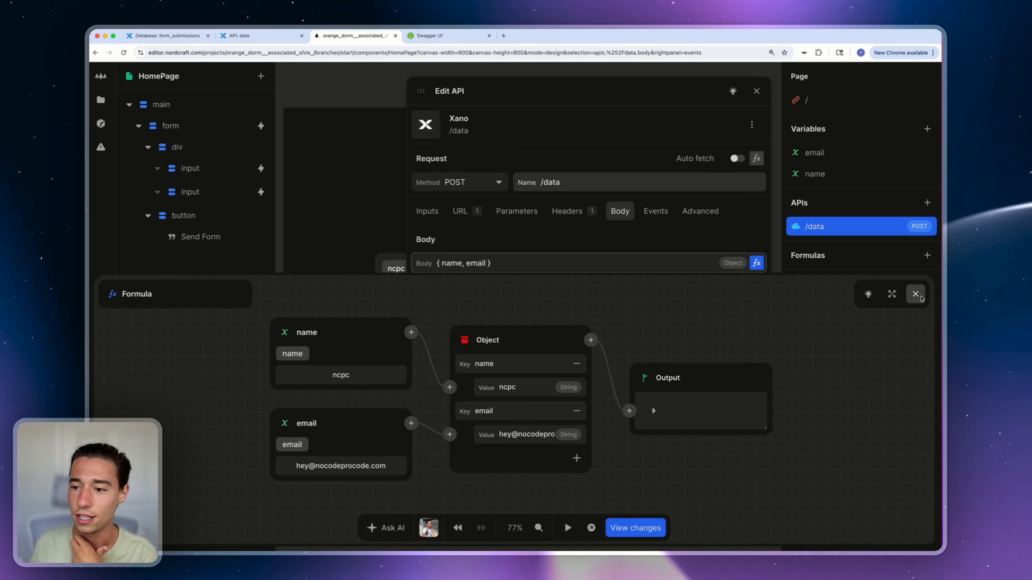
pyautogui.click(915, 294)
pyautogui.click(654, 212)
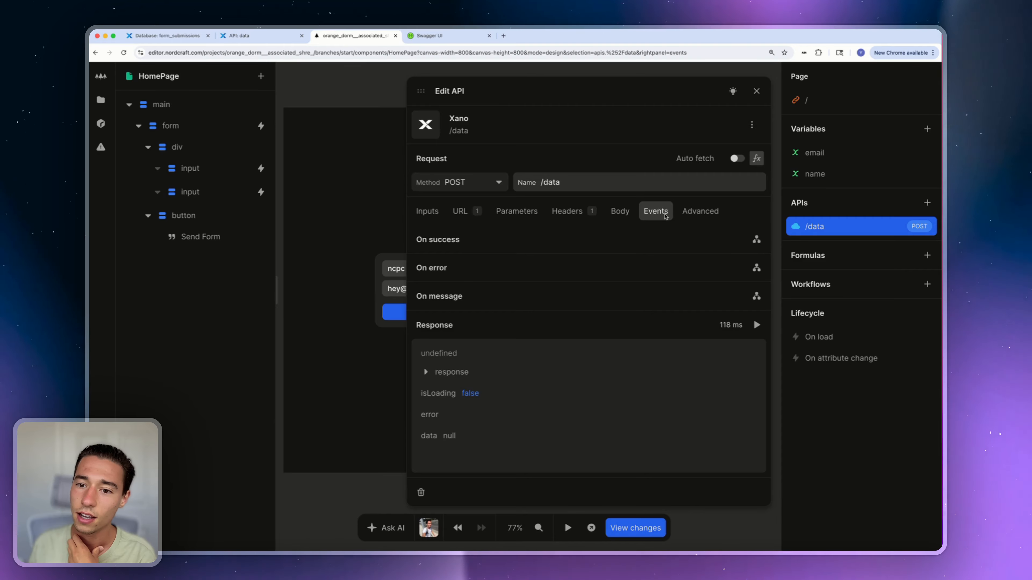
pyautogui.click(690, 219)
# Switch off server-side fetching, test the API call, and close its editor
pyautogui.scroll(-3, 578, 306)
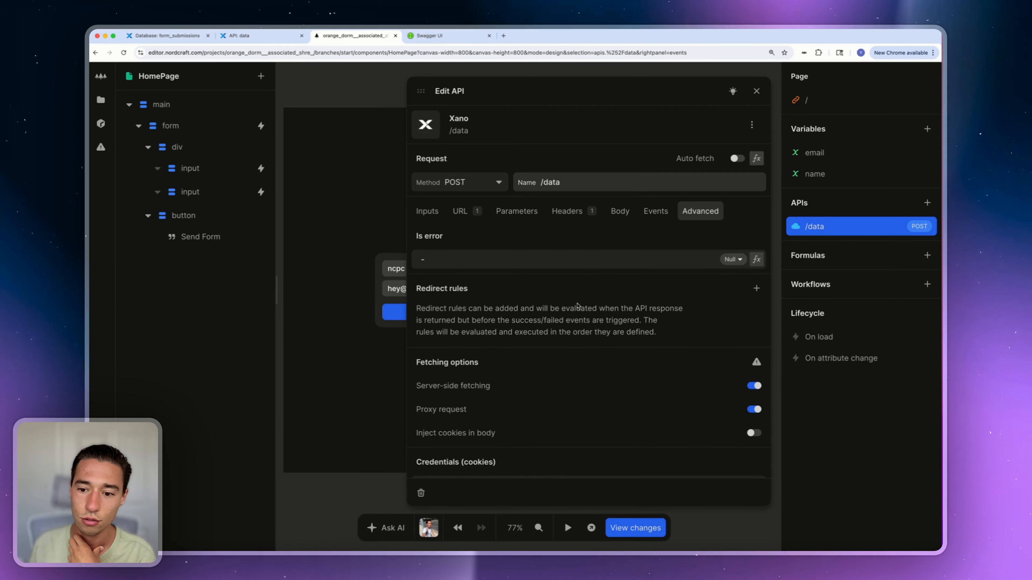
pyautogui.moveTo(756, 299)
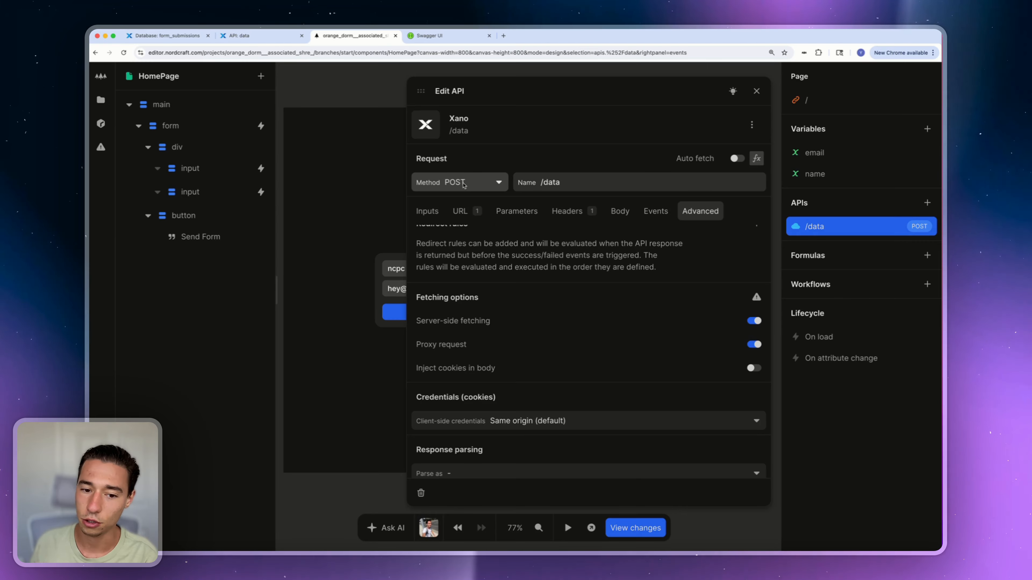
pyautogui.click(754, 321)
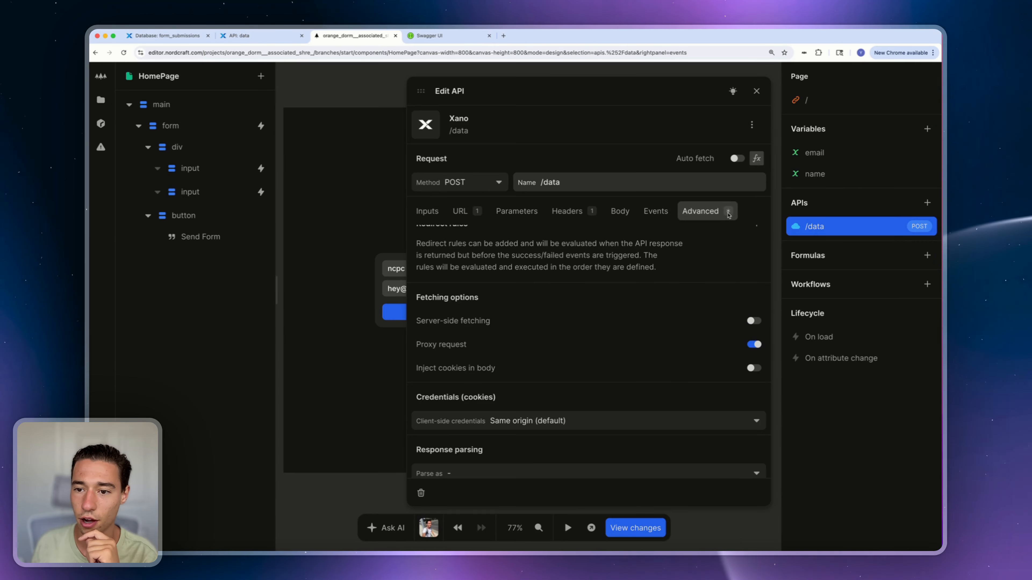
pyautogui.click(617, 212)
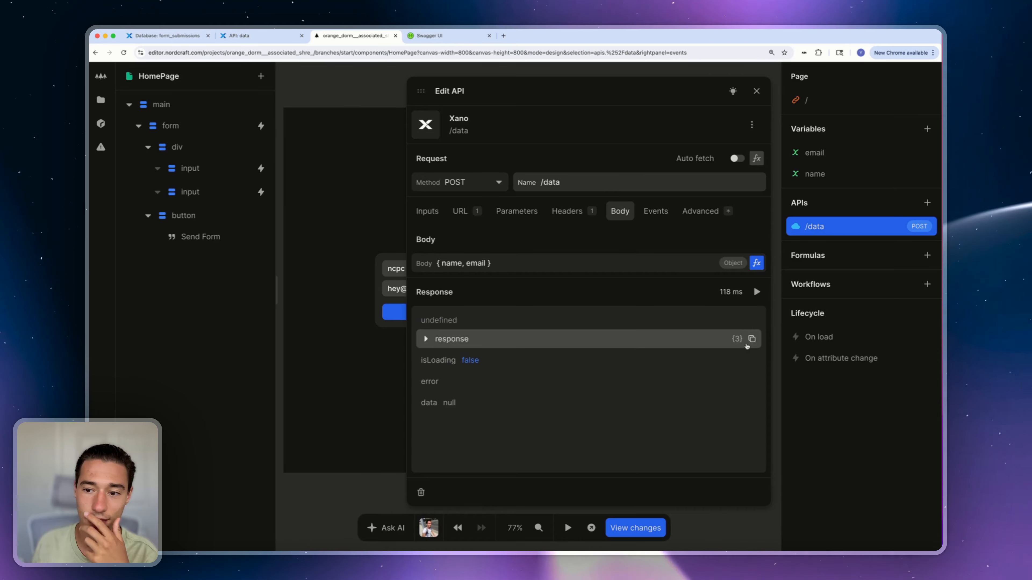
pyautogui.click(756, 292)
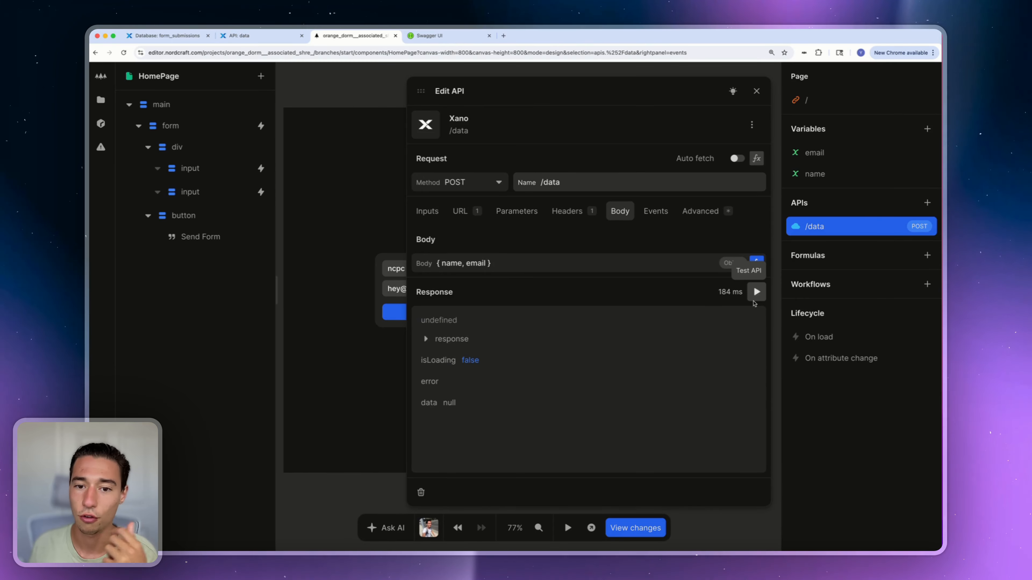
pyautogui.click(843, 152)
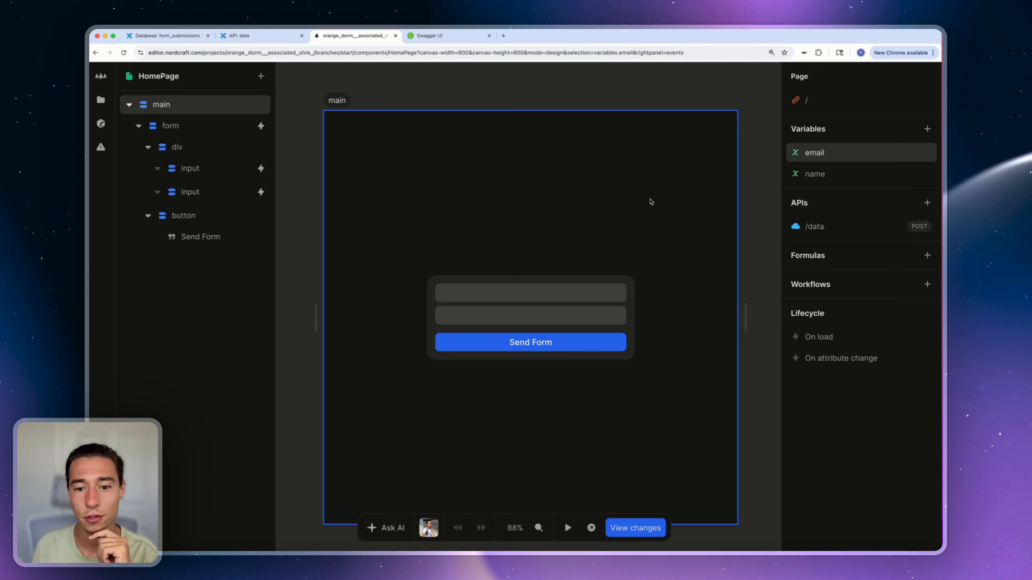
# Preview the form and replace the field's text with a sample email address
pyautogui.click(567, 528)
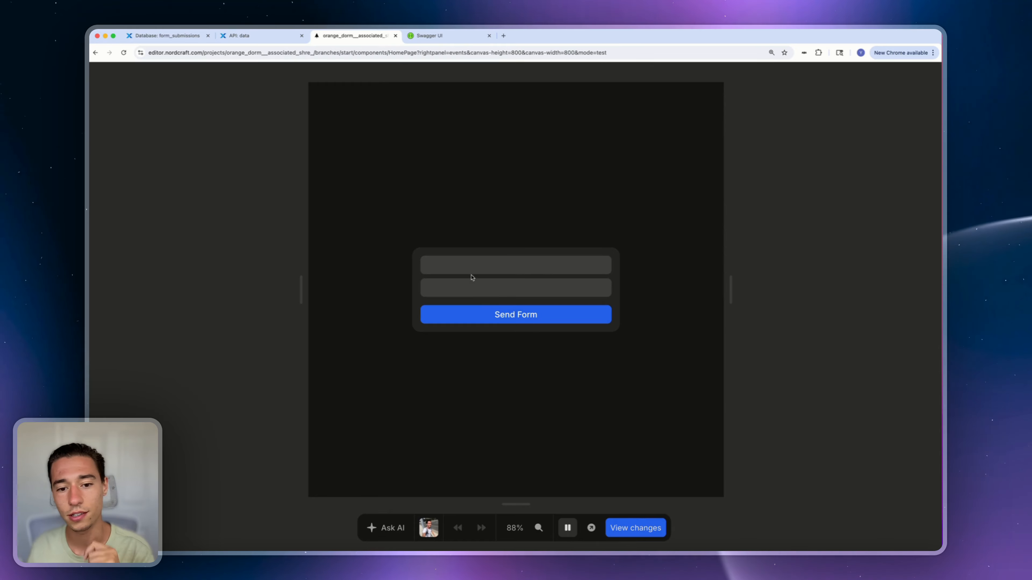
pyautogui.press('super+a')
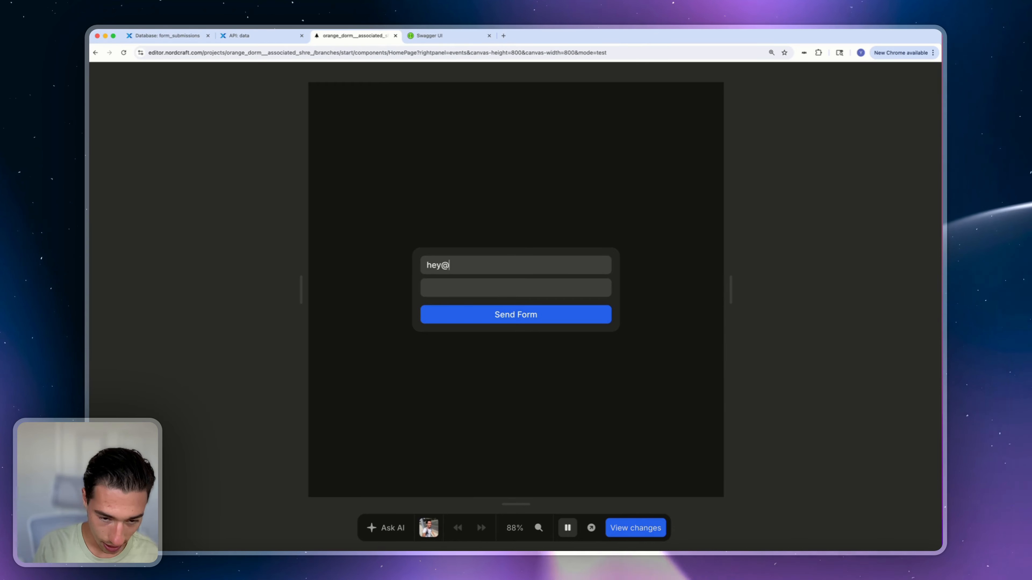
pyautogui.write('ncpc')
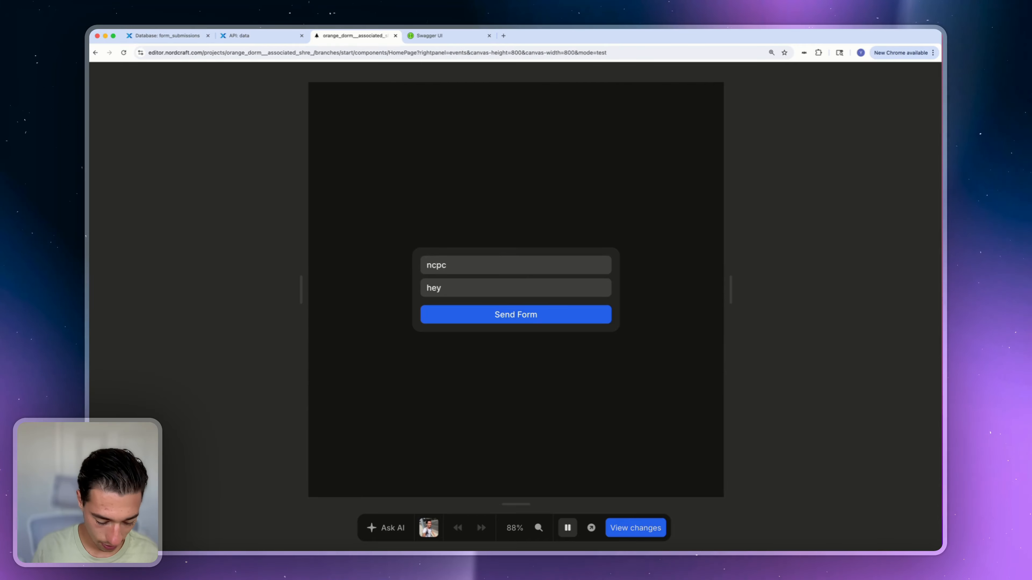
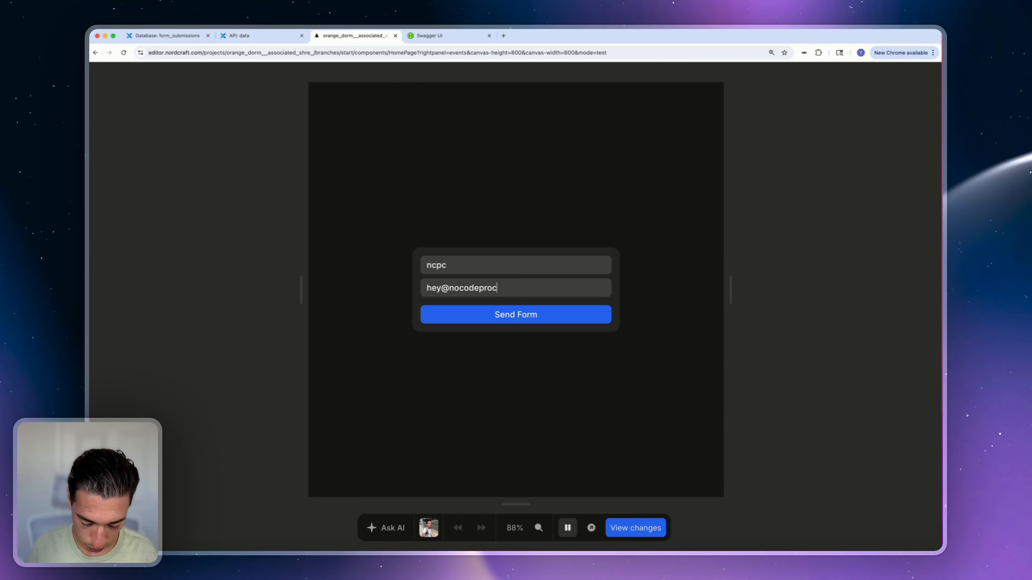
# Exit preview and run a test of the /data API call
pyautogui.click(567, 527)
pyautogui.click(823, 225)
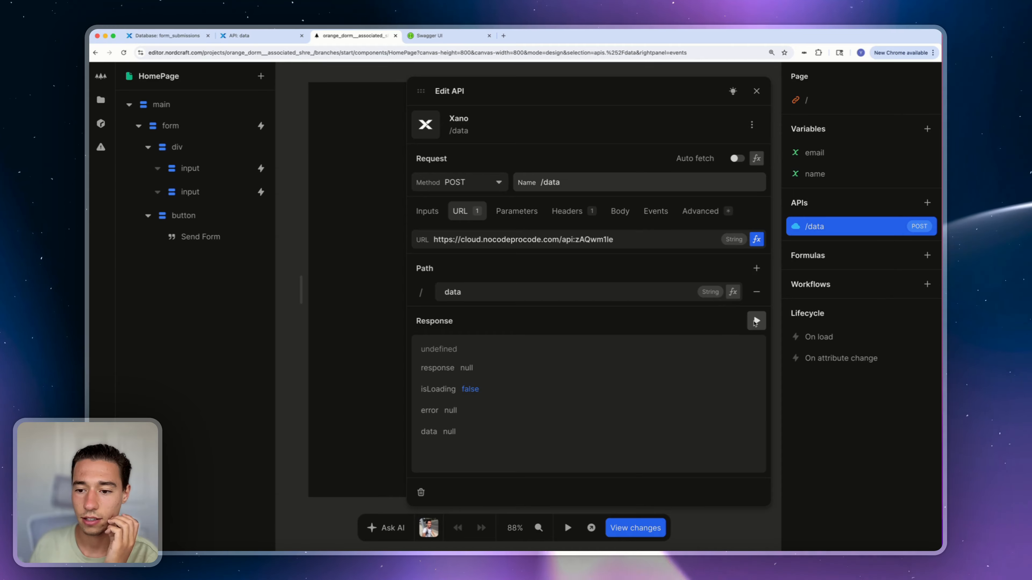
pyautogui.click(756, 320)
pyautogui.scroll(-2, 493, 387)
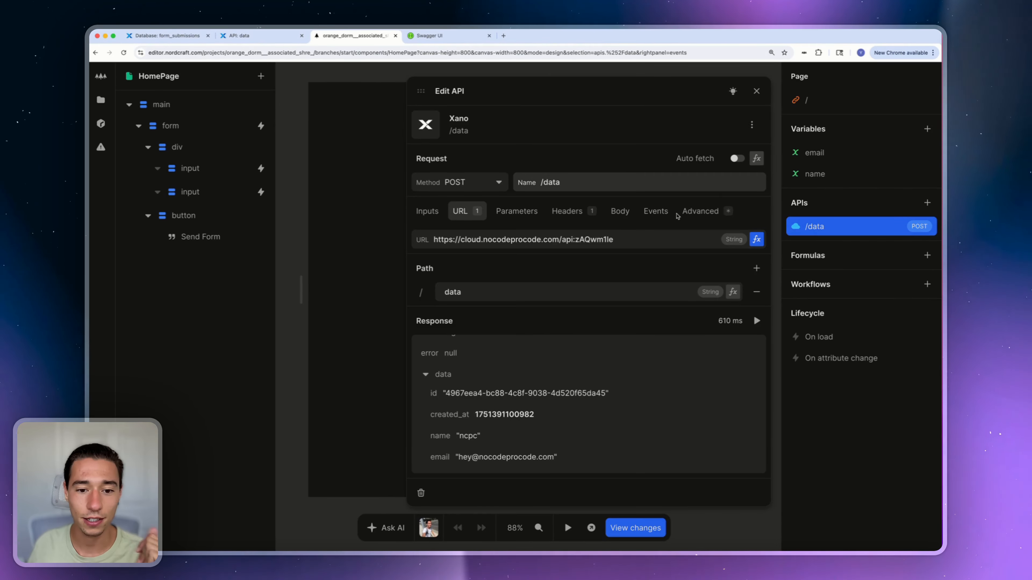
pyautogui.click(757, 91)
# Preview the form again and change the email's domain to a new value
pyautogui.click(487, 290)
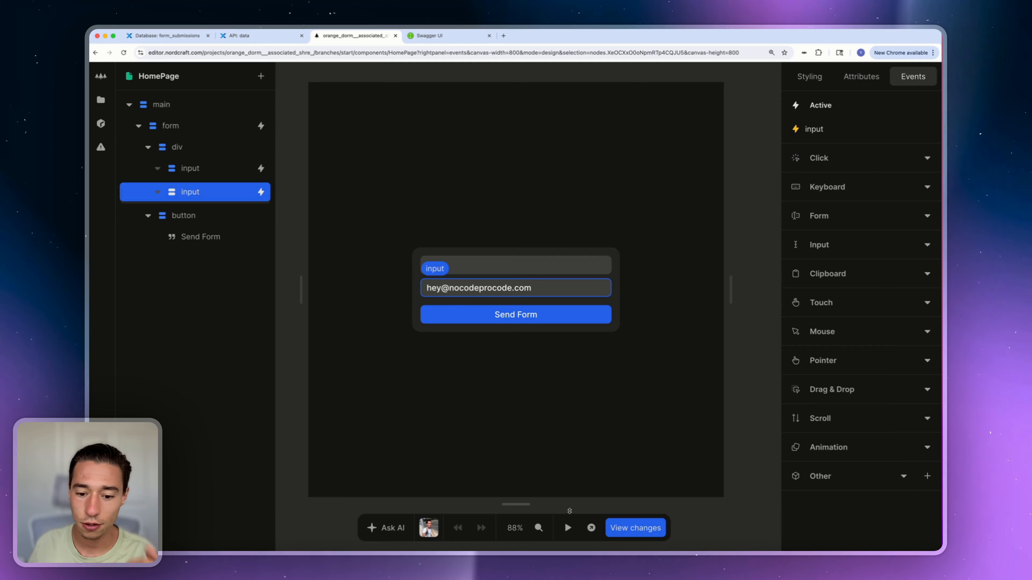
pyautogui.click(568, 528)
pyautogui.doubleClick(478, 287)
pyautogui.press('BackSpace')
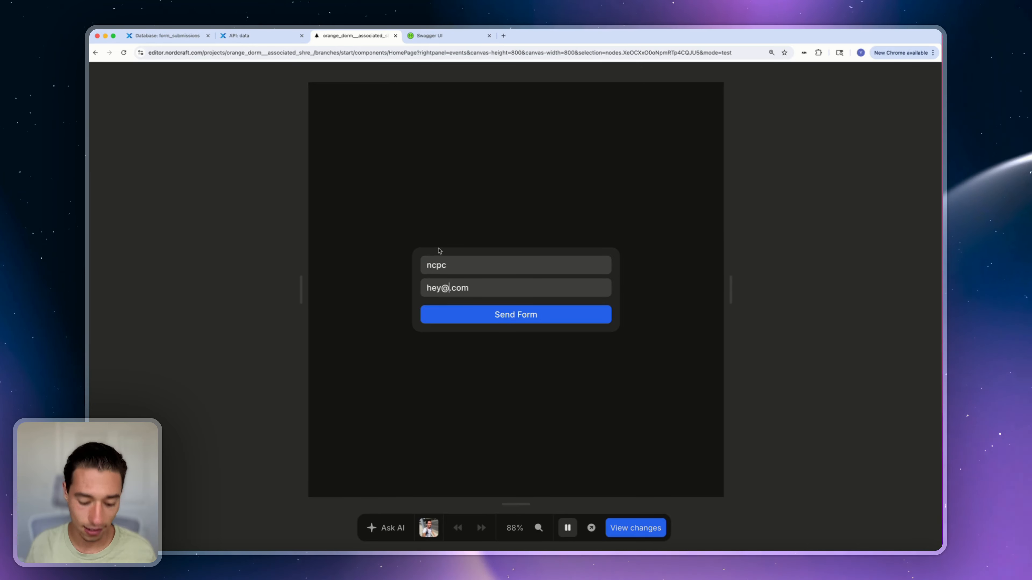
pyautogui.write('despia')
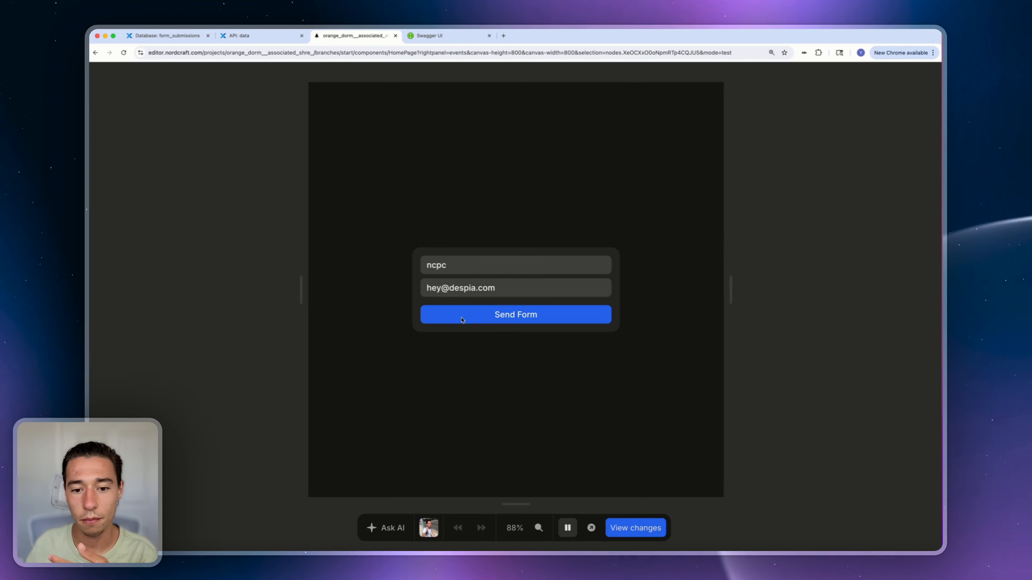
# Refresh form_submissions and verify the third record: ncpc with the newly entered email
pyautogui.click(239, 36)
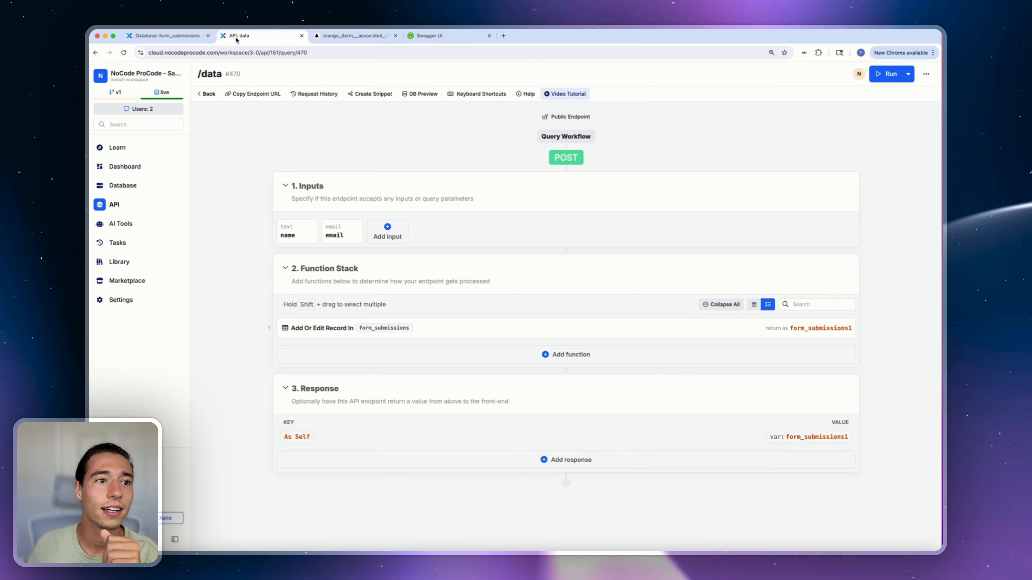
pyautogui.click(168, 36)
pyautogui.click(200, 111)
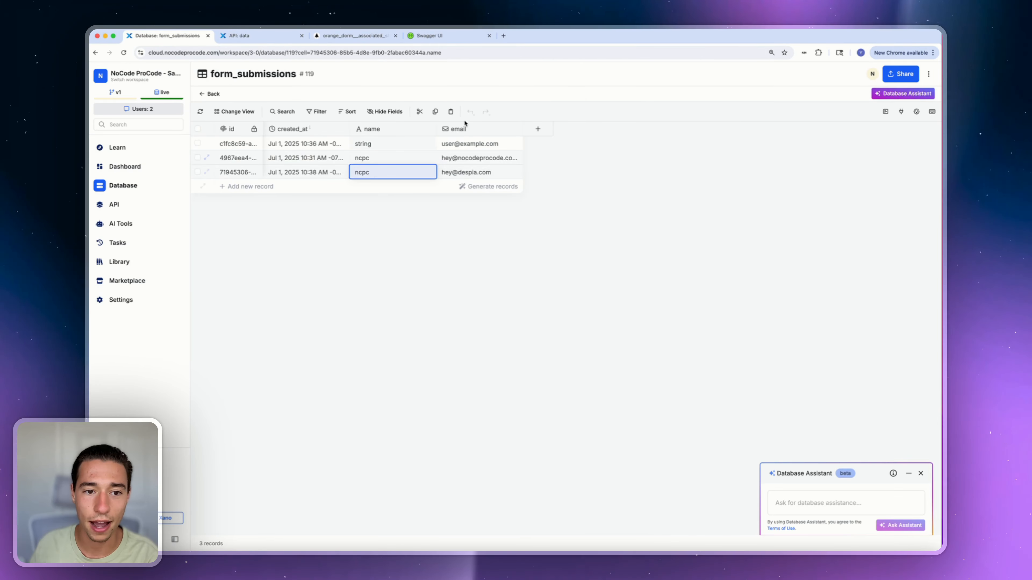
pyautogui.click(495, 172)
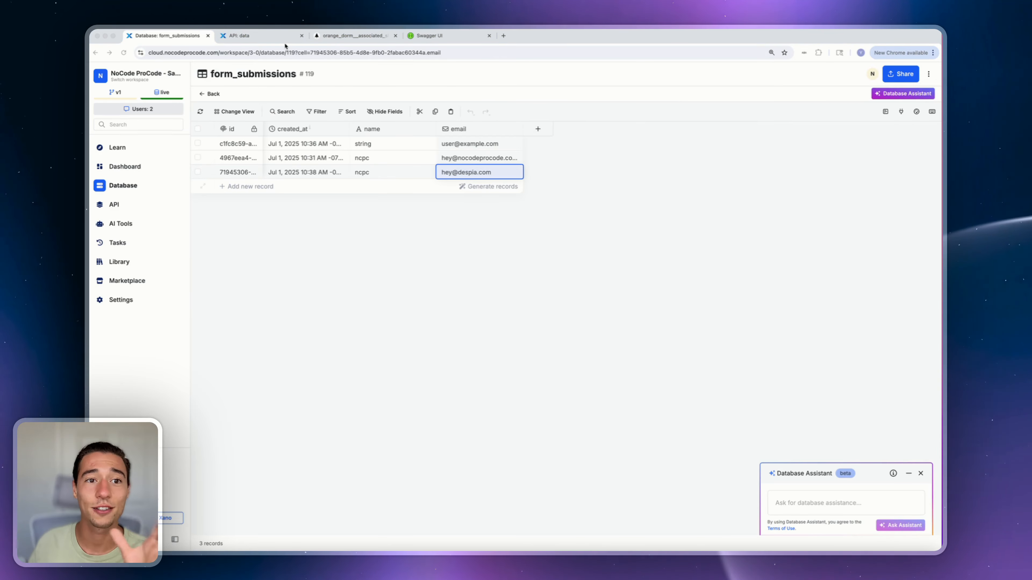
pyautogui.click(260, 36)
# Exit preview in Nordcraft and select main, then form, to show its submit event
pyautogui.click(314, 40)
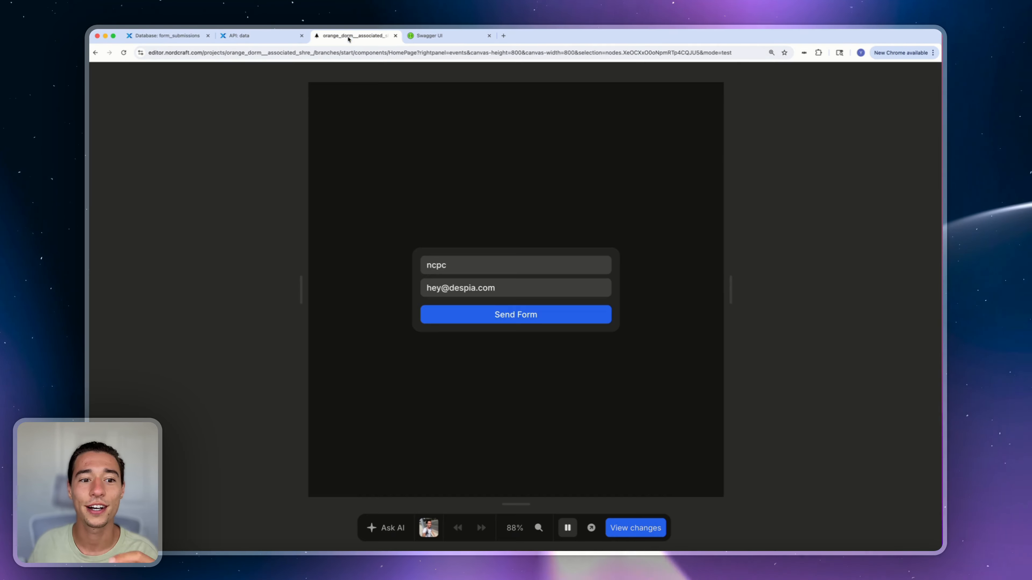
pyautogui.click(568, 527)
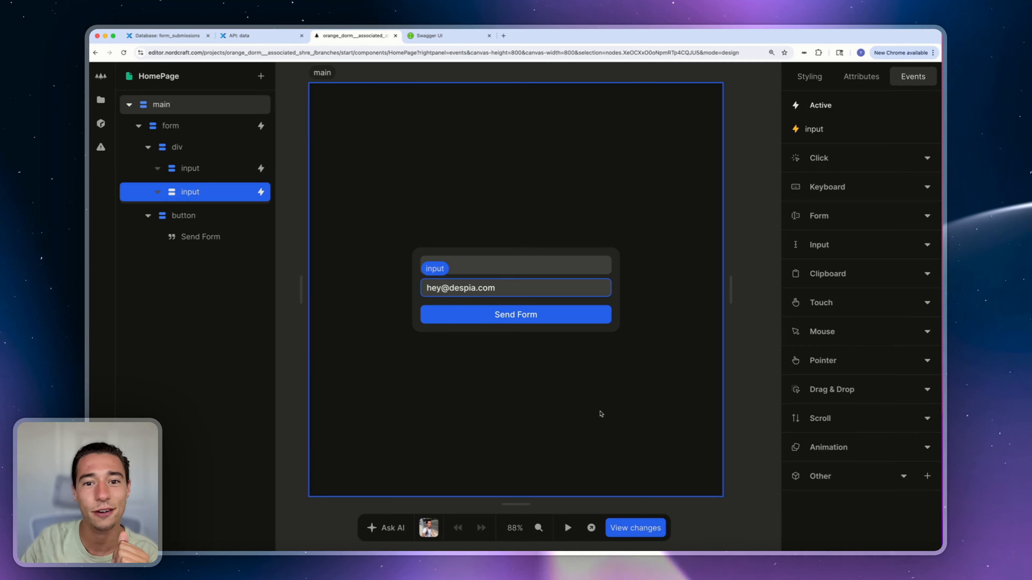
pyautogui.click(628, 288)
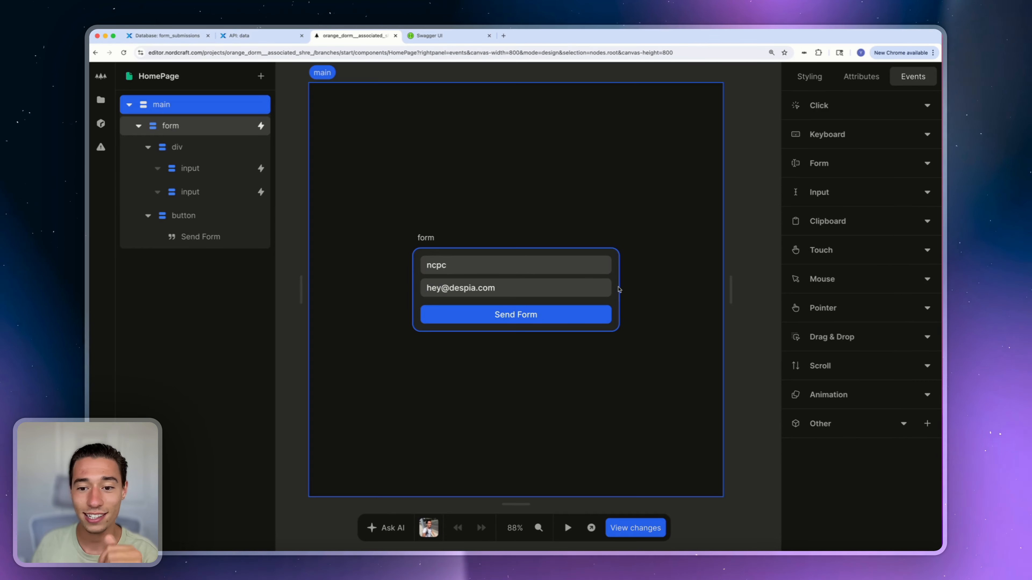
pyautogui.click(625, 285)
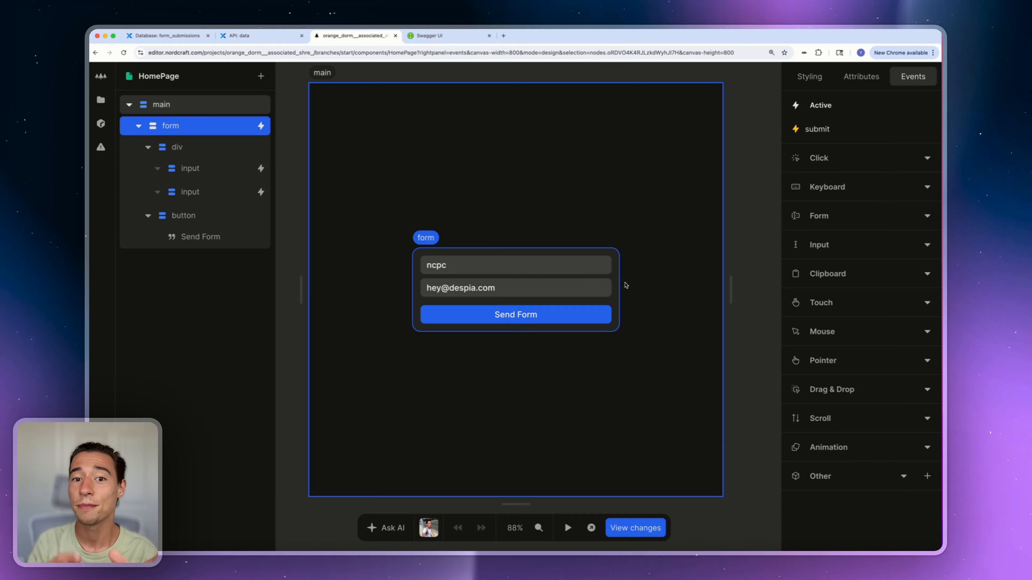